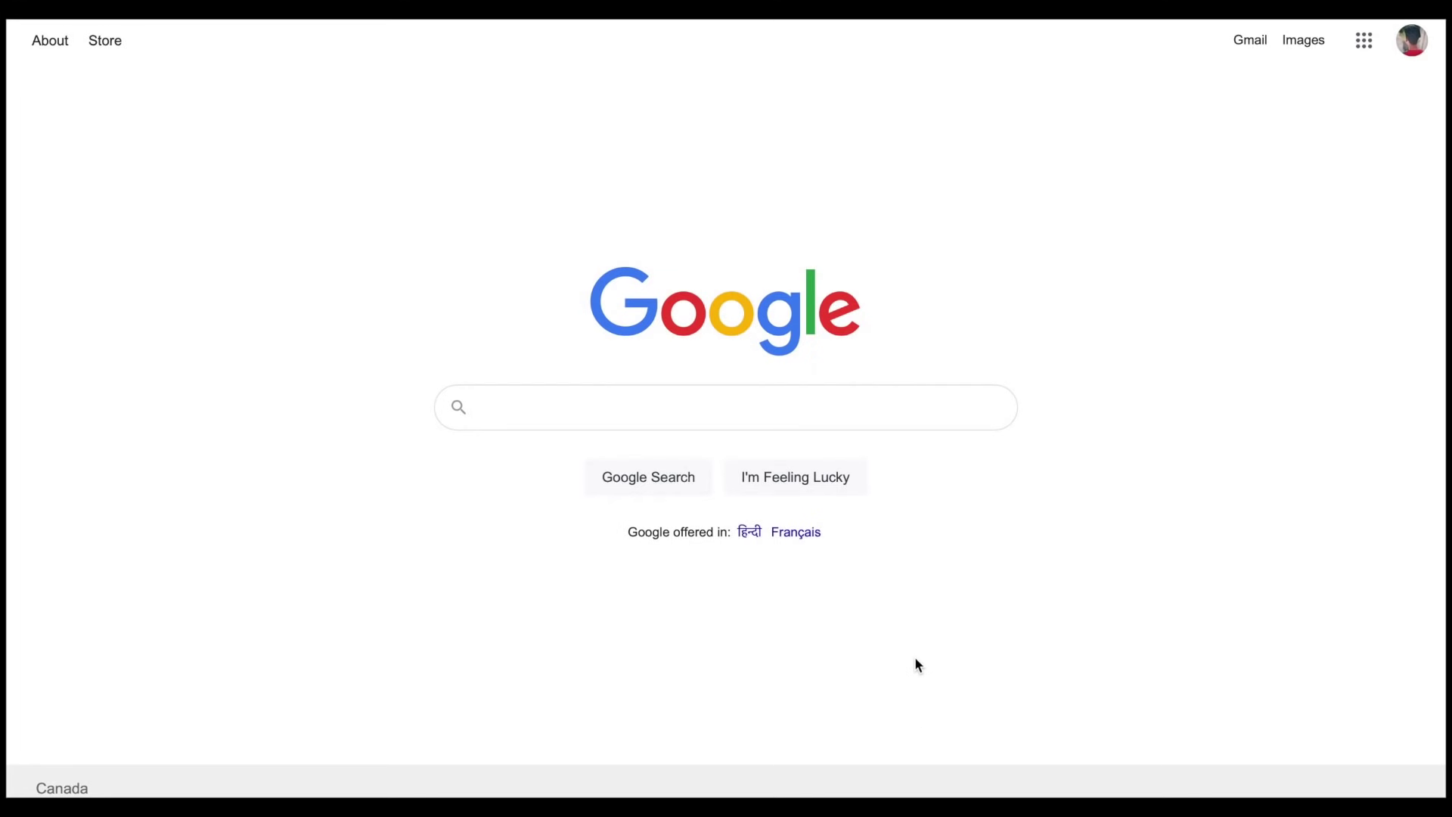
# Search Google for 'simpletax' and open the 'SimpleTax: Free Canadian Tax Return Software' result
pyautogui.click(897, 423)
pyautogui.write('simpletax')
pyautogui.press('Escape')
pyautogui.press('Return')
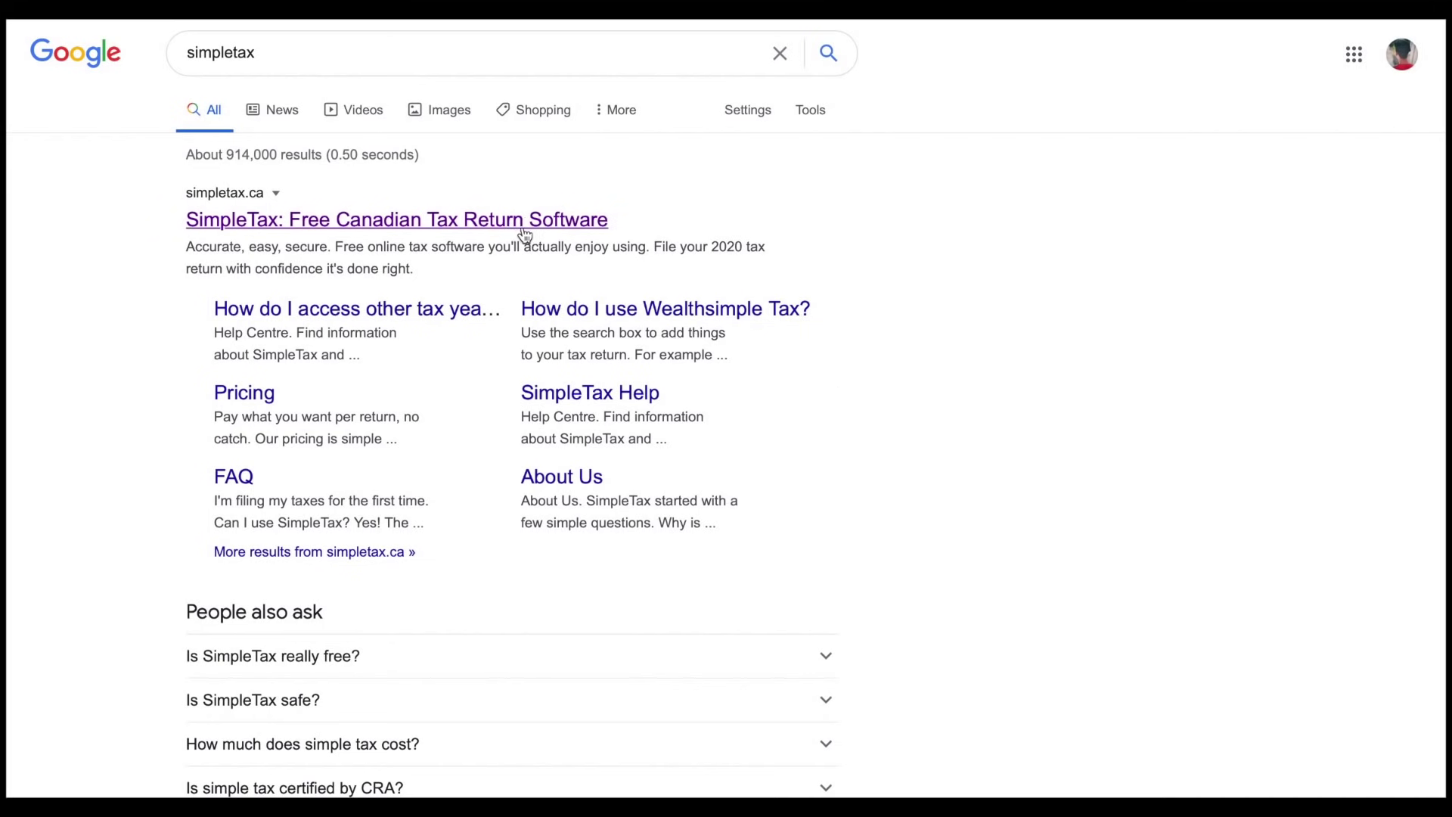
pyautogui.click(529, 220)
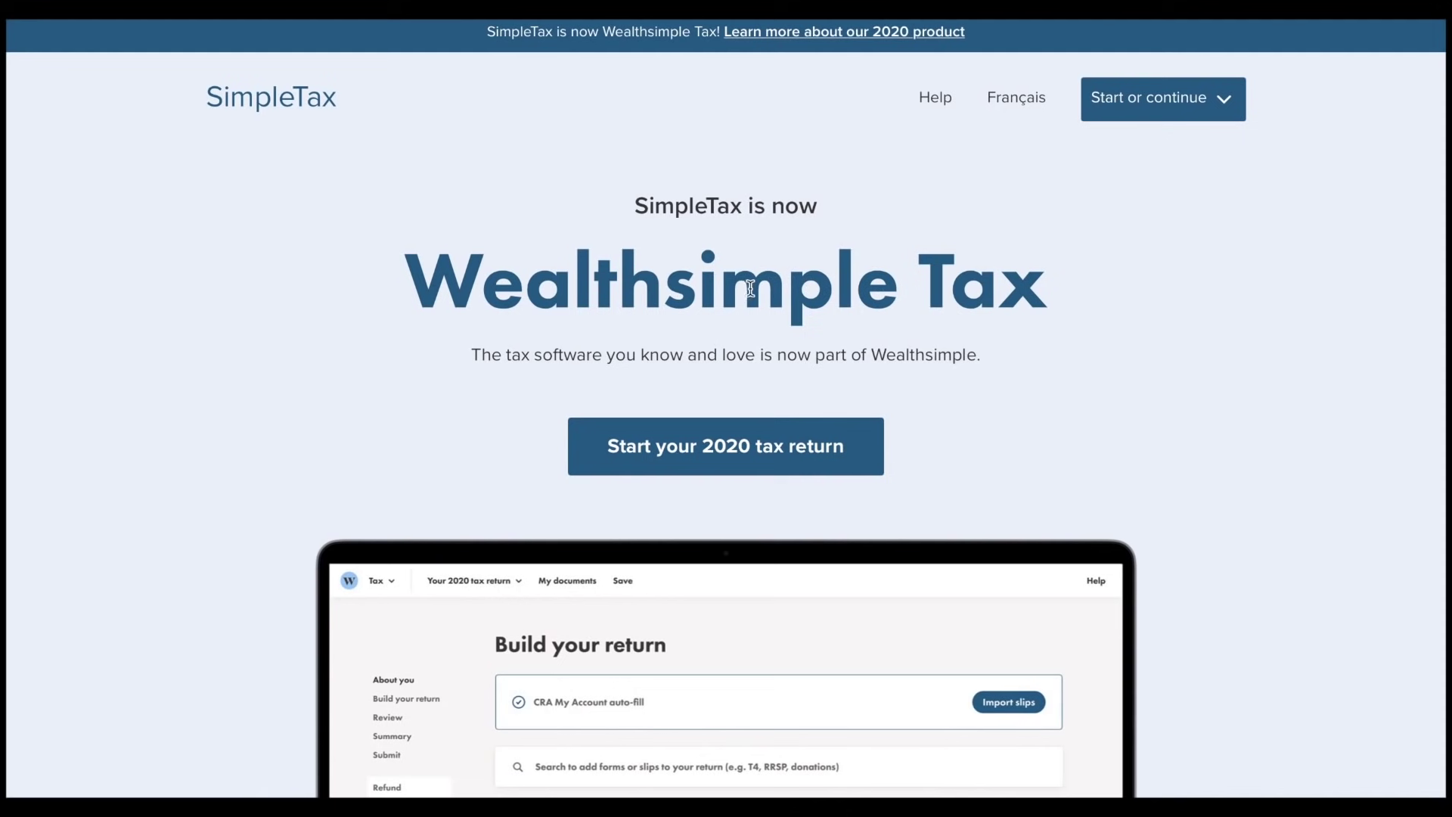
pyautogui.scroll(-2, 1047, 375)
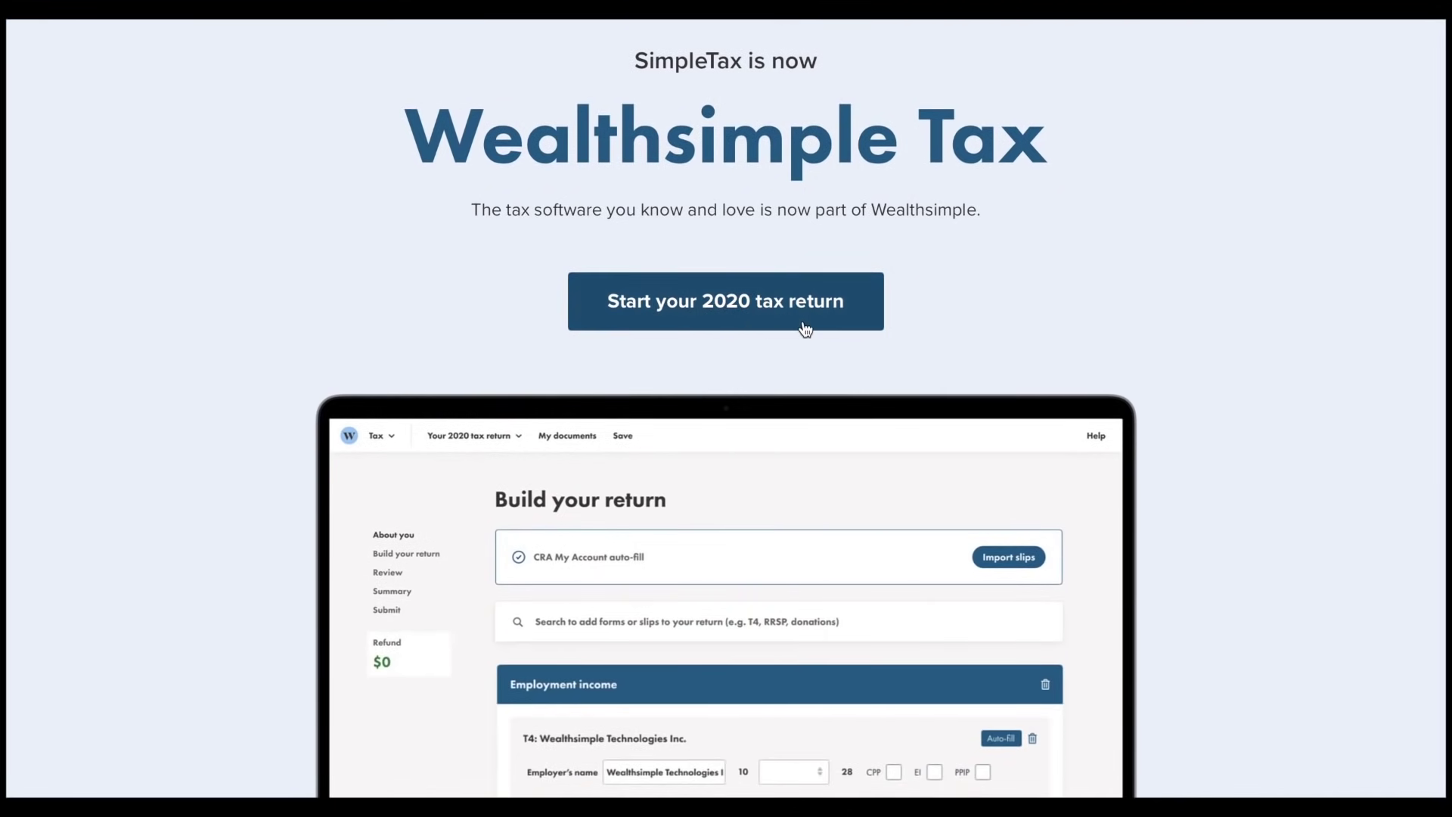
pyautogui.scroll(-20, 806, 329)
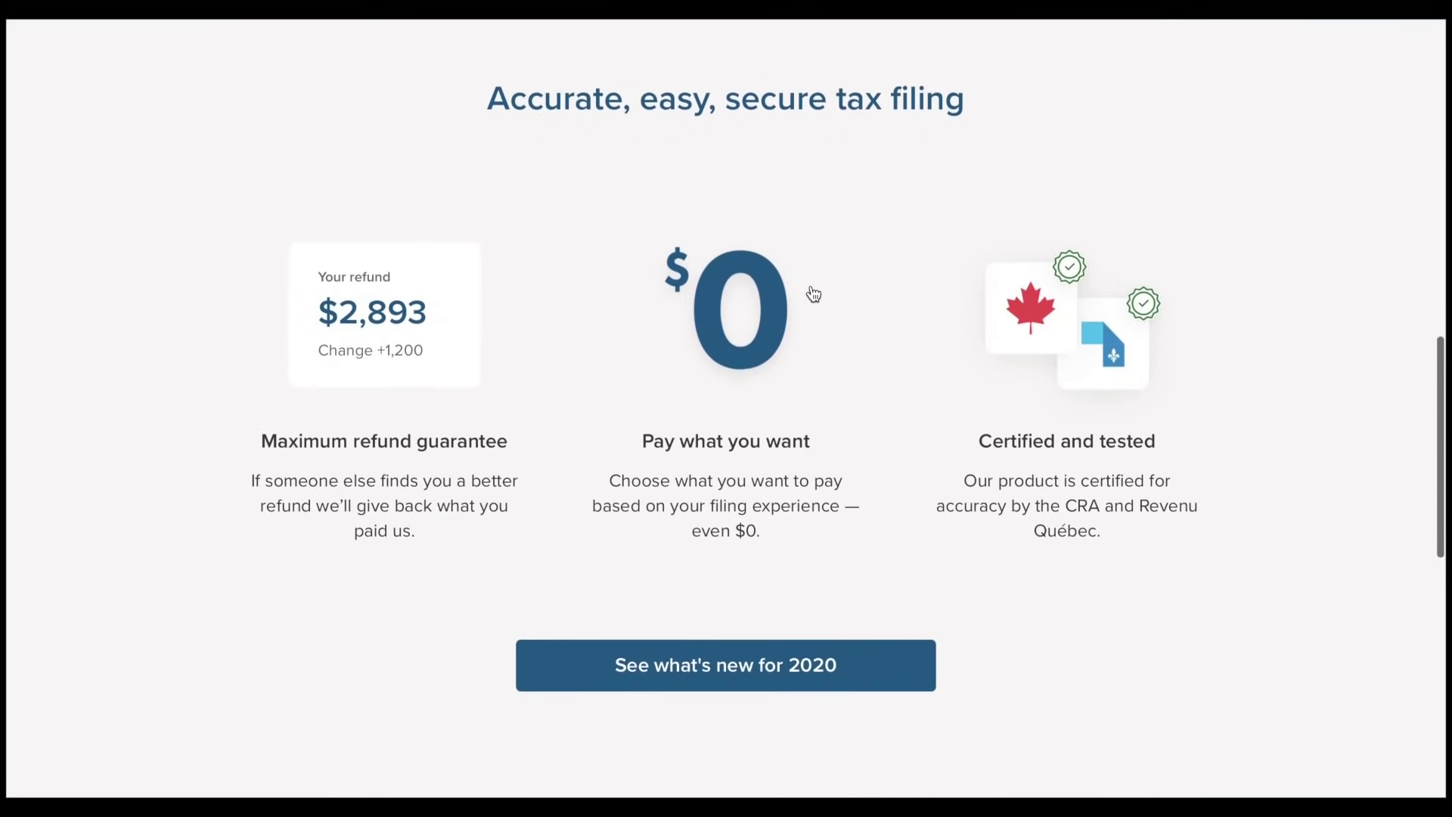
pyautogui.scroll(-4, 813, 294)
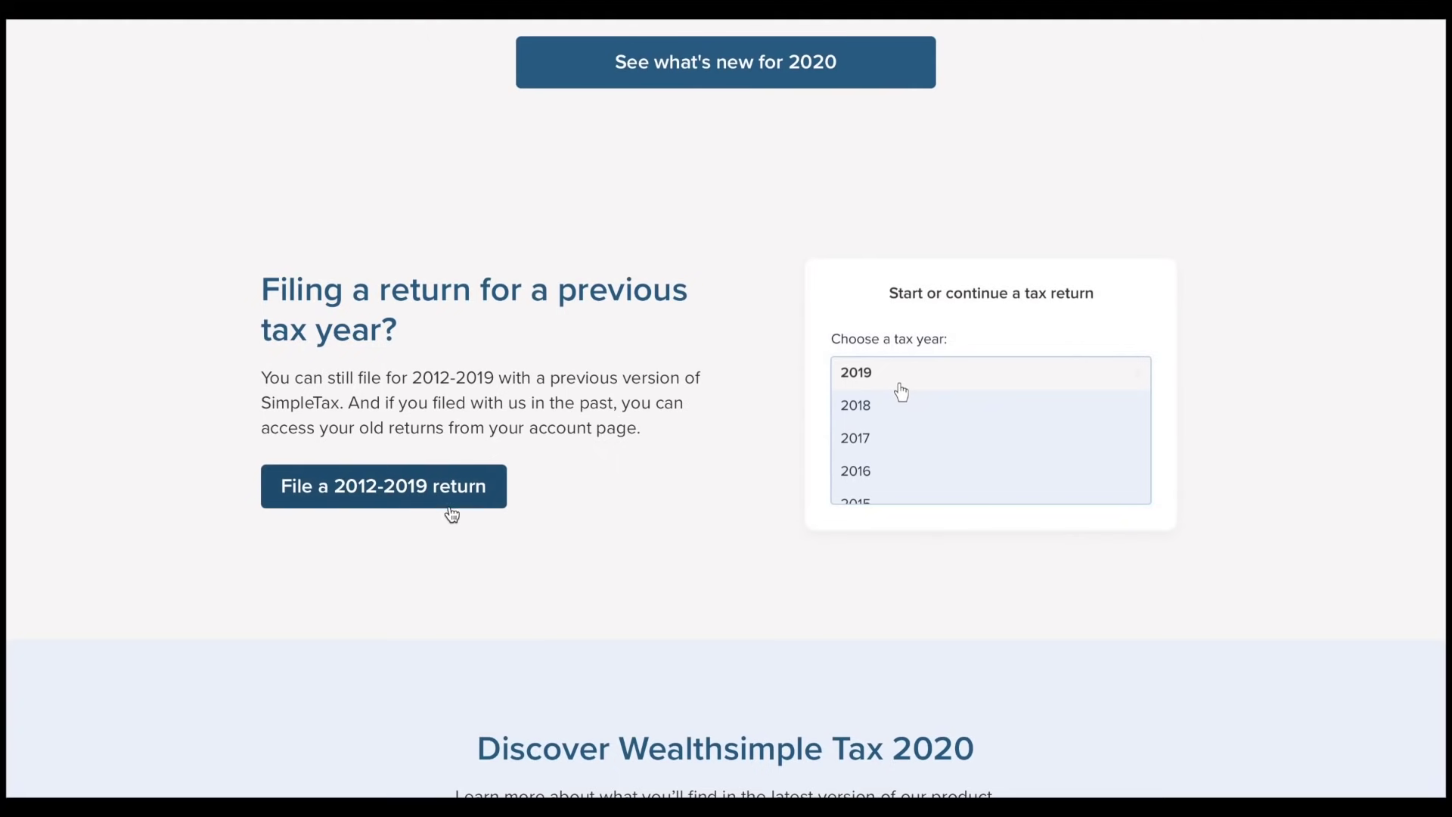
pyautogui.scroll(20, 451, 512)
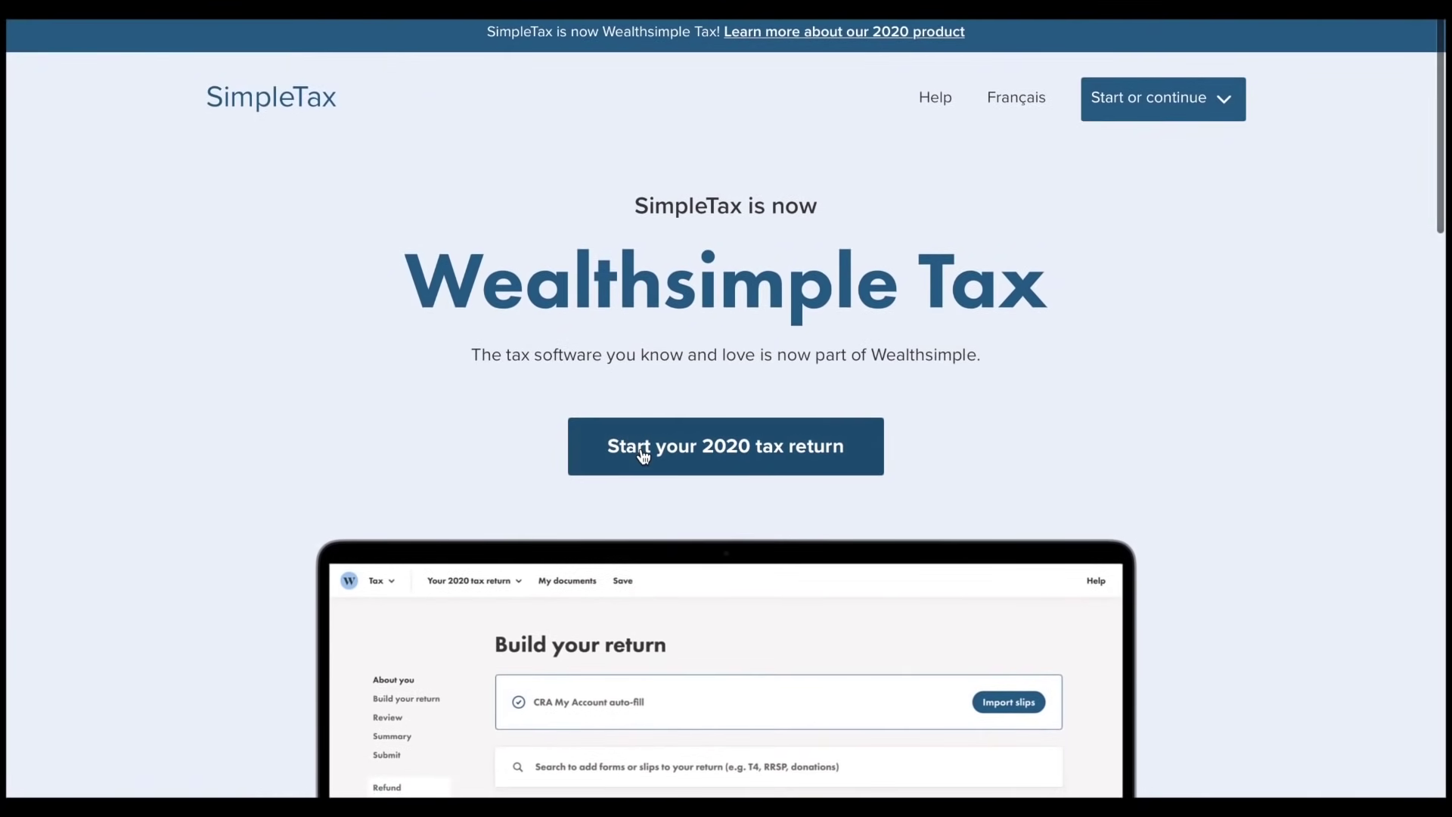
# Start a 2020 tax return as a new filer, then choose to log in with an existing account
pyautogui.click(705, 452)
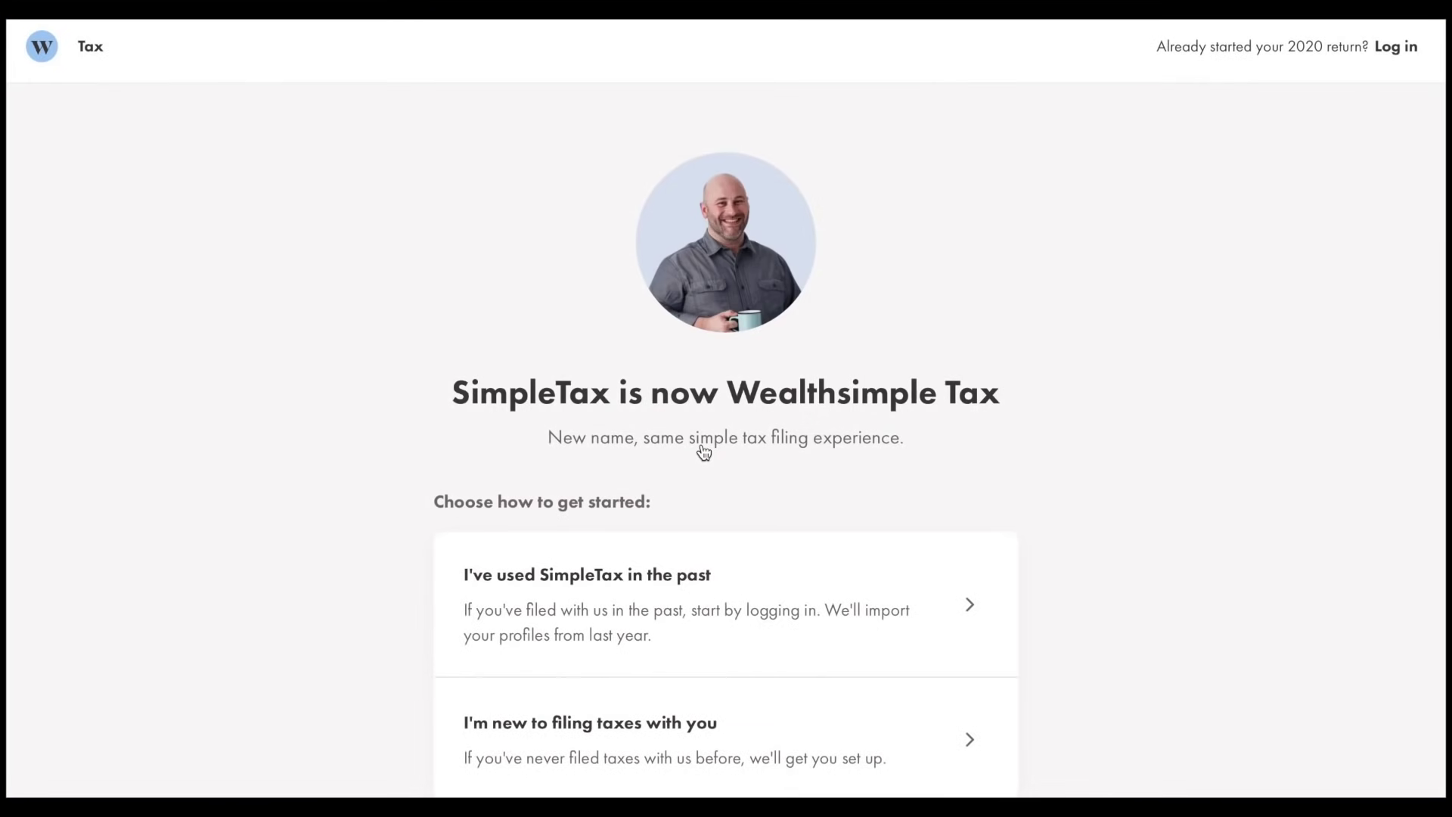
pyautogui.scroll(-1, 704, 451)
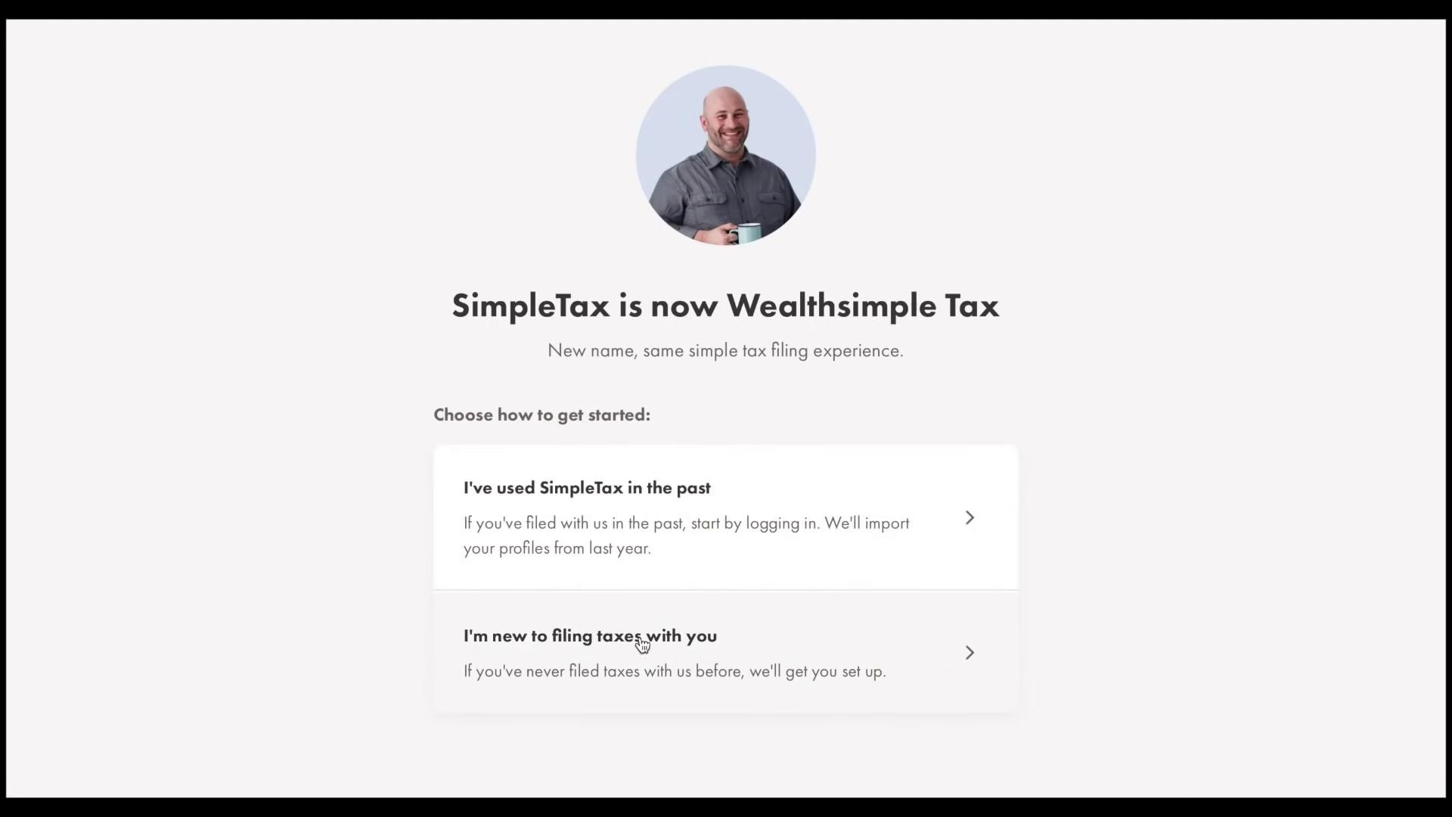
pyautogui.click(686, 647)
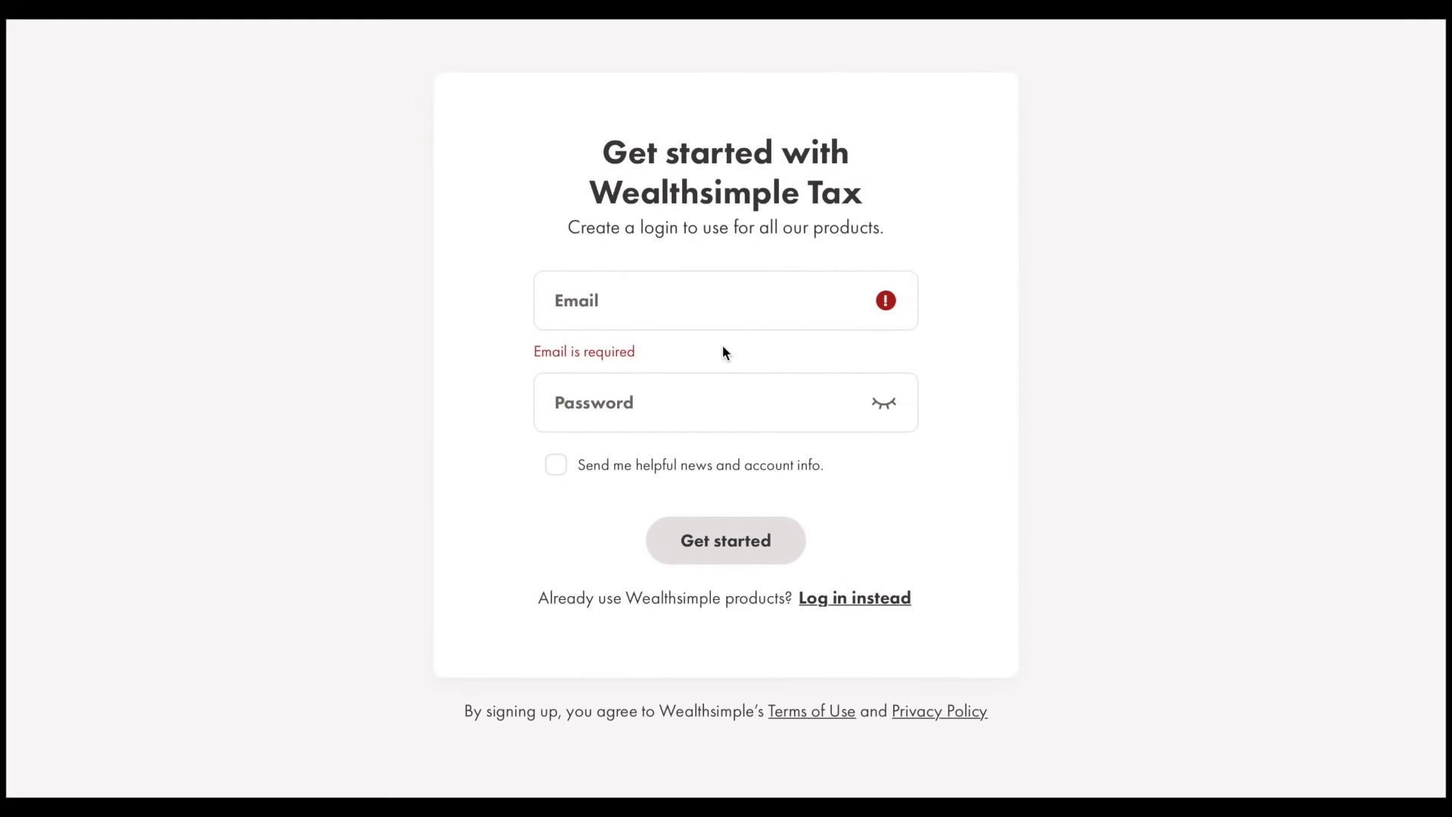
pyautogui.click(882, 605)
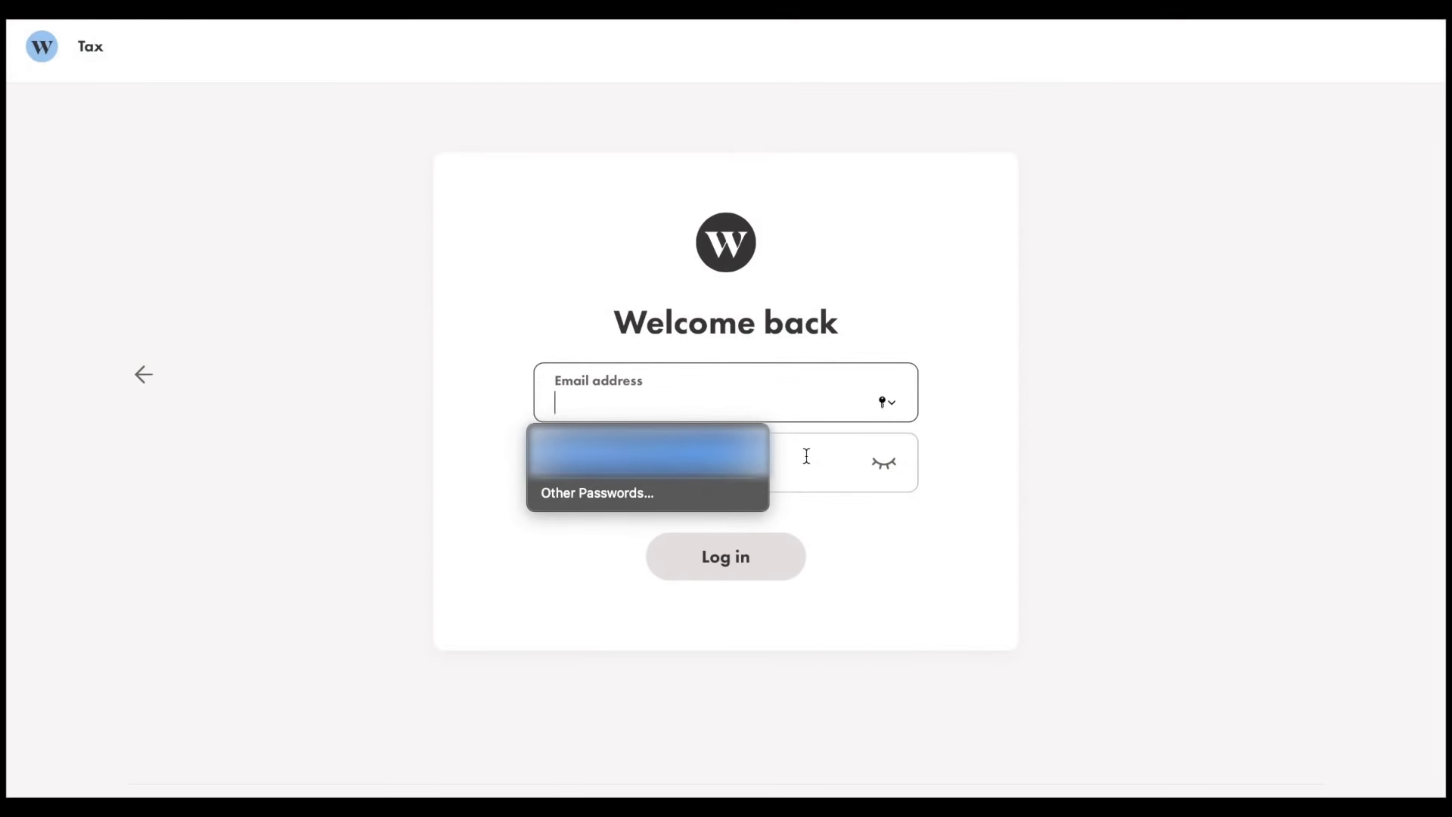
# Log in with the saved credentials and submit the two-step verification code
pyautogui.press('Return')
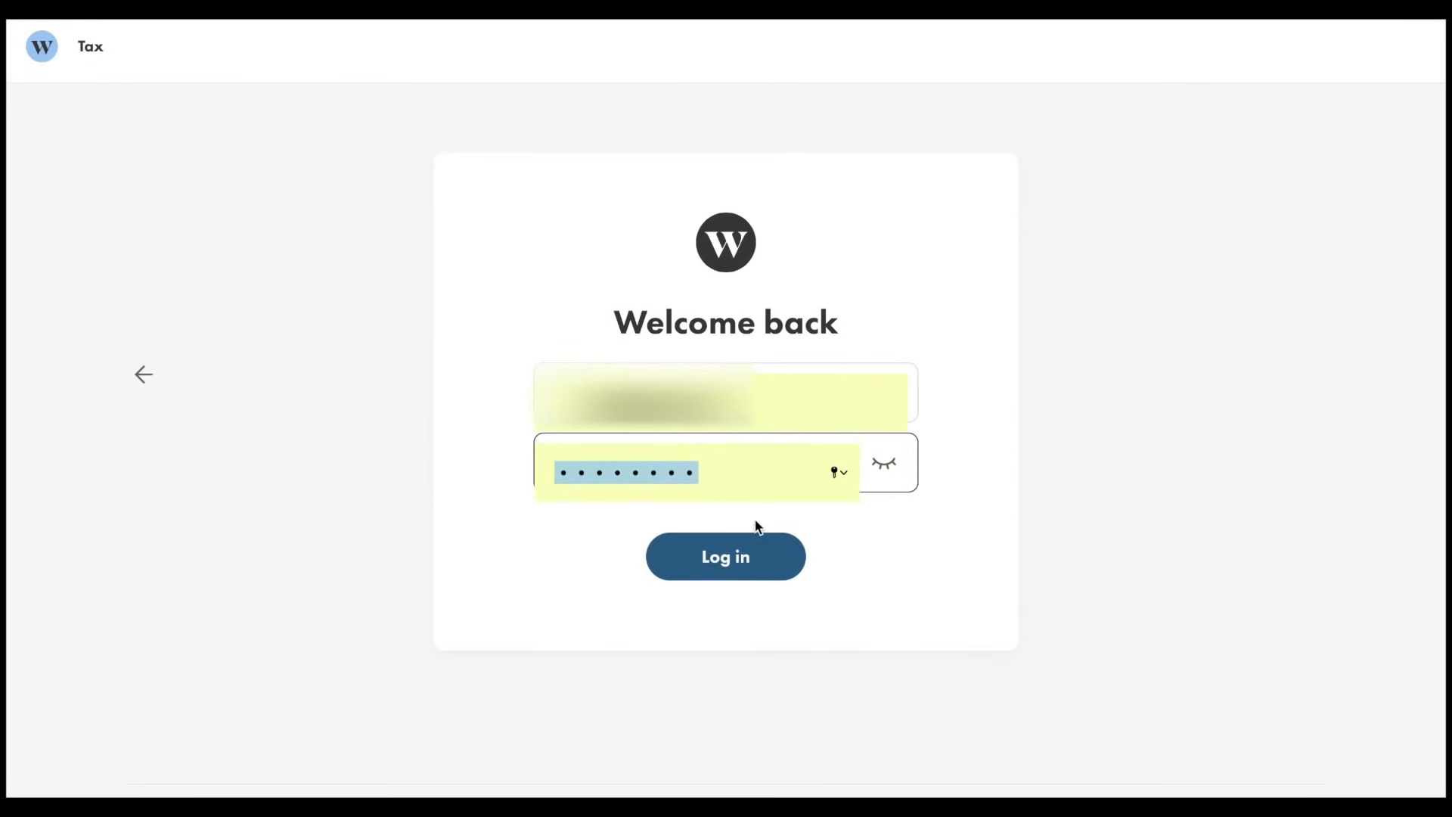
pyautogui.click(742, 557)
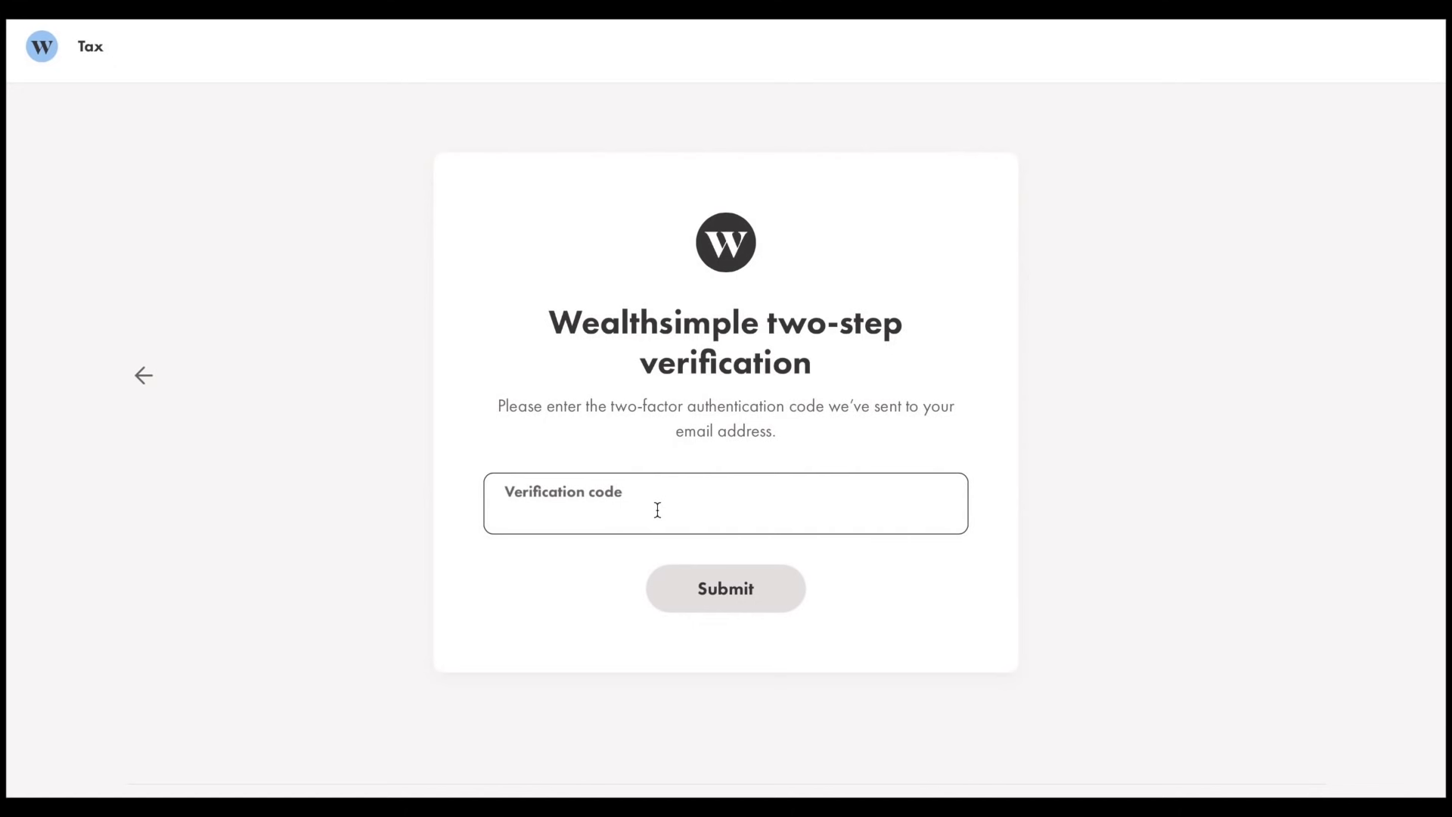
pyautogui.click(738, 597)
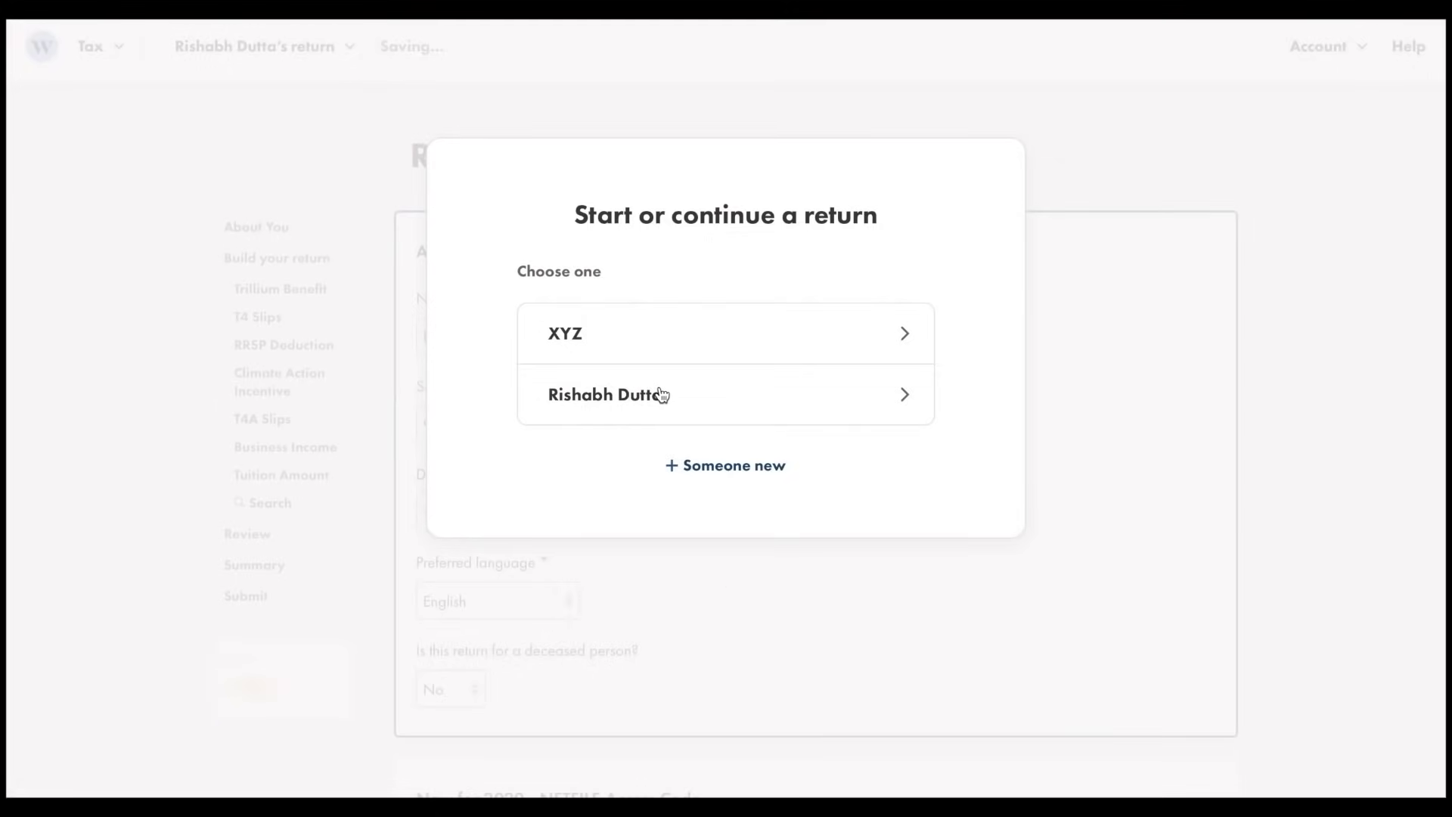
# Open your own existing 2020 return and review its SIN and date-of-birth entries on About You
pyautogui.click(665, 393)
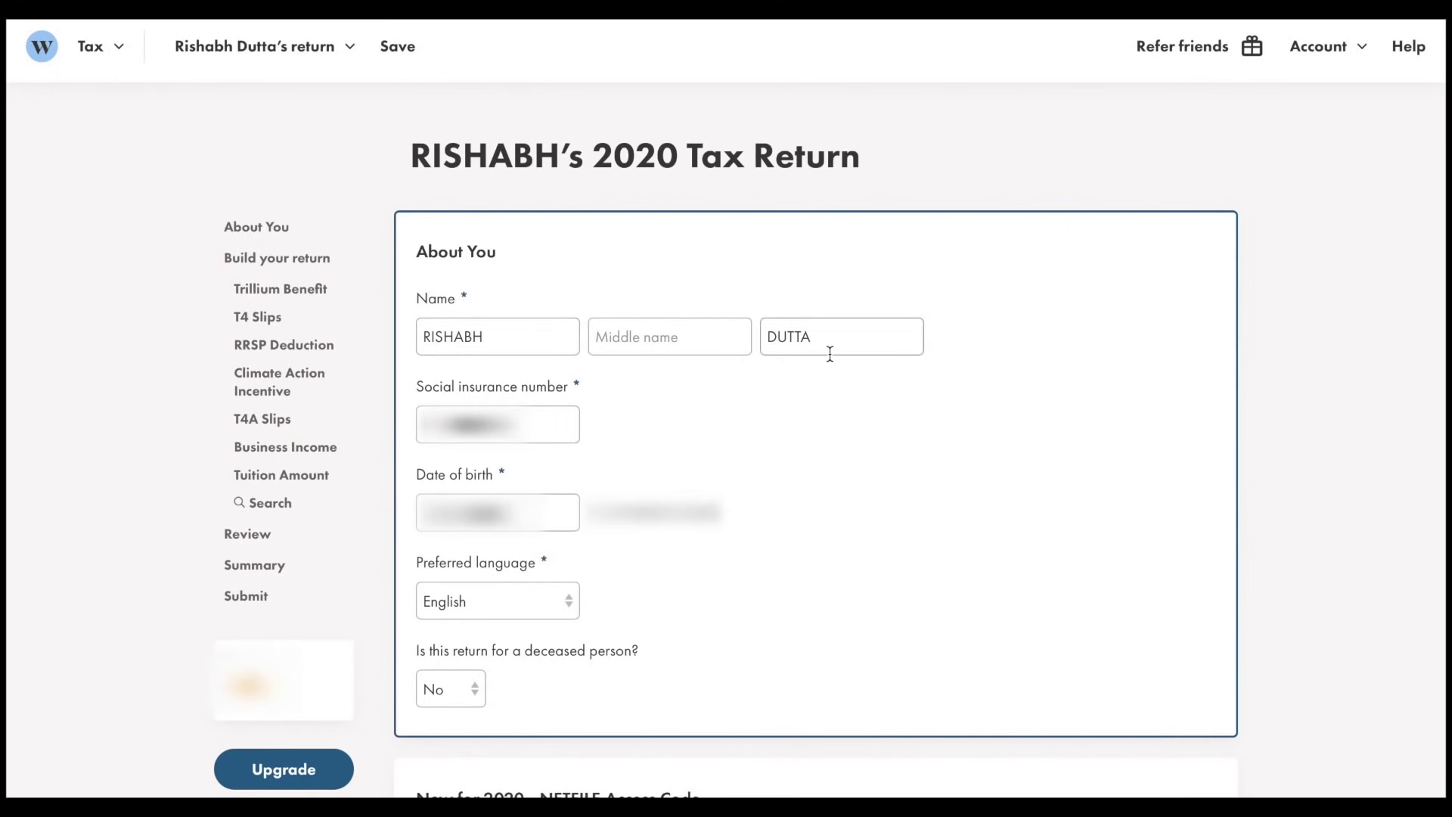
pyautogui.moveTo(559, 424); pyautogui.dragTo(369, 423)
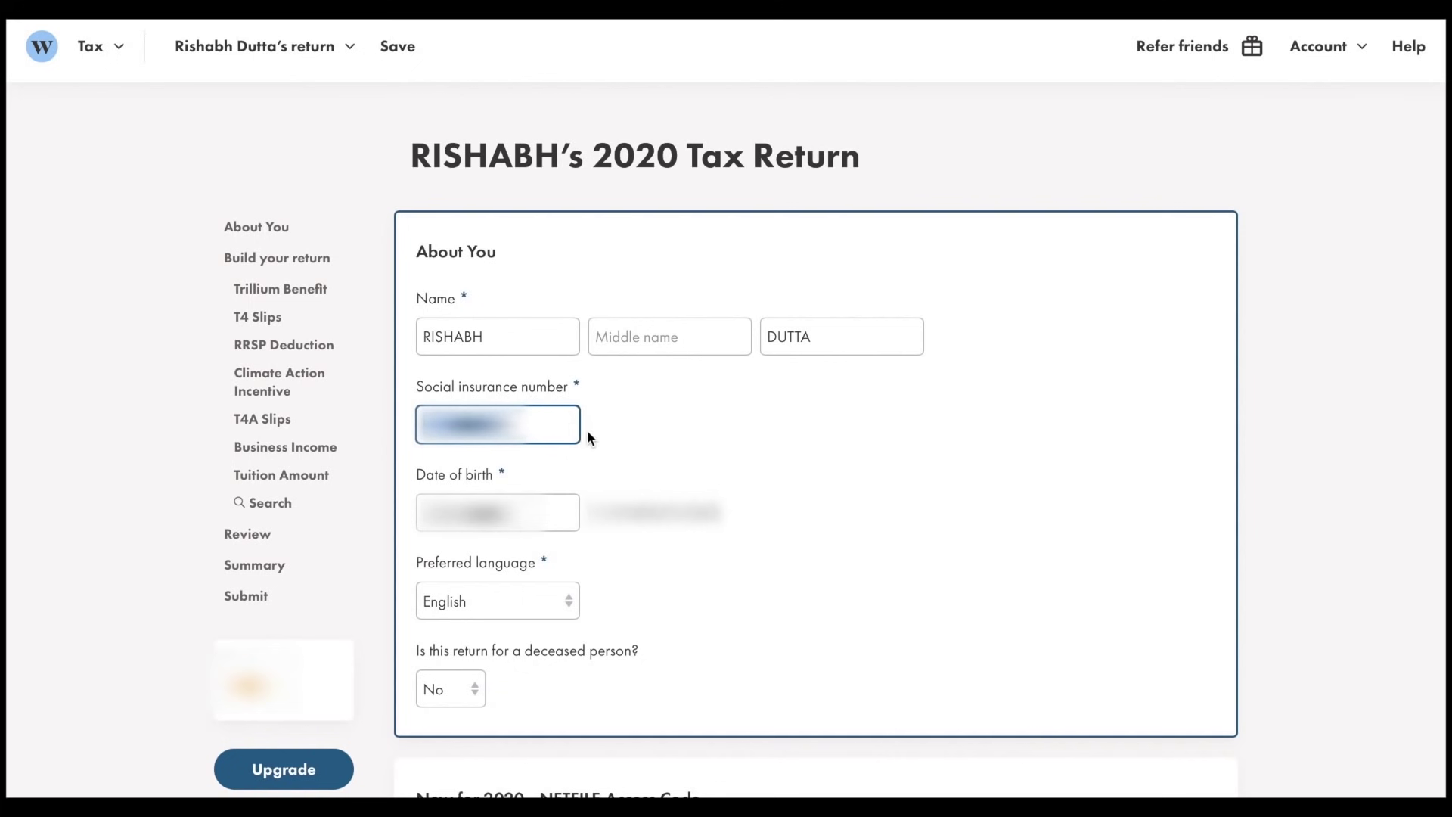
pyautogui.click(627, 428)
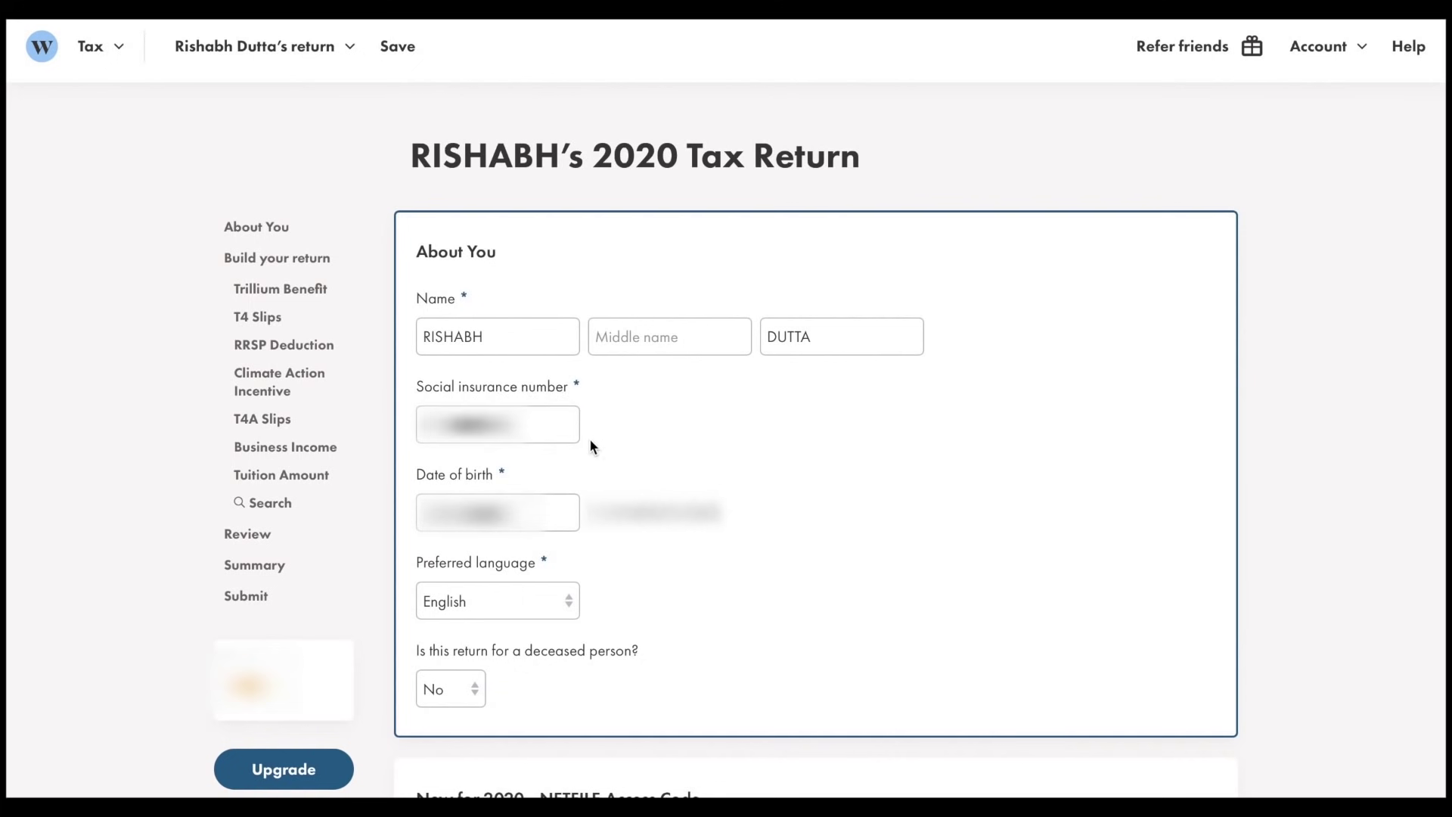
pyautogui.moveTo(503, 474); pyautogui.dragTo(417, 475)
pyautogui.click(783, 581)
pyautogui.scroll(-9, 467, 663)
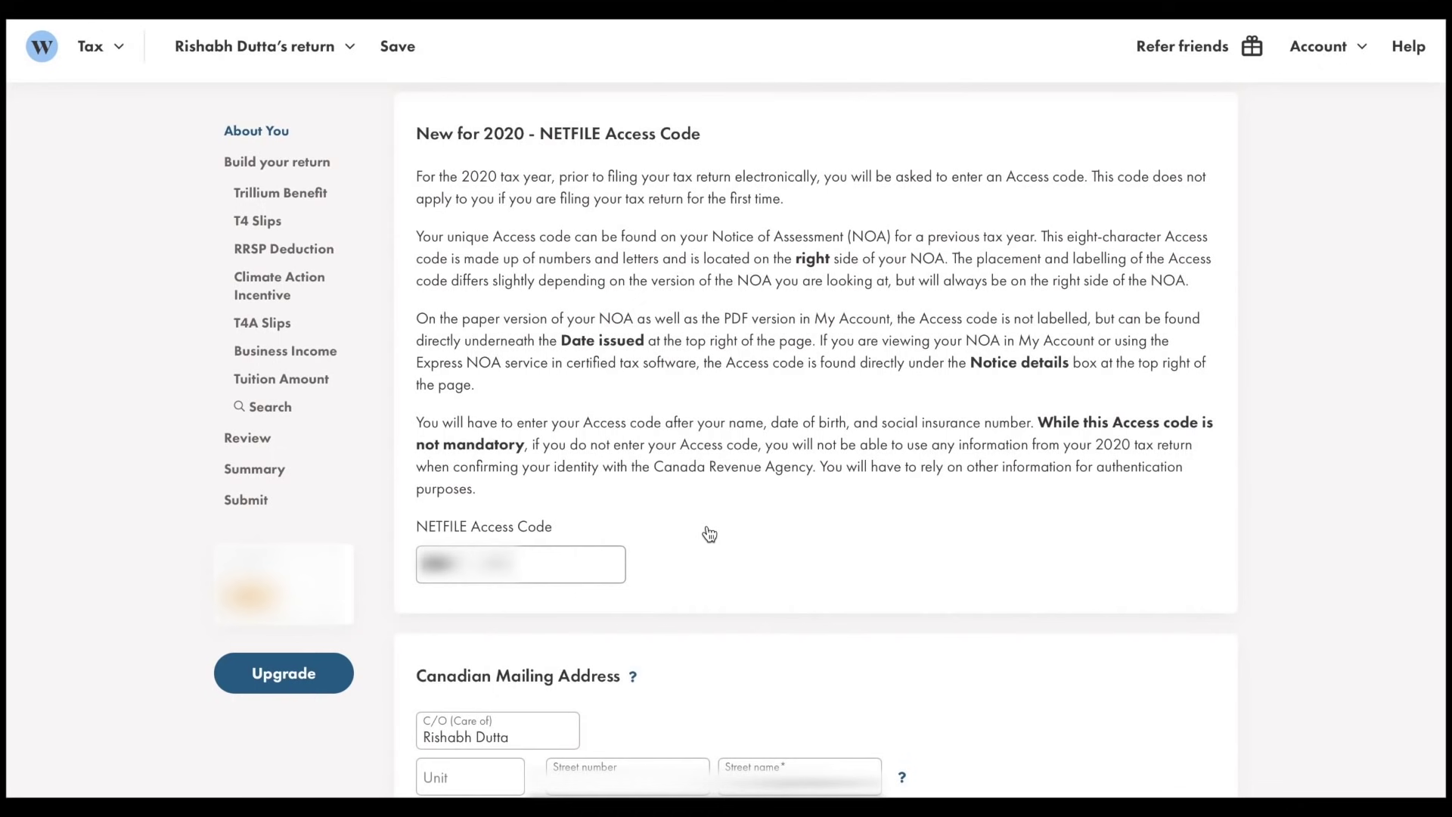
pyautogui.moveTo(545, 528); pyautogui.dragTo(416, 529)
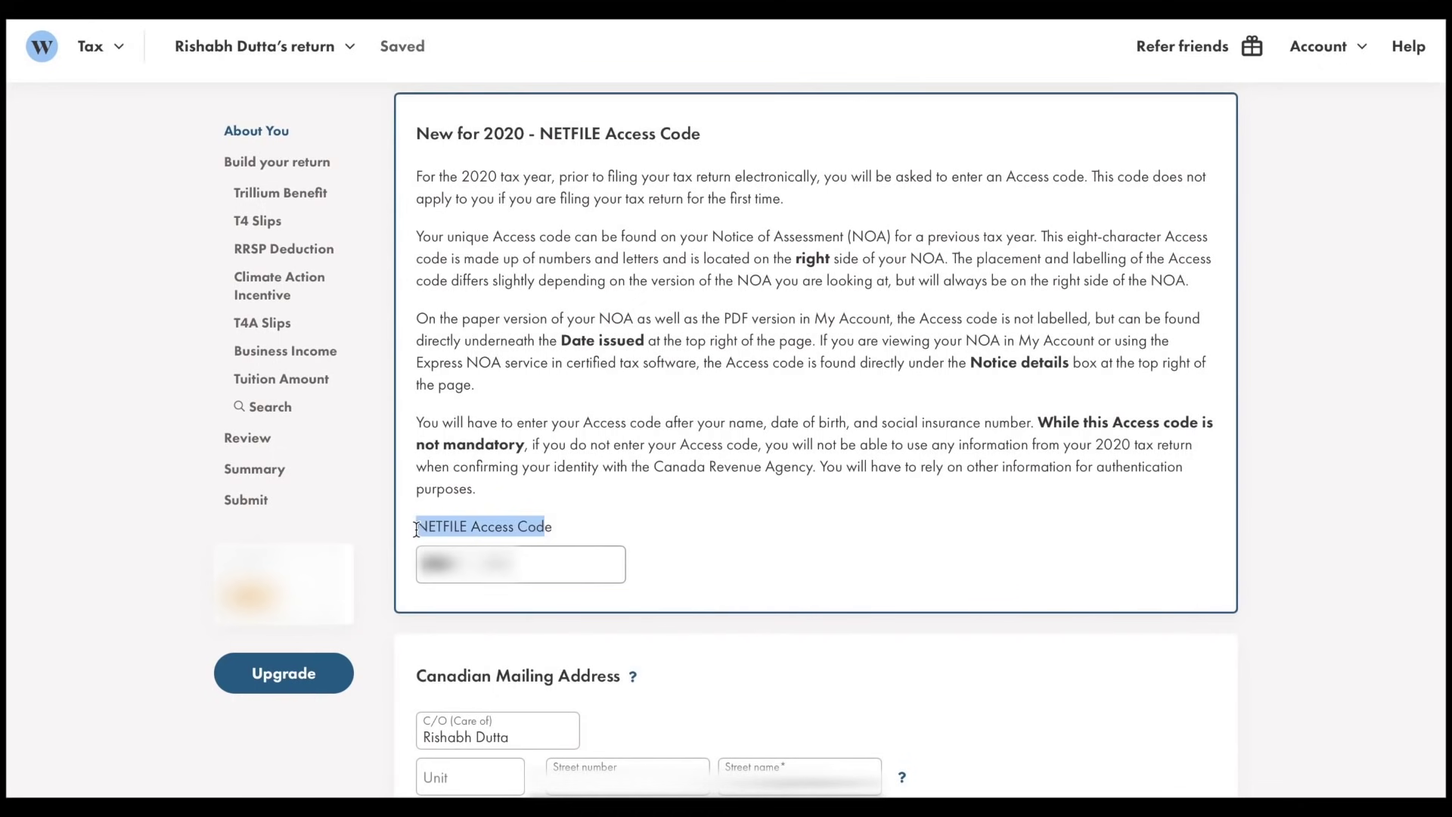
pyautogui.click(697, 527)
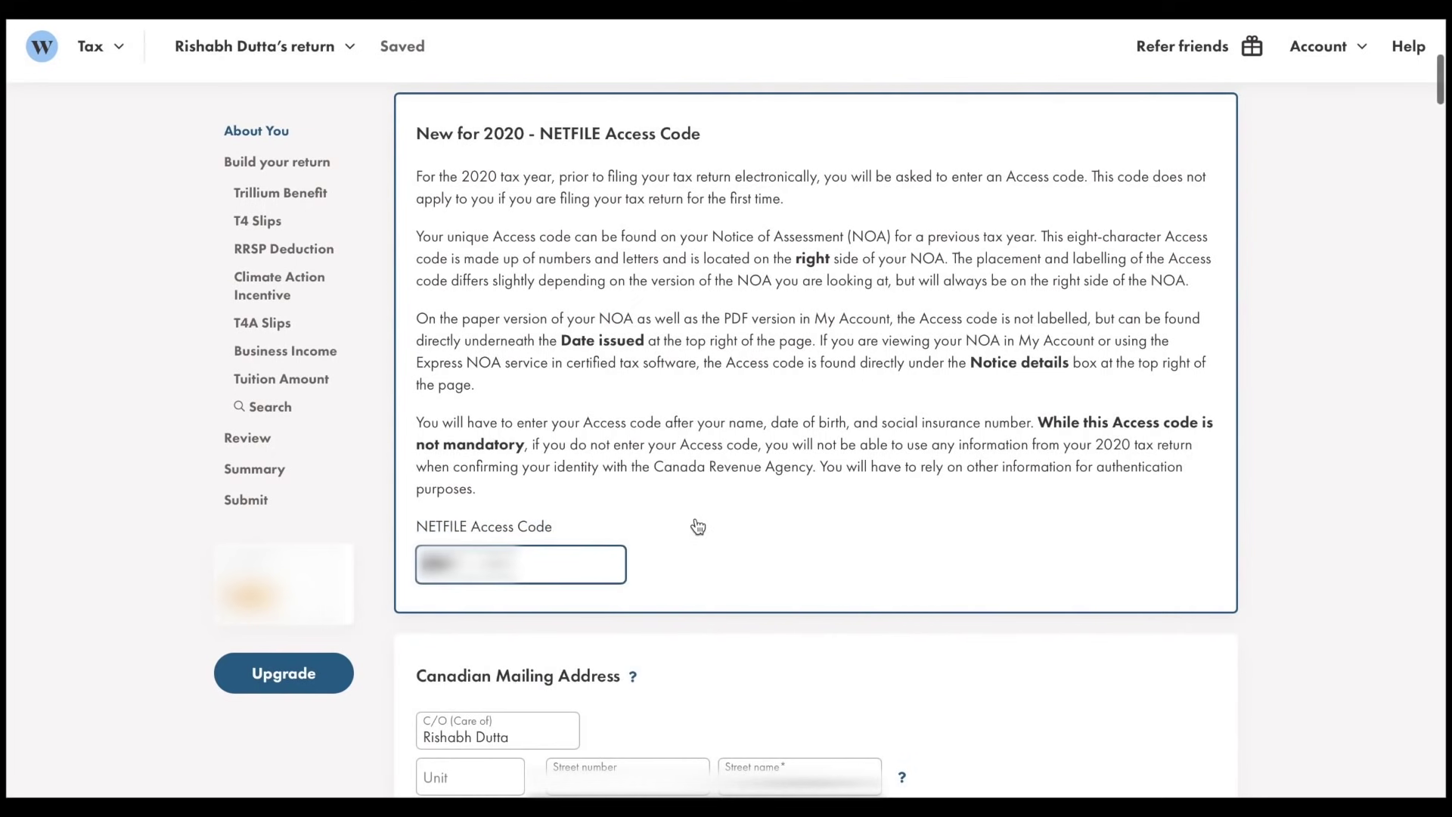
pyautogui.scroll(-7, 900, 292)
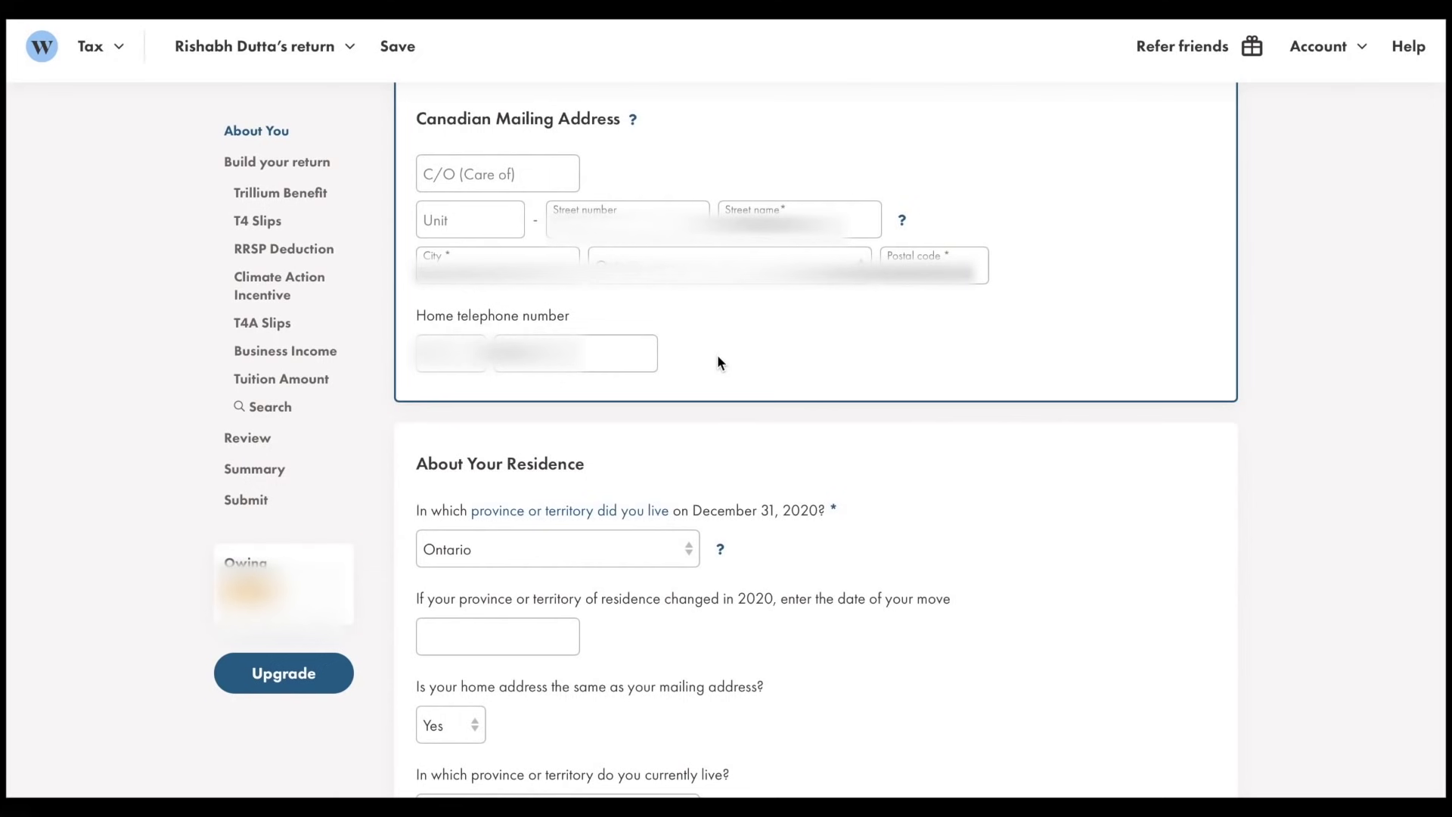
pyautogui.scroll(-5, 718, 362)
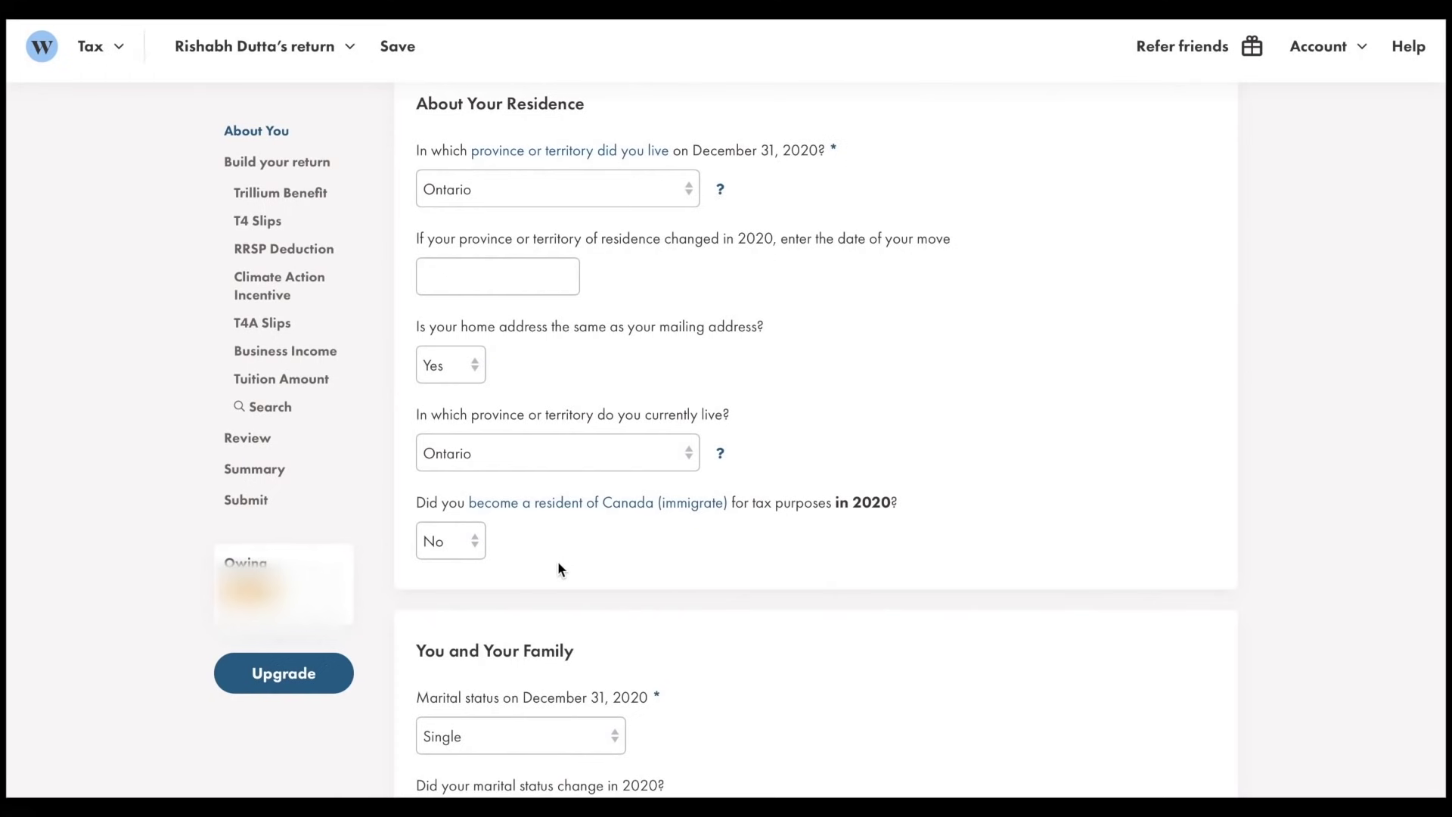
pyautogui.scroll(-7, 559, 564)
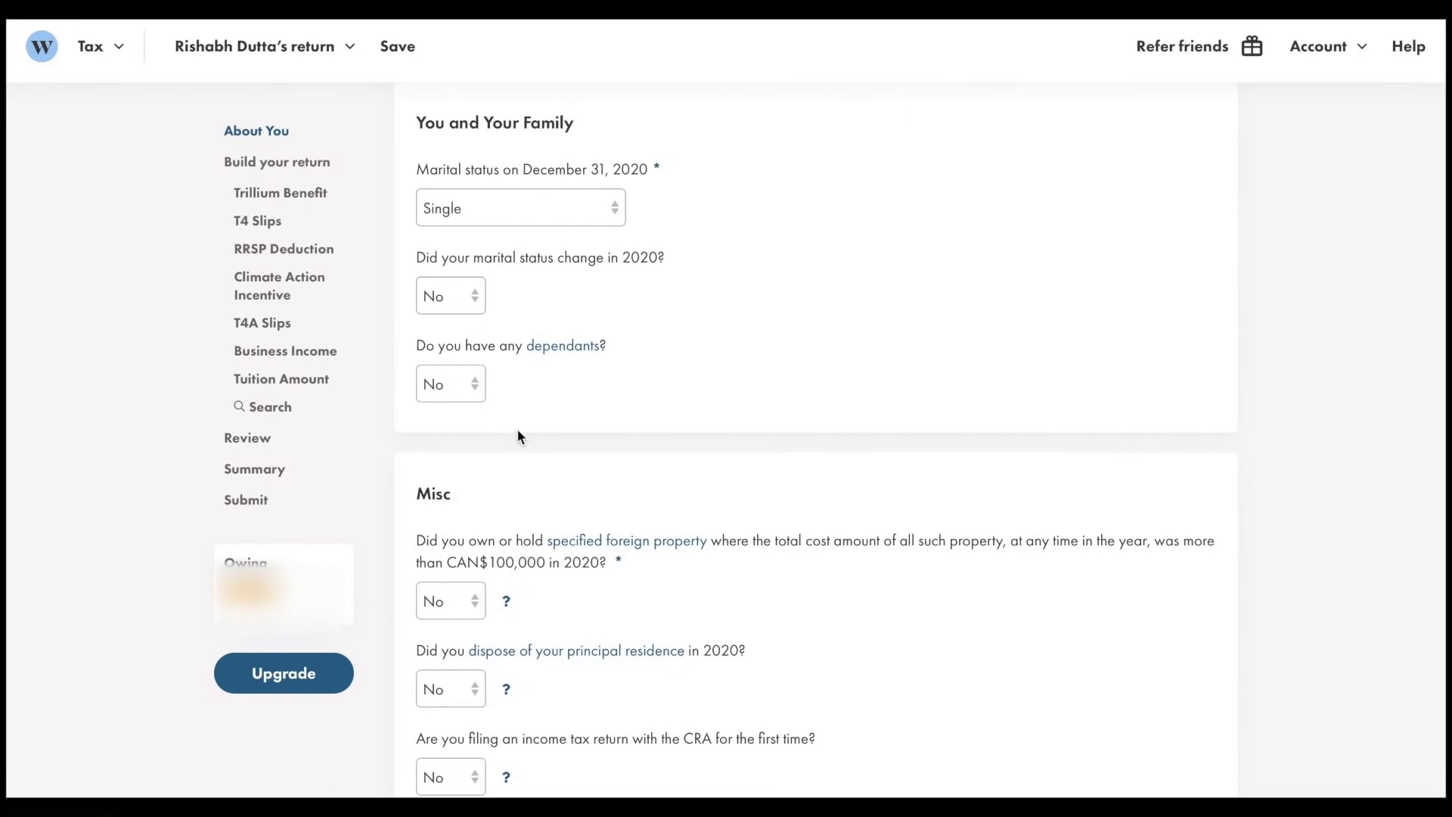
pyautogui.scroll(-5, 541, 438)
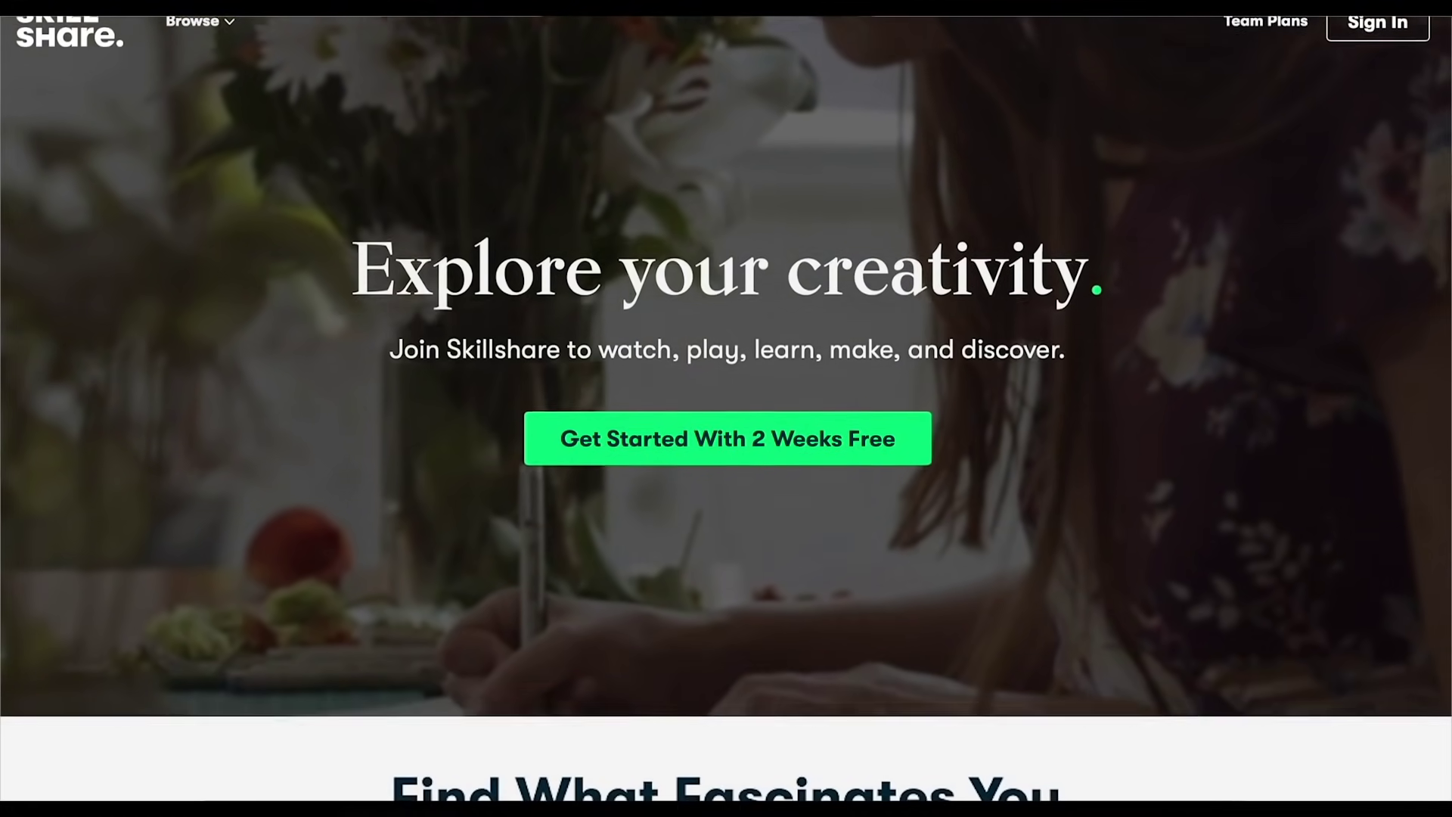
# Browse Skillshare classes, filter to Logo Design, and open the Logo Design with Draplin class
pyautogui.scroll(-7, 726, 408)
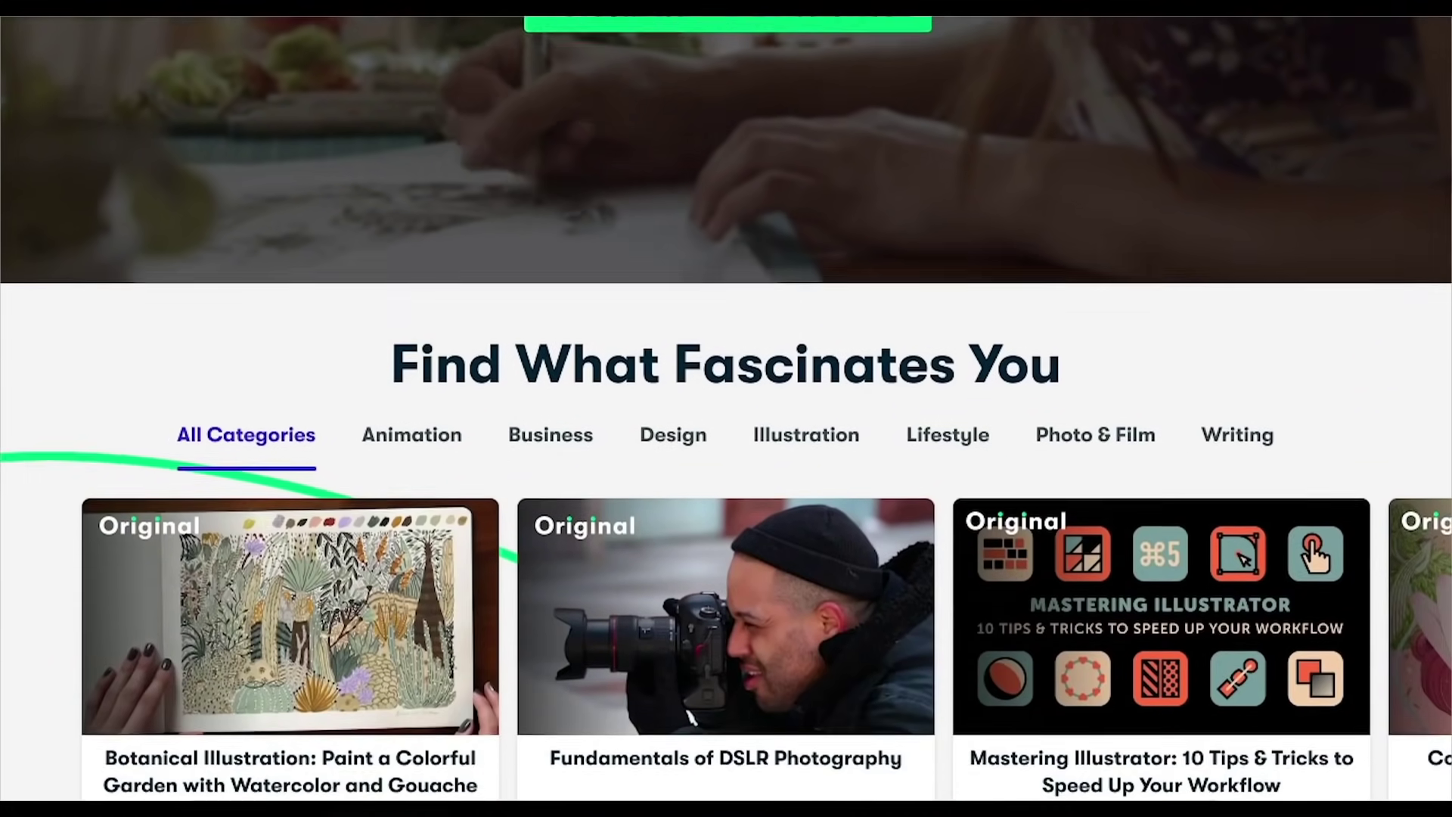
pyautogui.scroll(-3, 484, 578)
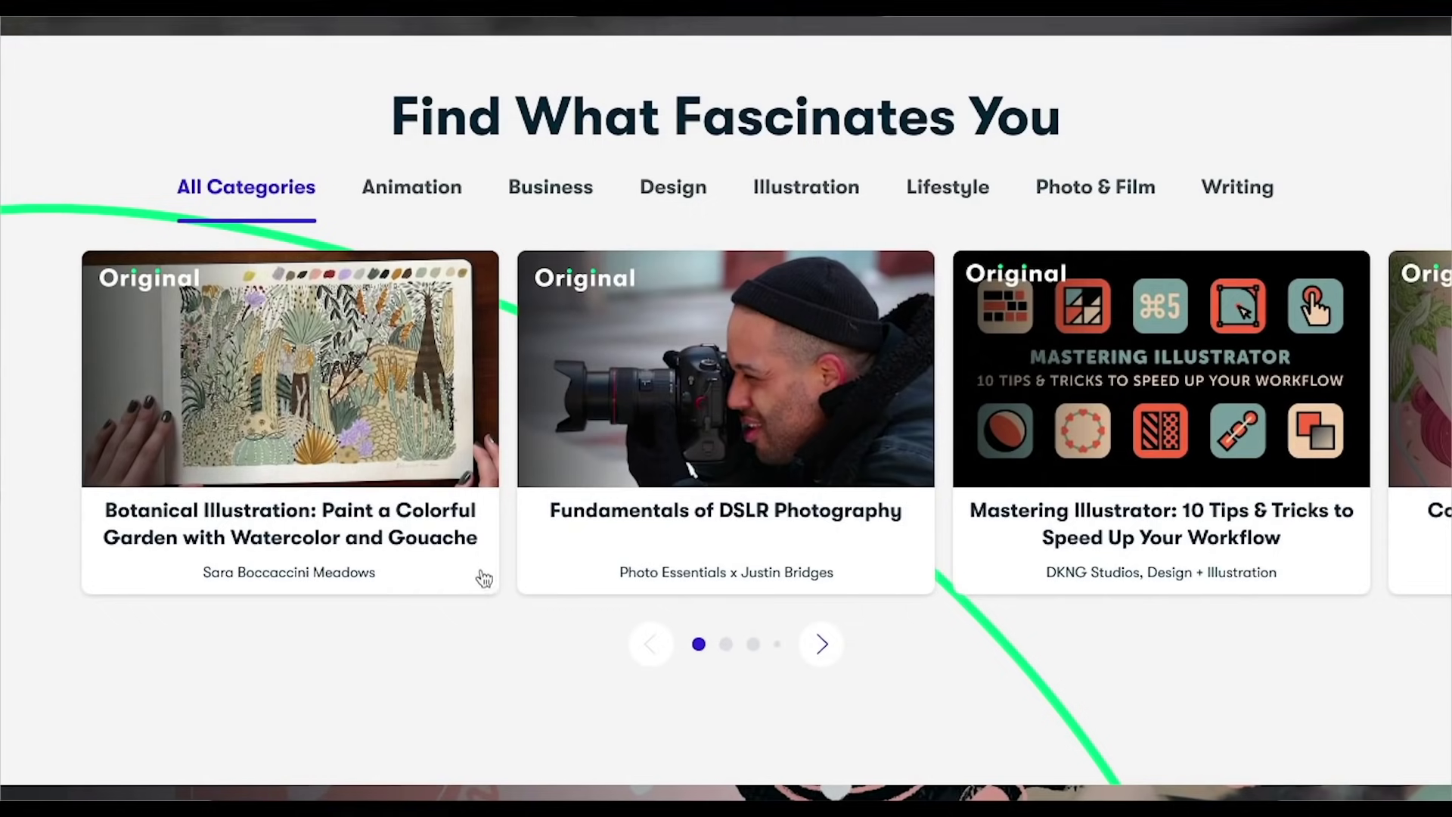
pyautogui.click(288, 363)
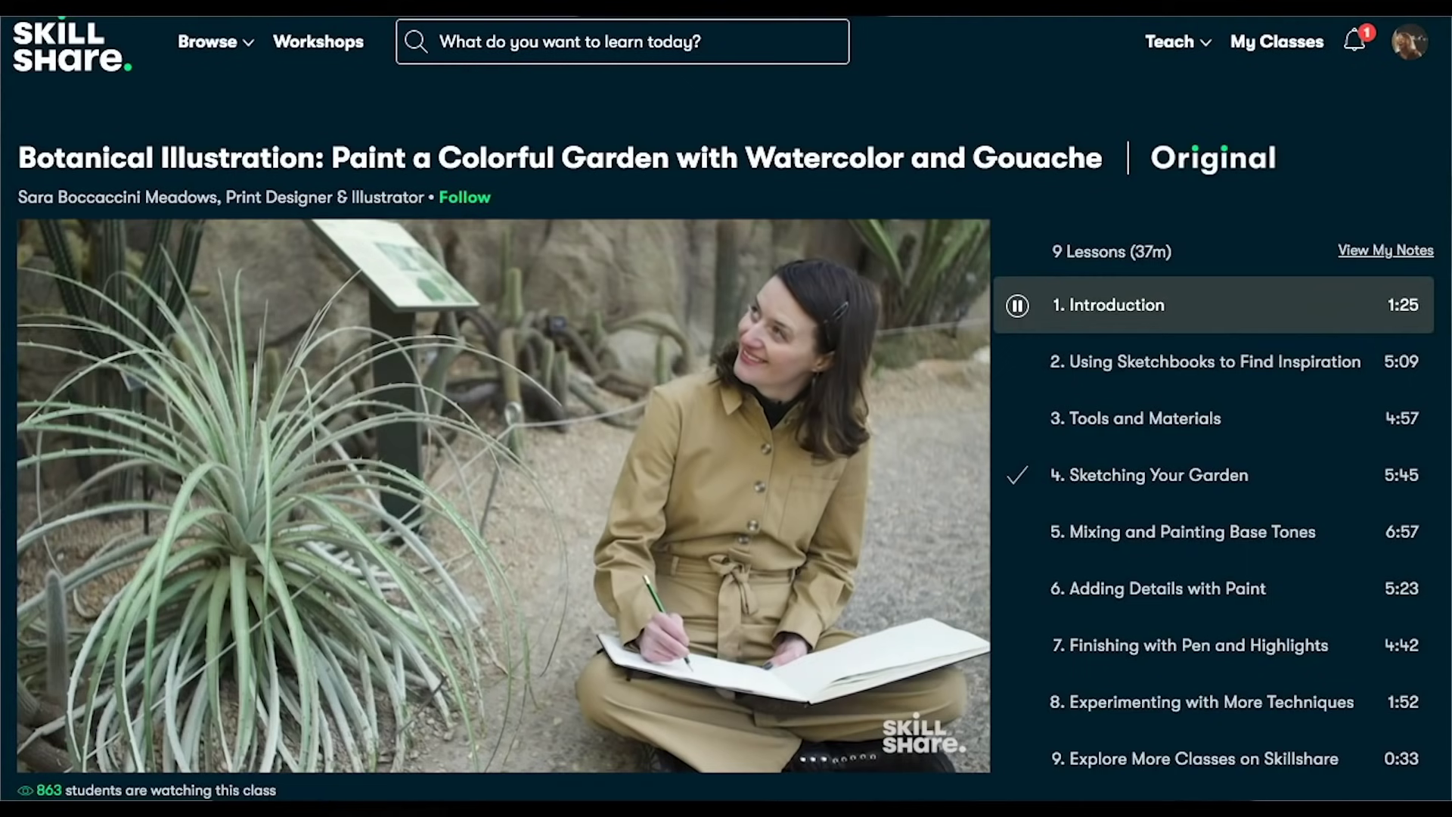
pyautogui.scroll(-5, 726, 408)
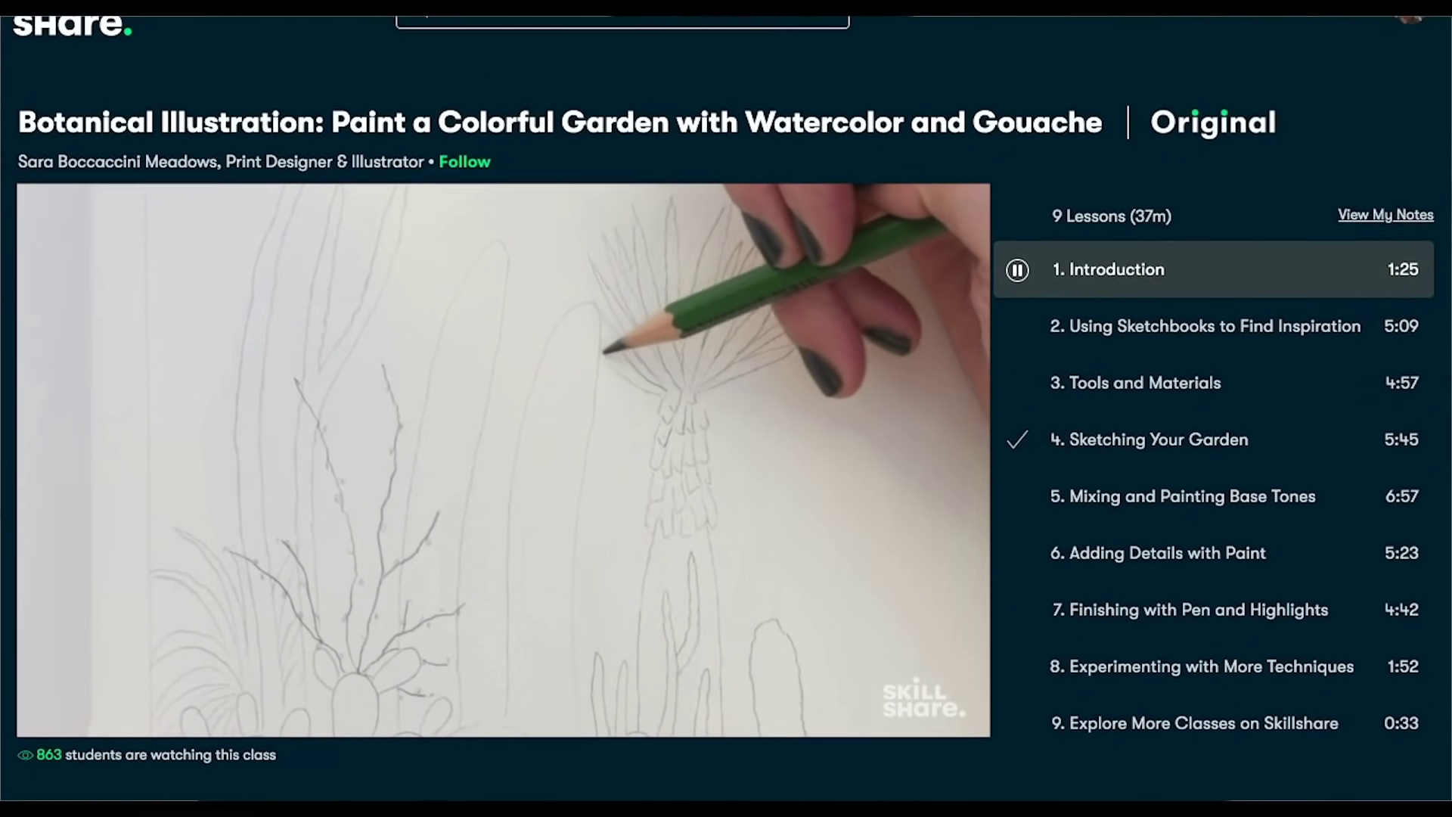
pyautogui.scroll(-3, 726, 409)
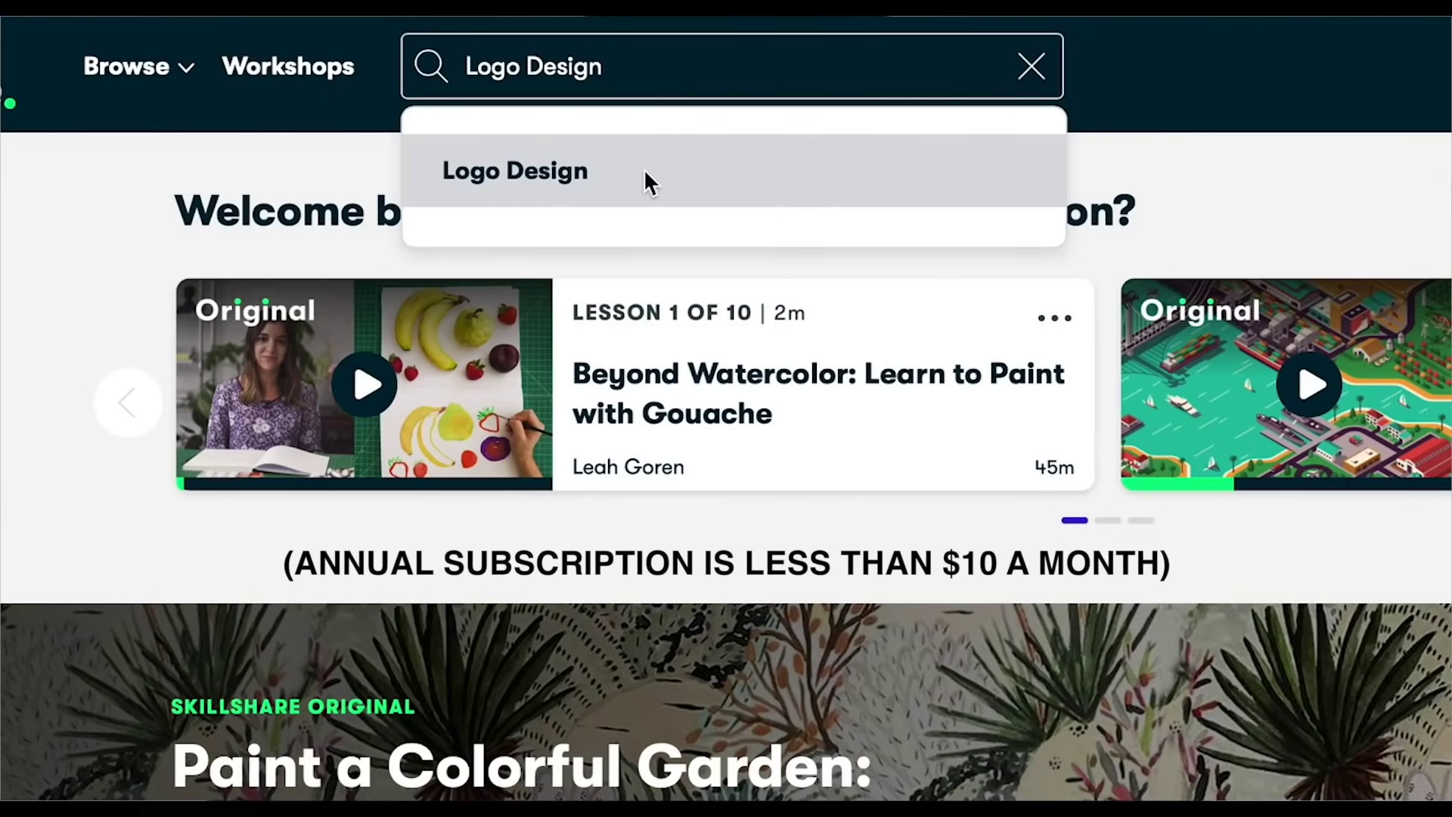
pyautogui.click(645, 174)
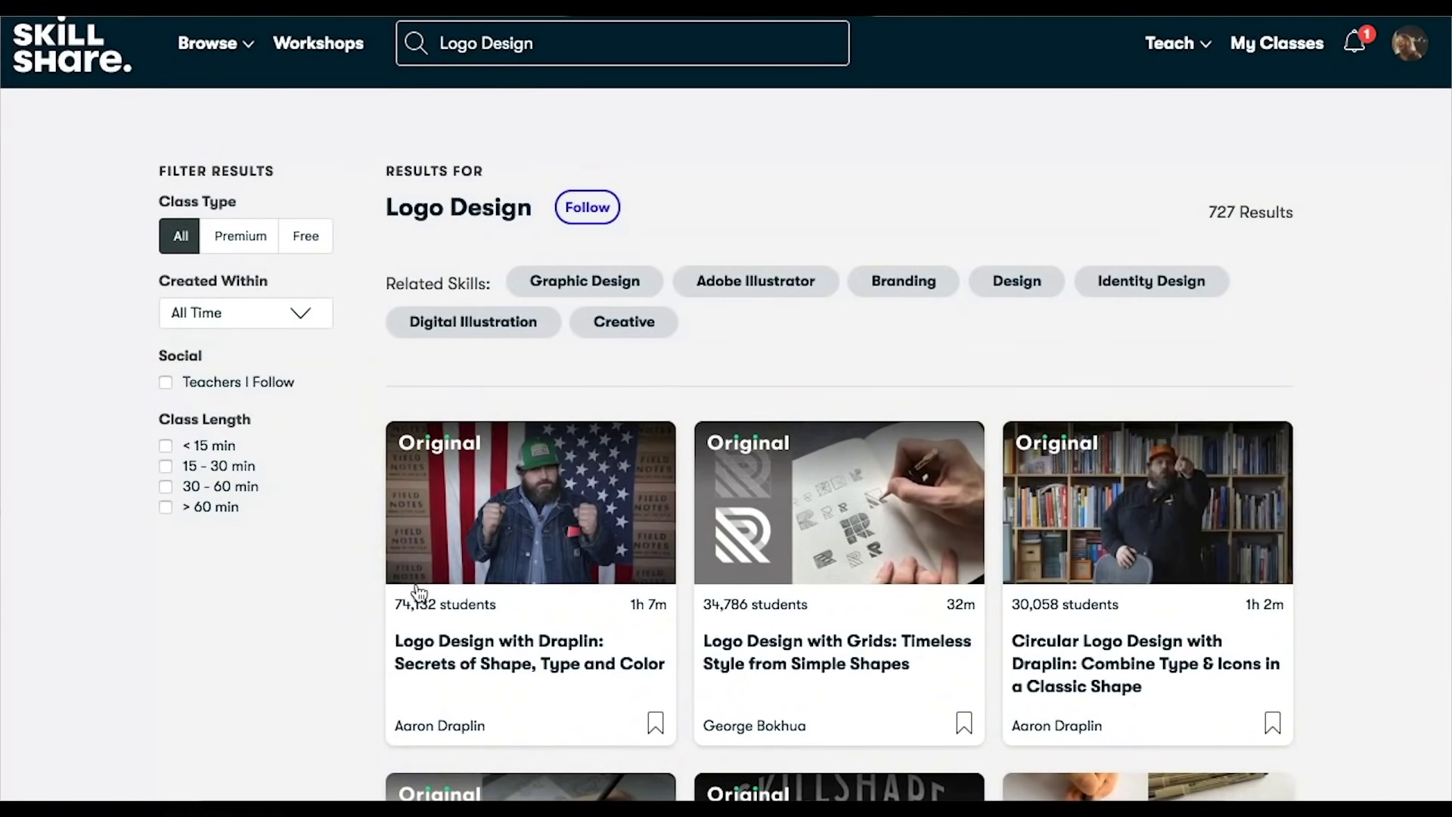
pyautogui.click(519, 666)
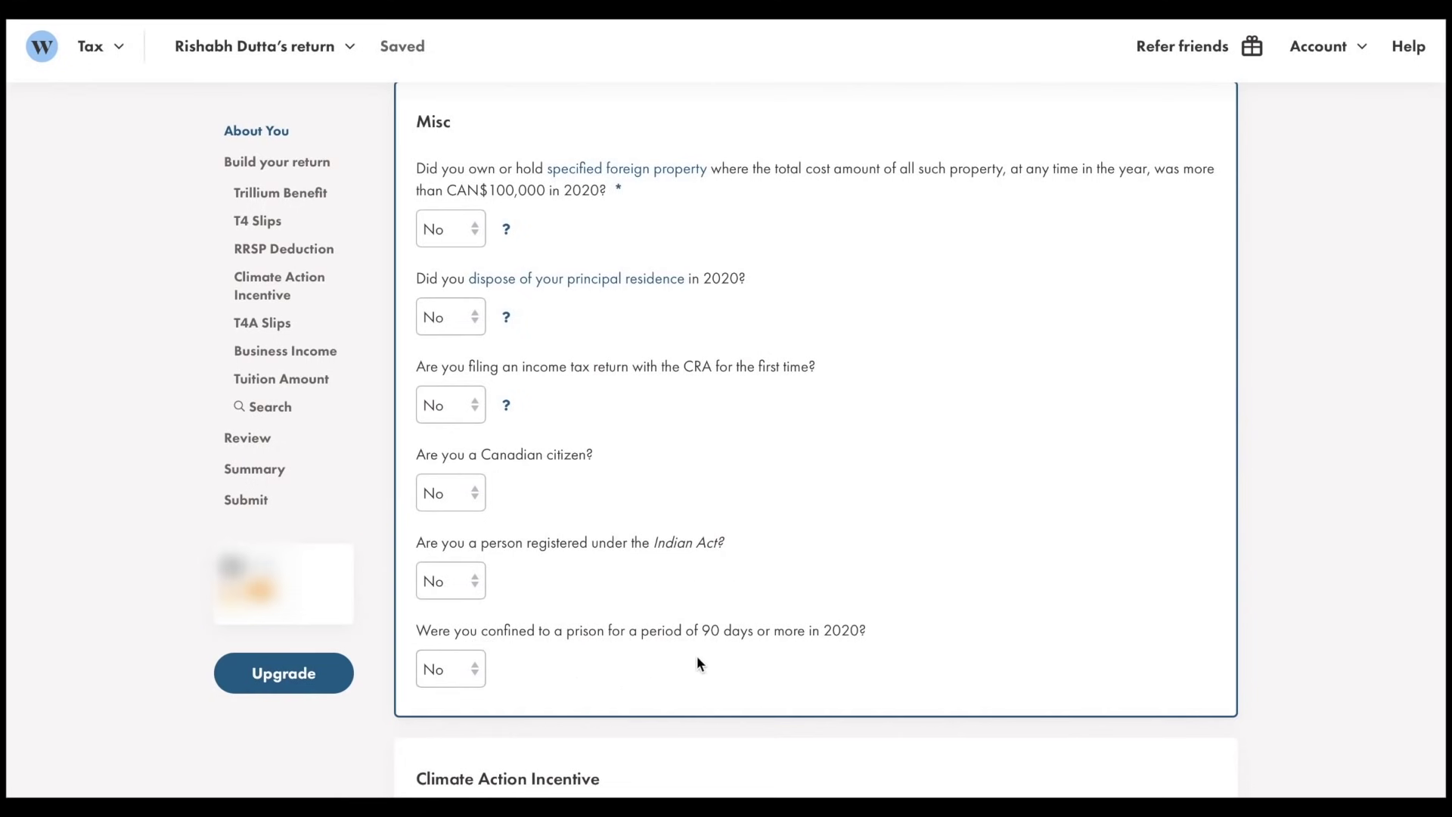
# Scroll past the About You answers down to the Build your return page
pyautogui.scroll(-5, 501, 686)
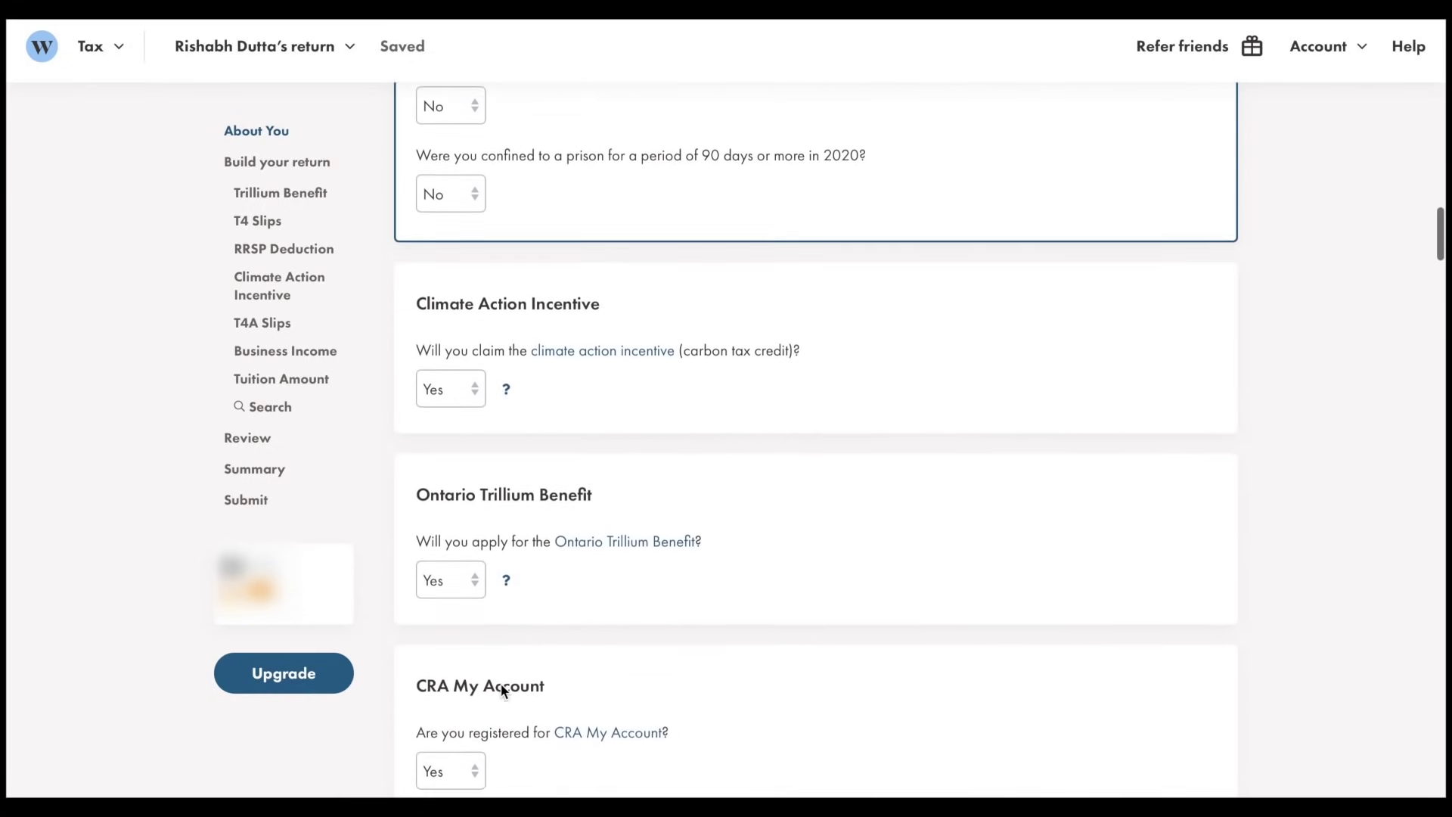
pyautogui.scroll(-2, 501, 688)
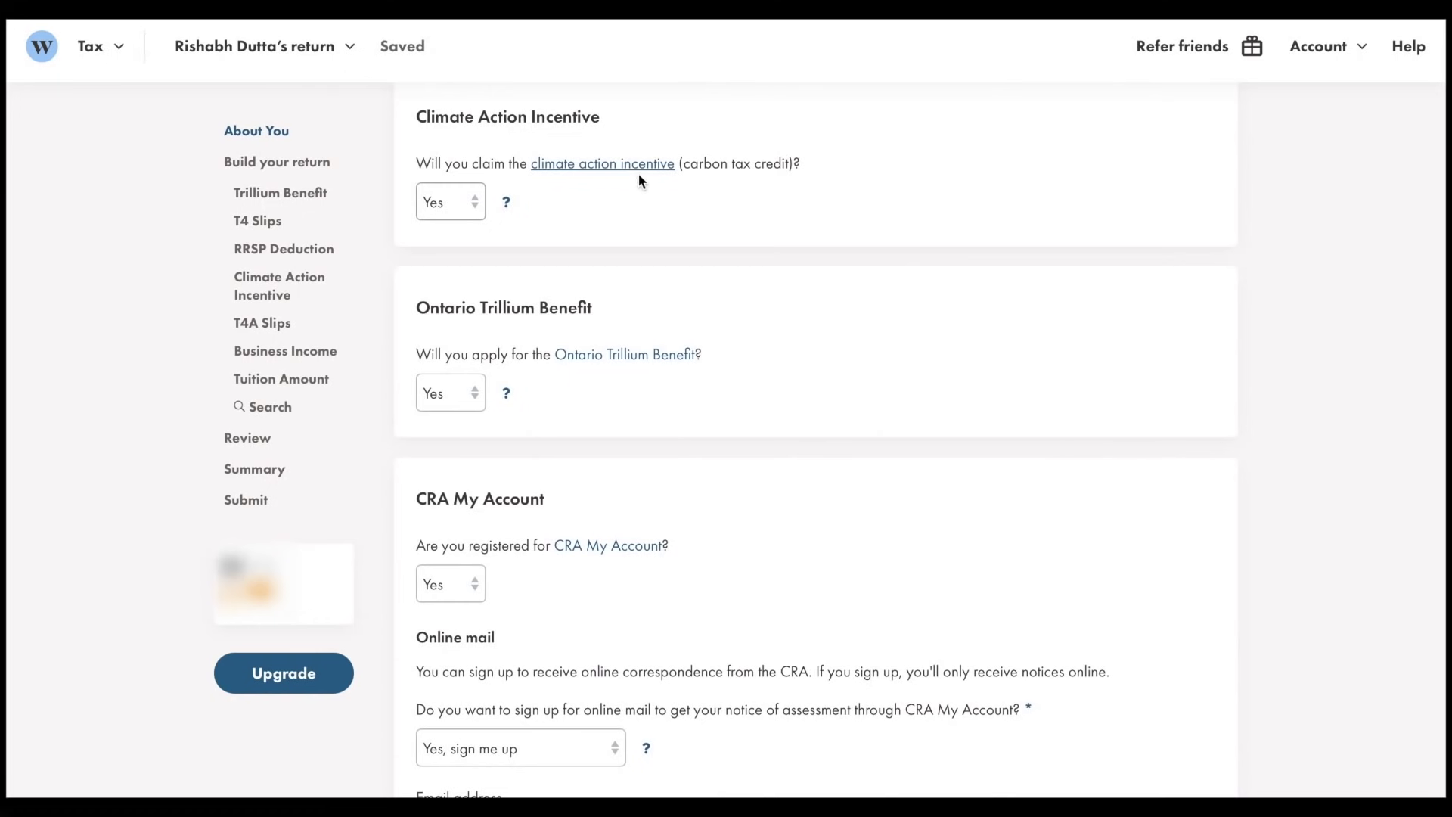
pyautogui.scroll(-1, 643, 179)
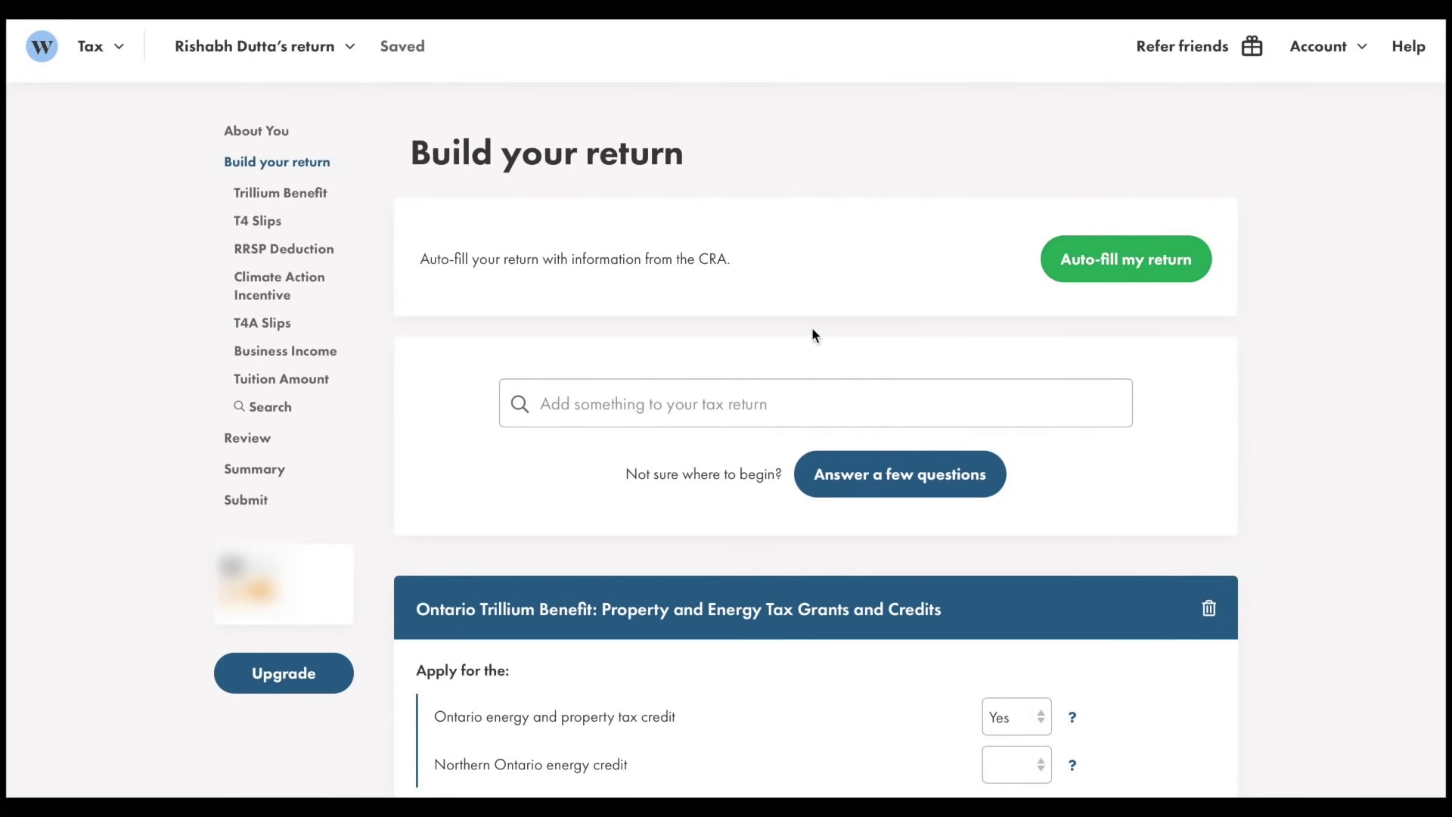
# Browse the suggested items without adding any, then scroll to the Ontario Trillium Benefit section
pyautogui.click(713, 415)
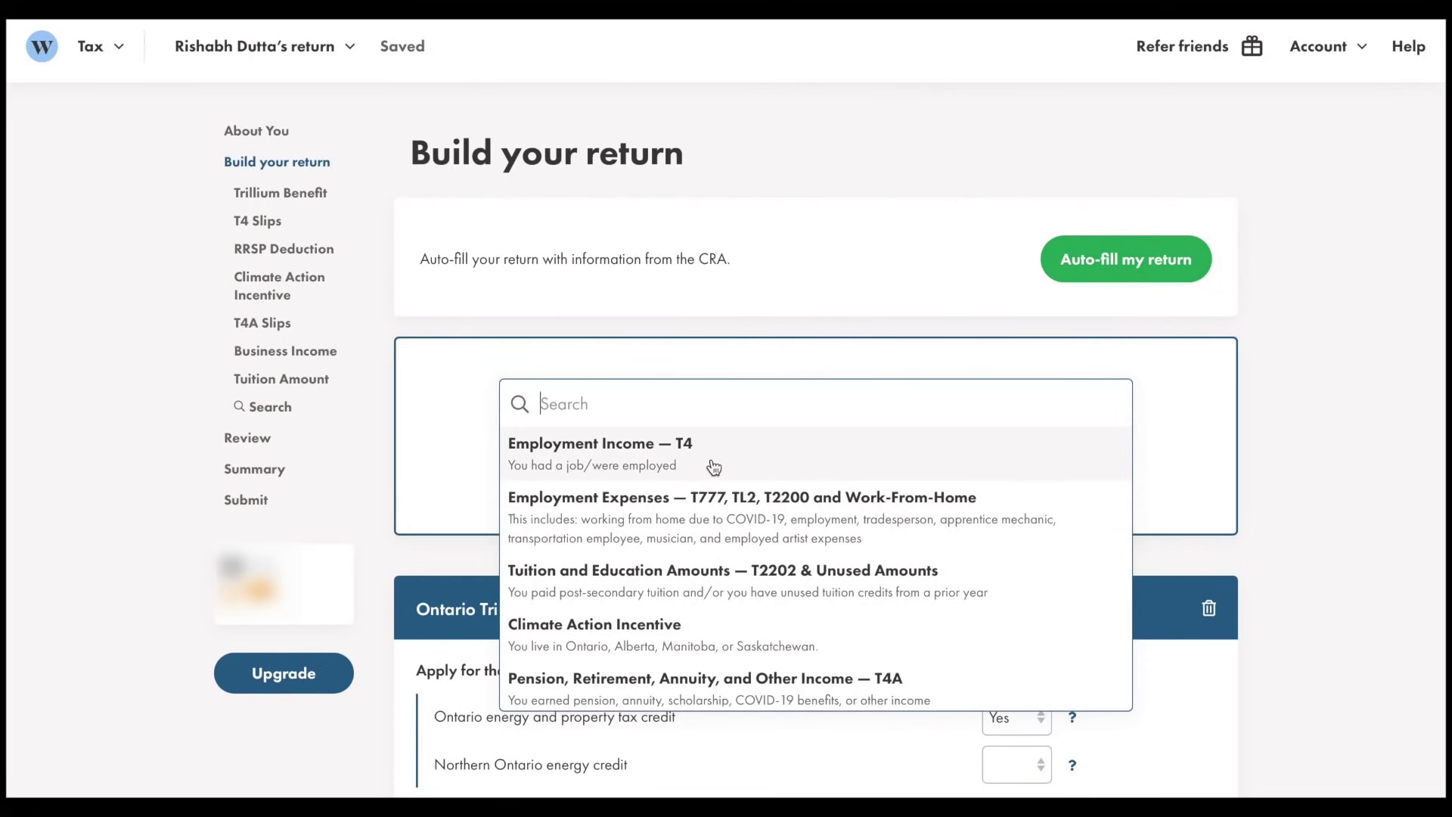
pyautogui.scroll(-1, 927, 677)
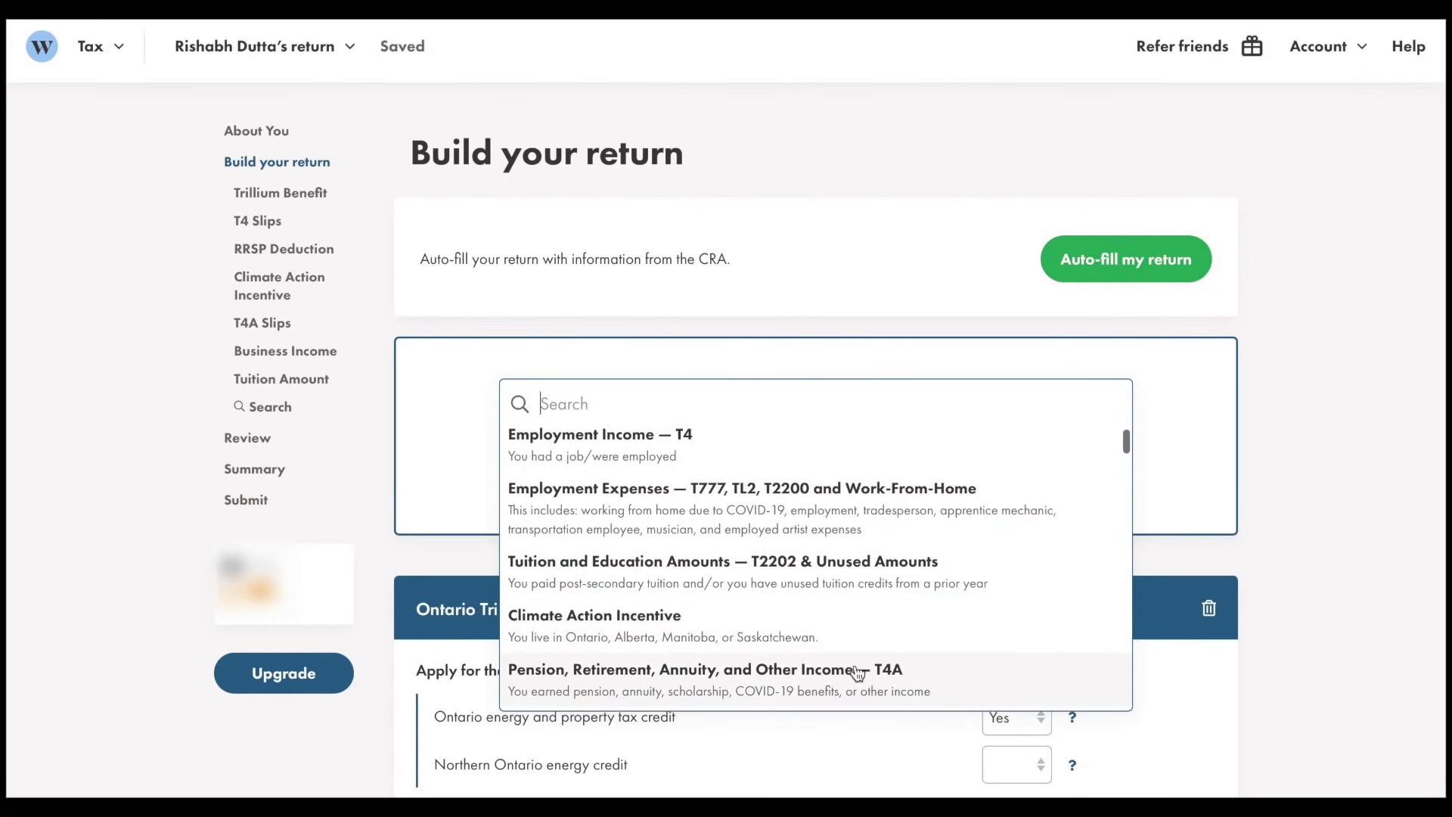
pyautogui.scroll(1, 817, 635)
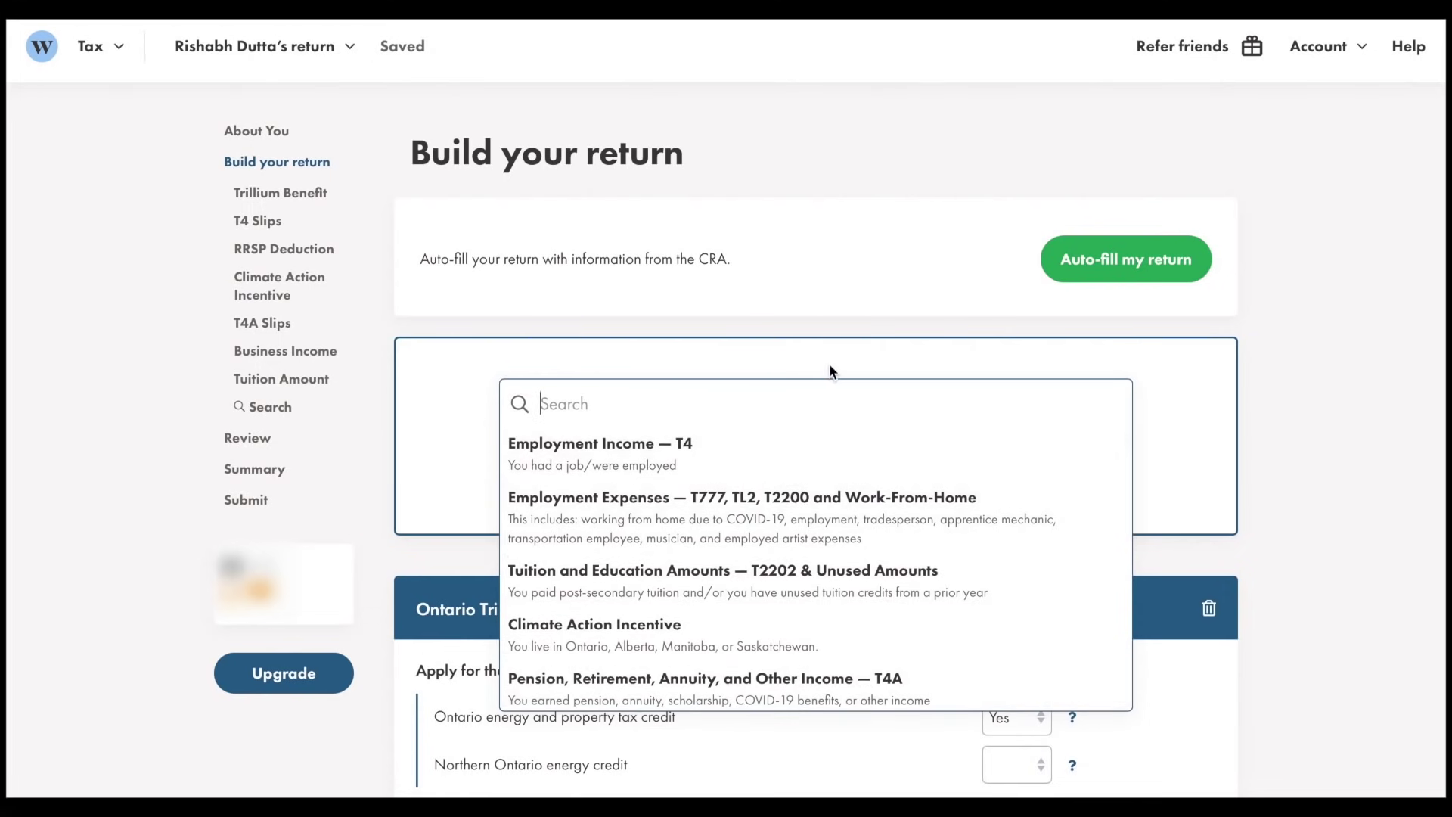
pyautogui.click(829, 370)
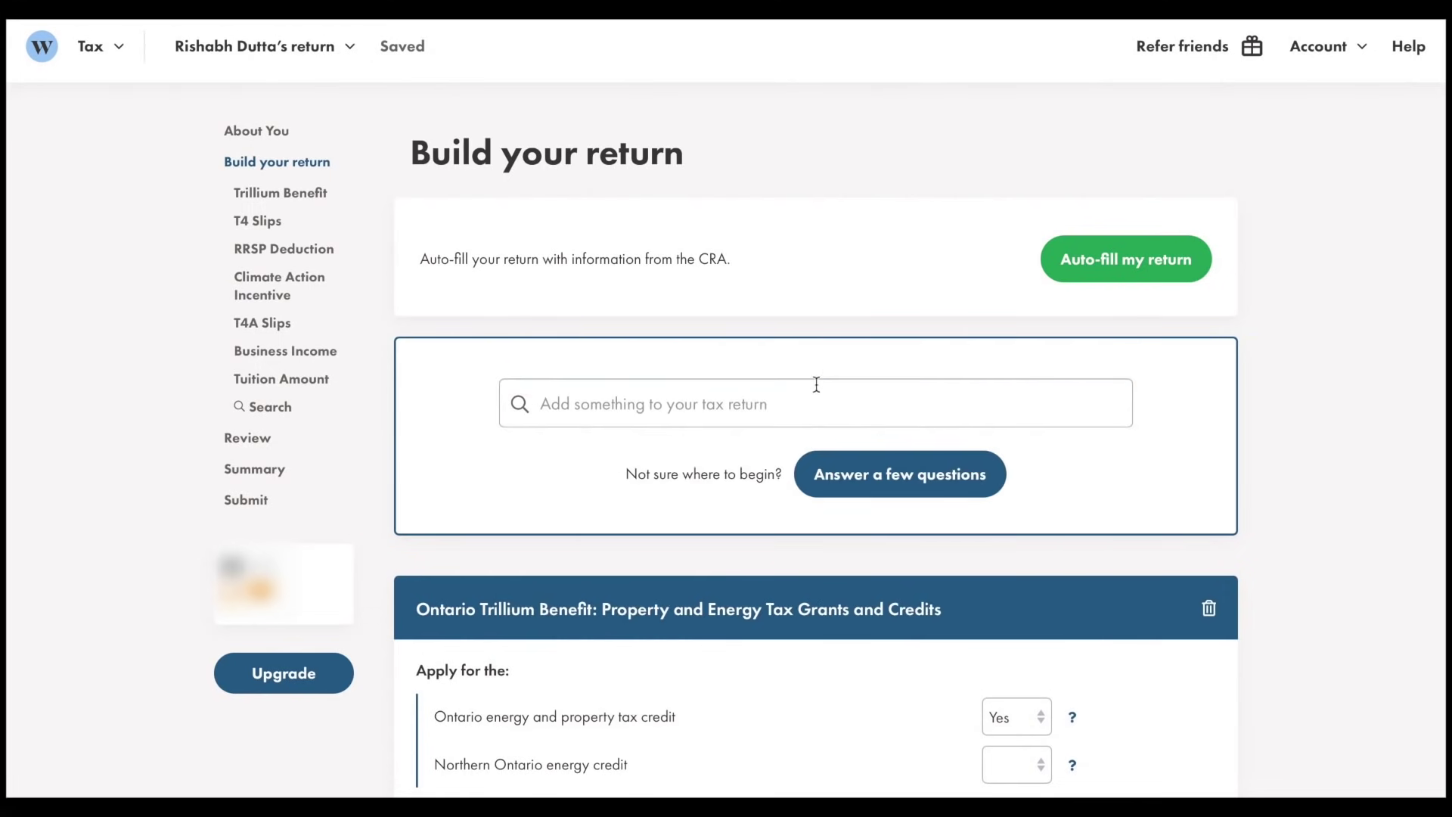
pyautogui.scroll(-3, 813, 551)
pyautogui.scroll(-4, 815, 560)
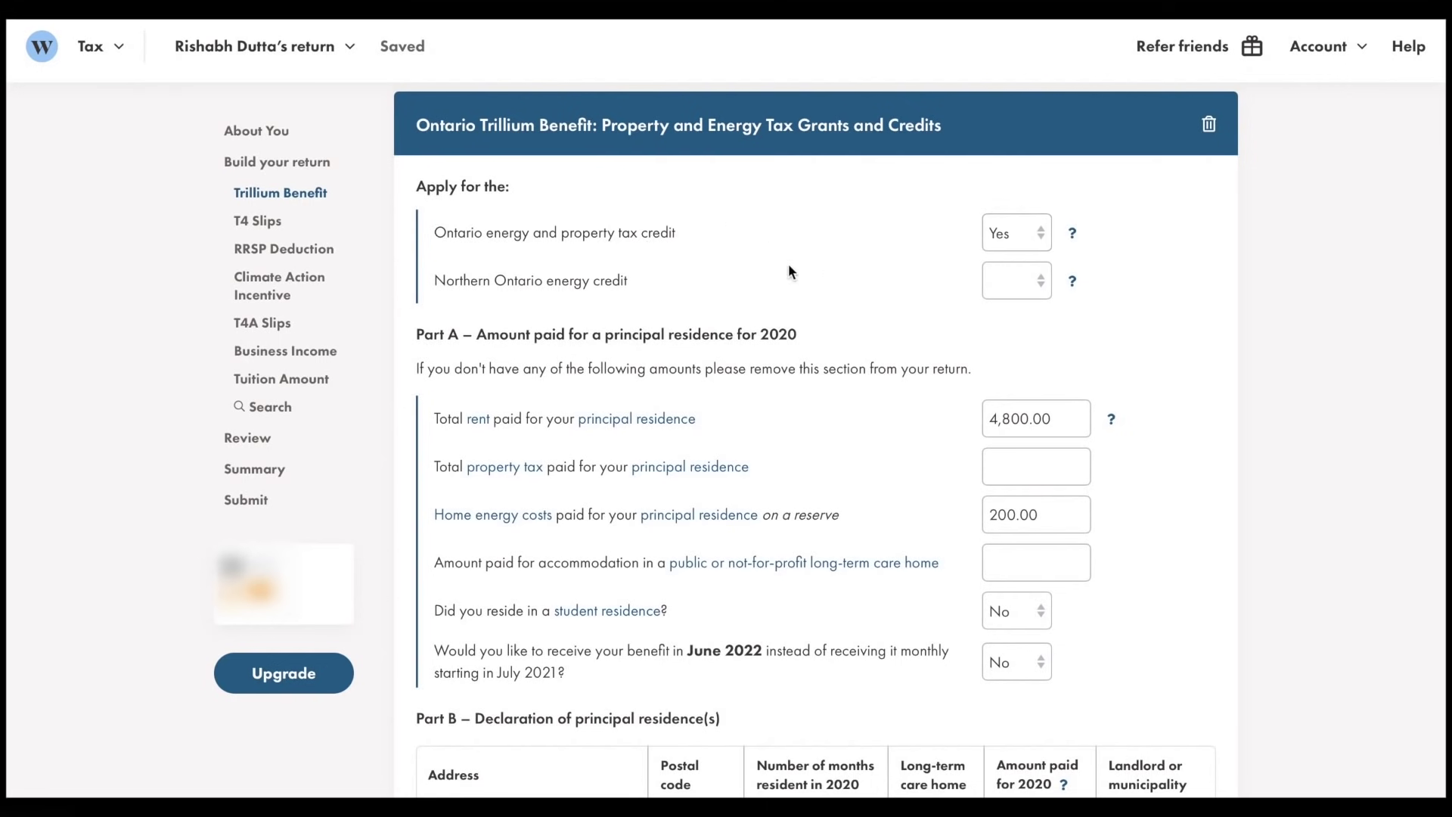
# Answer No to the Northern Ontario energy credit and move to the property tax amount
pyautogui.click(991, 286)
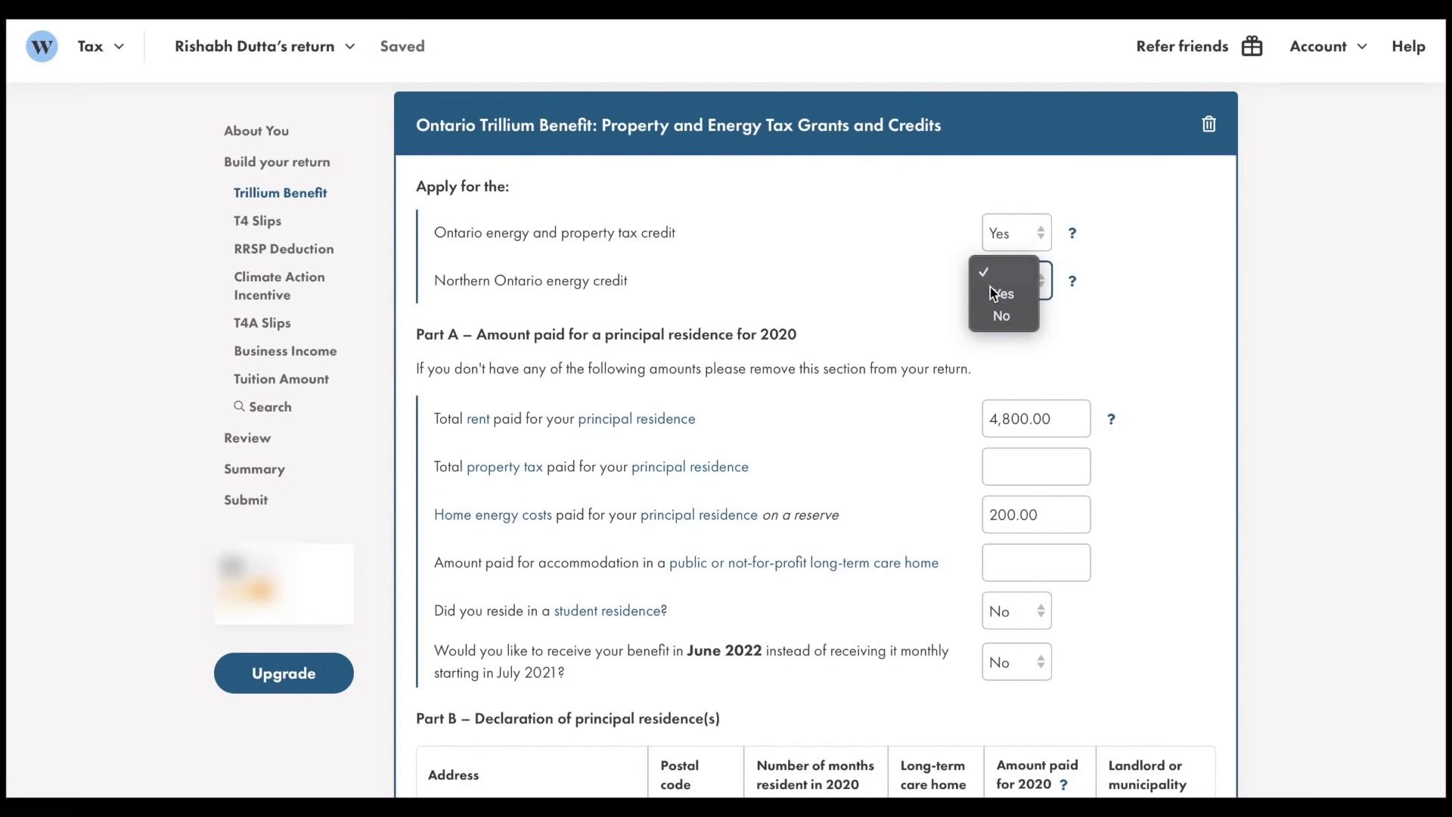
pyautogui.click(1000, 316)
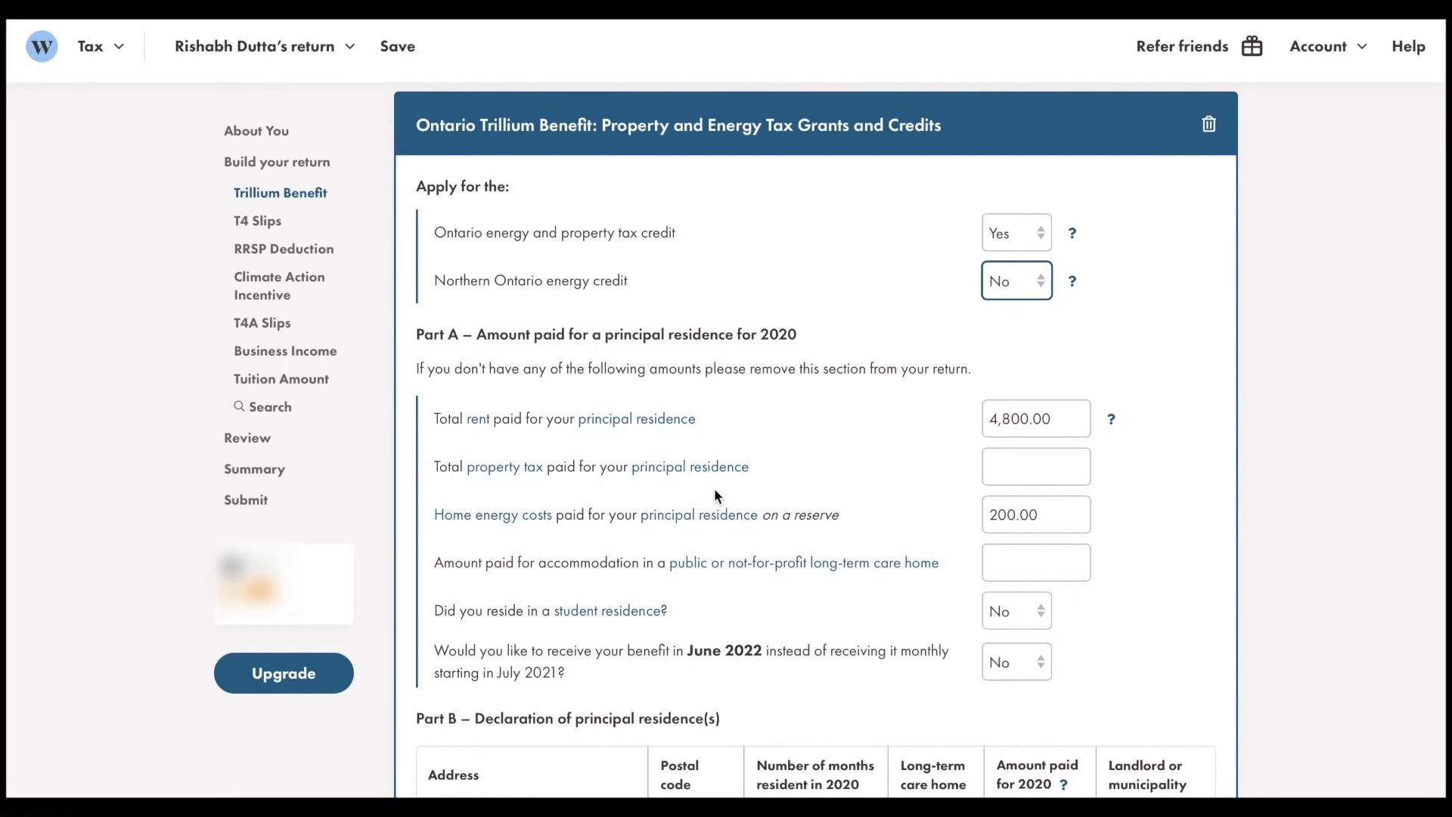
pyautogui.click(1008, 469)
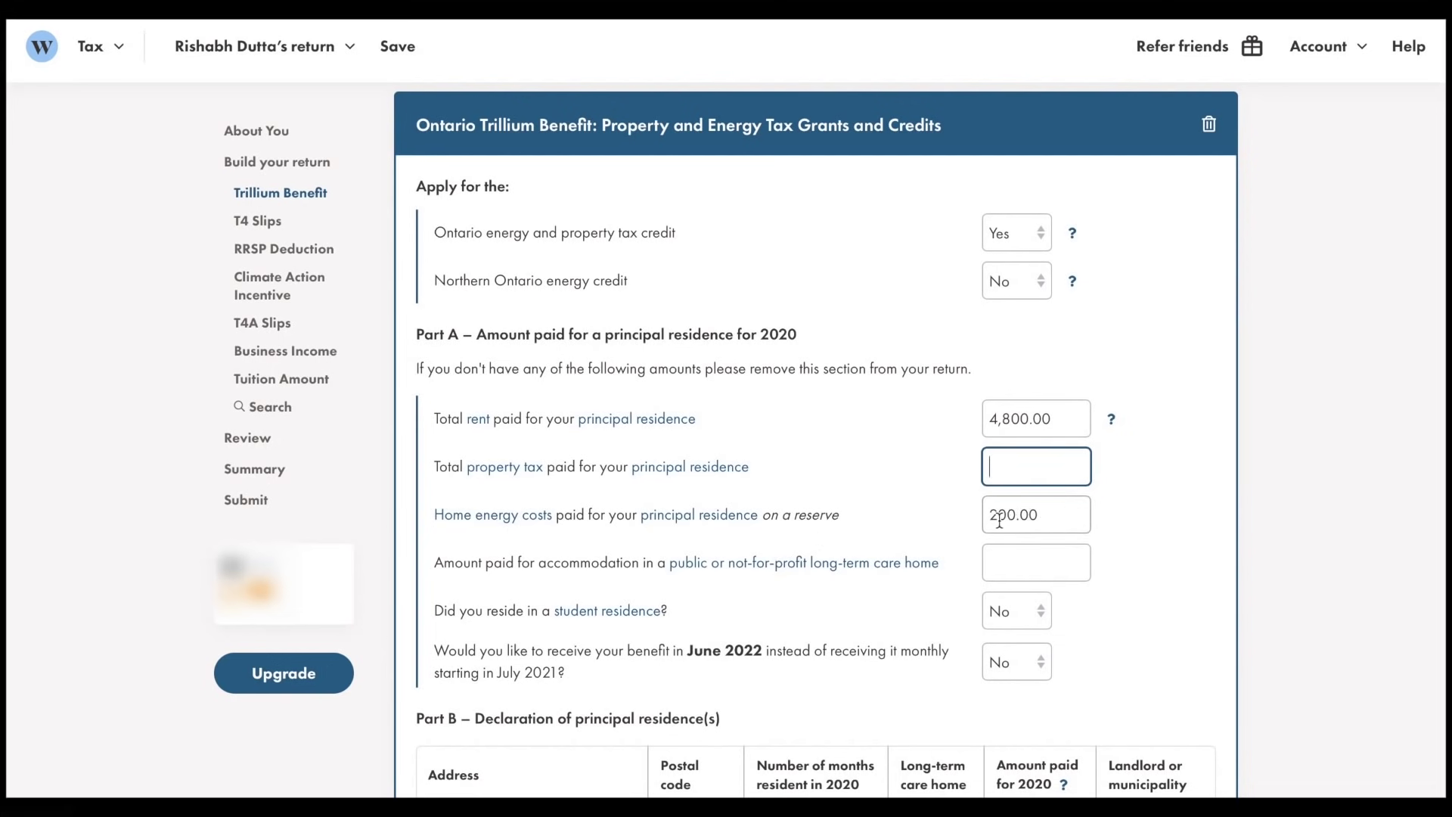
# Go to the home energy costs amount, then scroll down to RRSP Contributions & Deduction
pyautogui.click(1047, 515)
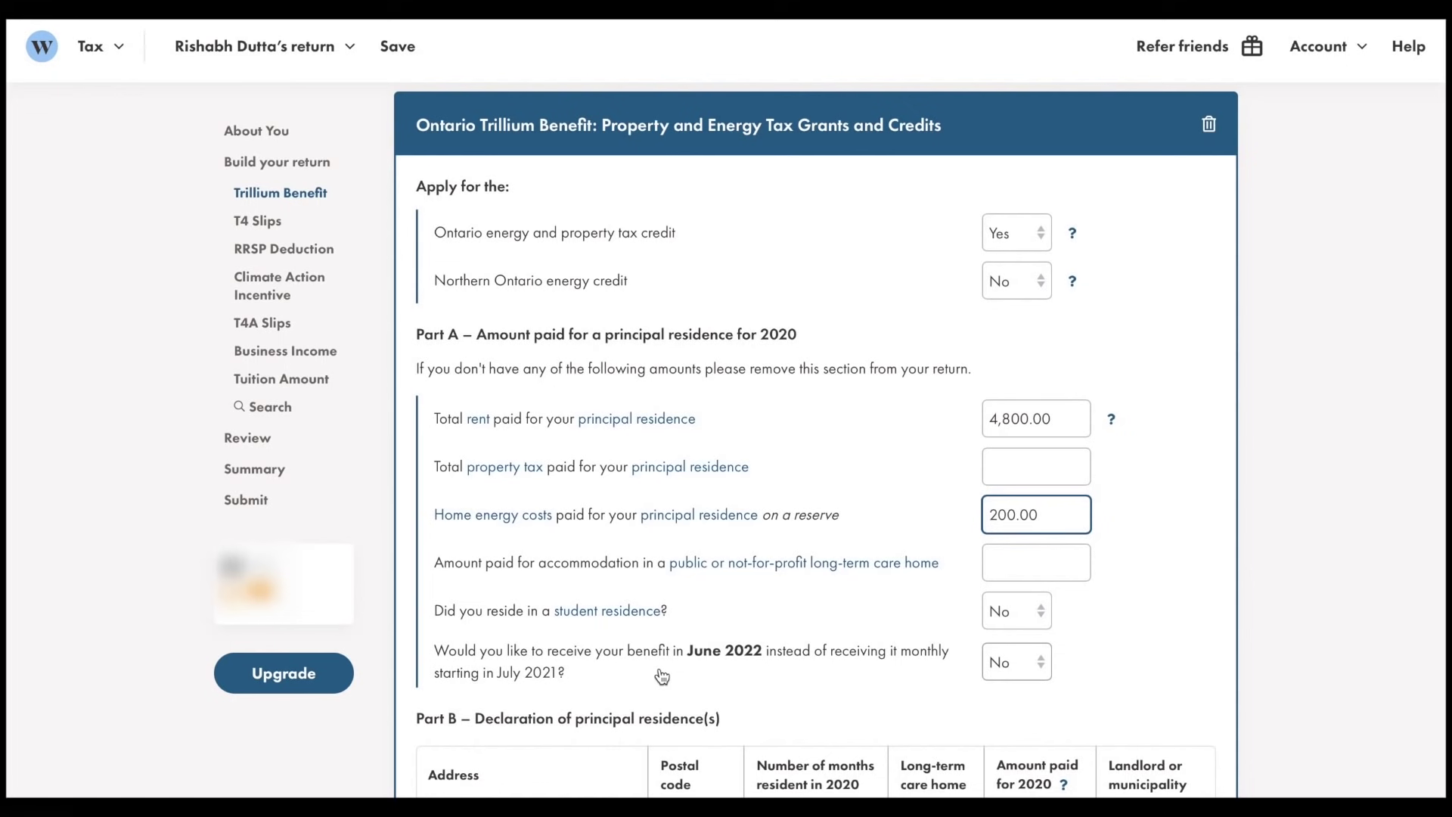
pyautogui.scroll(-10, 661, 676)
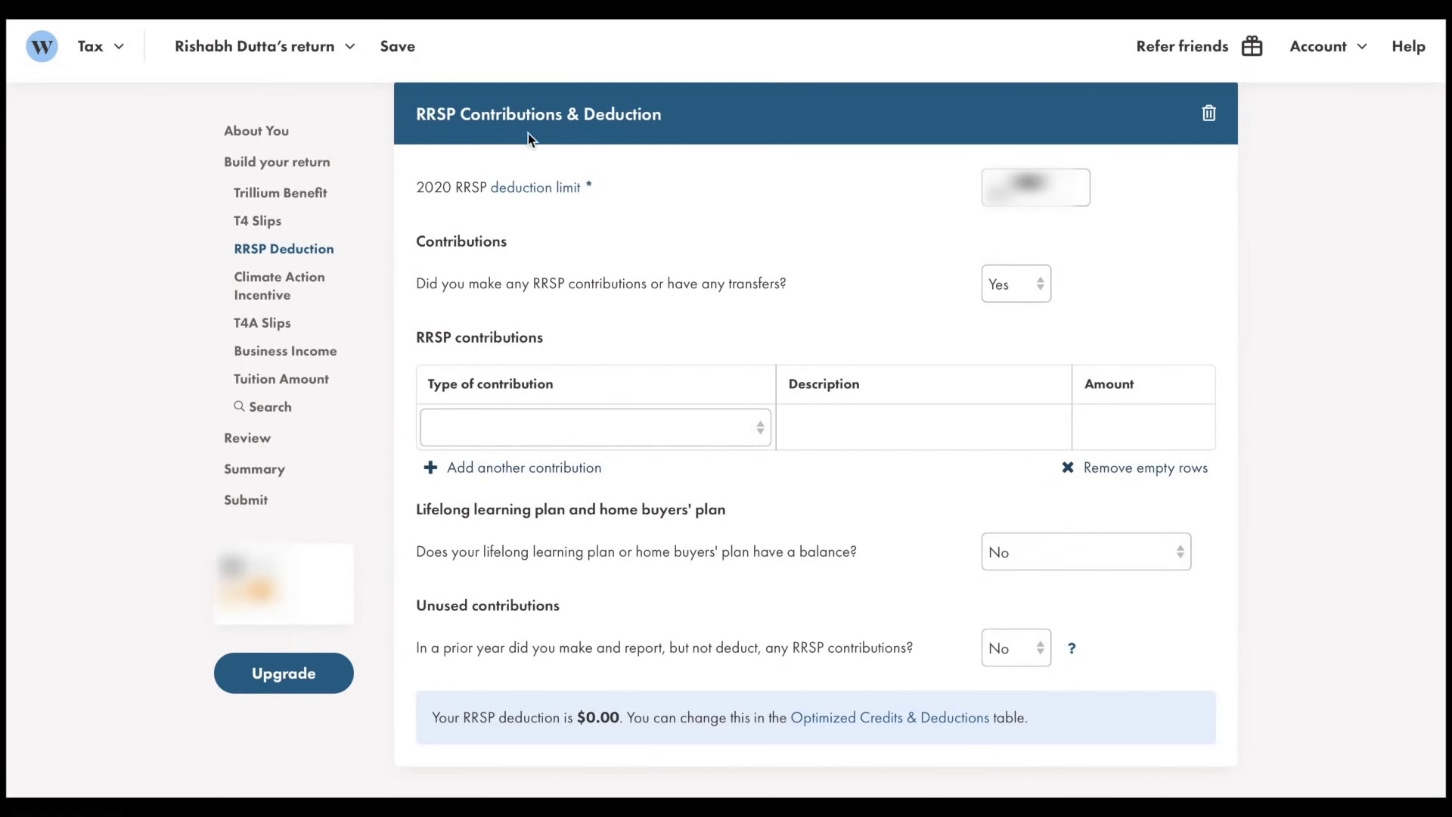
# Review the Climate Action Incentive's 10% rural credit note and continue to the T4A slip
pyautogui.scroll(-3, 827, 362)
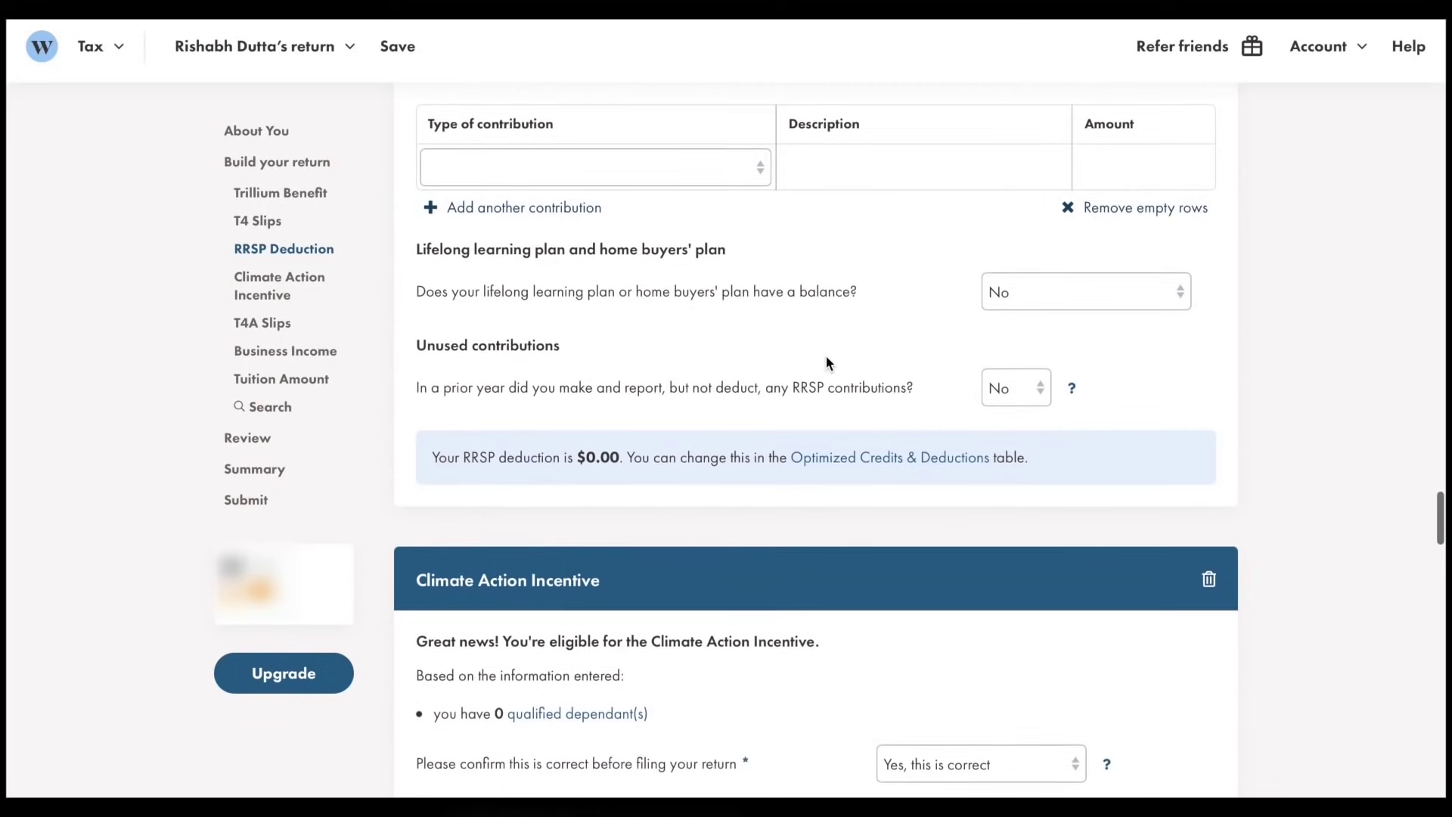
pyautogui.scroll(-5, 826, 359)
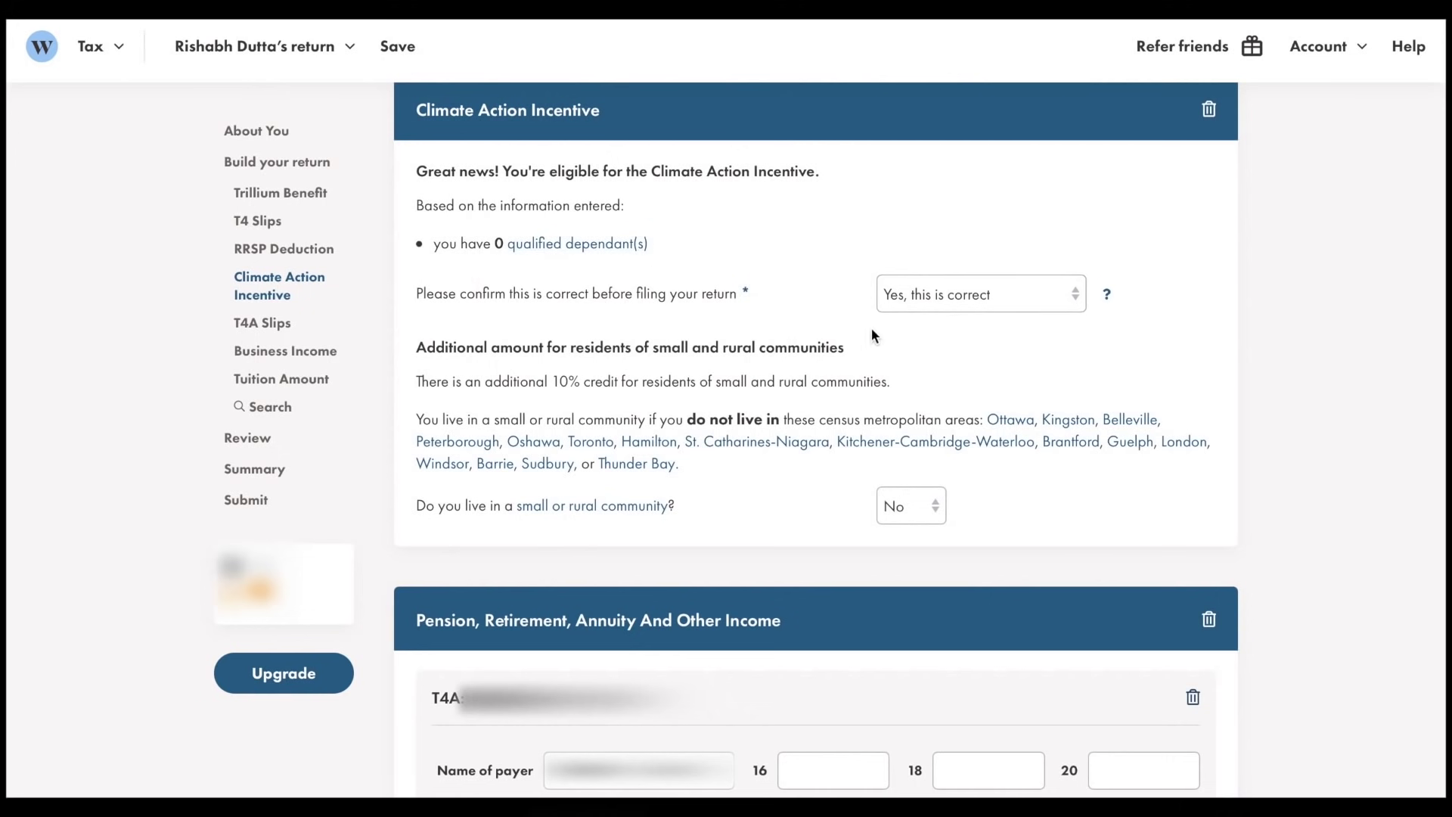
pyautogui.moveTo(520, 383); pyautogui.dragTo(820, 402)
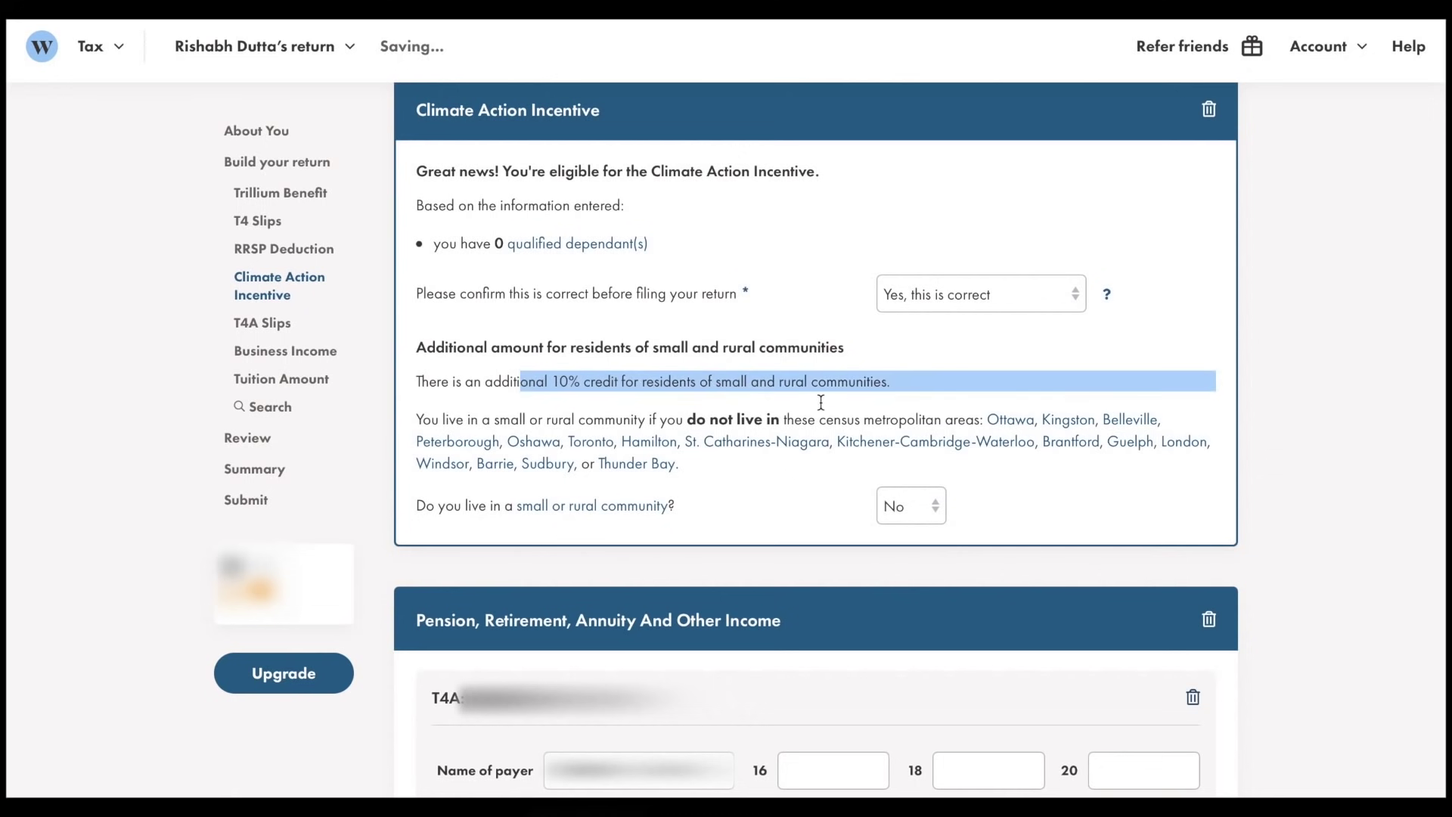
pyautogui.click(761, 360)
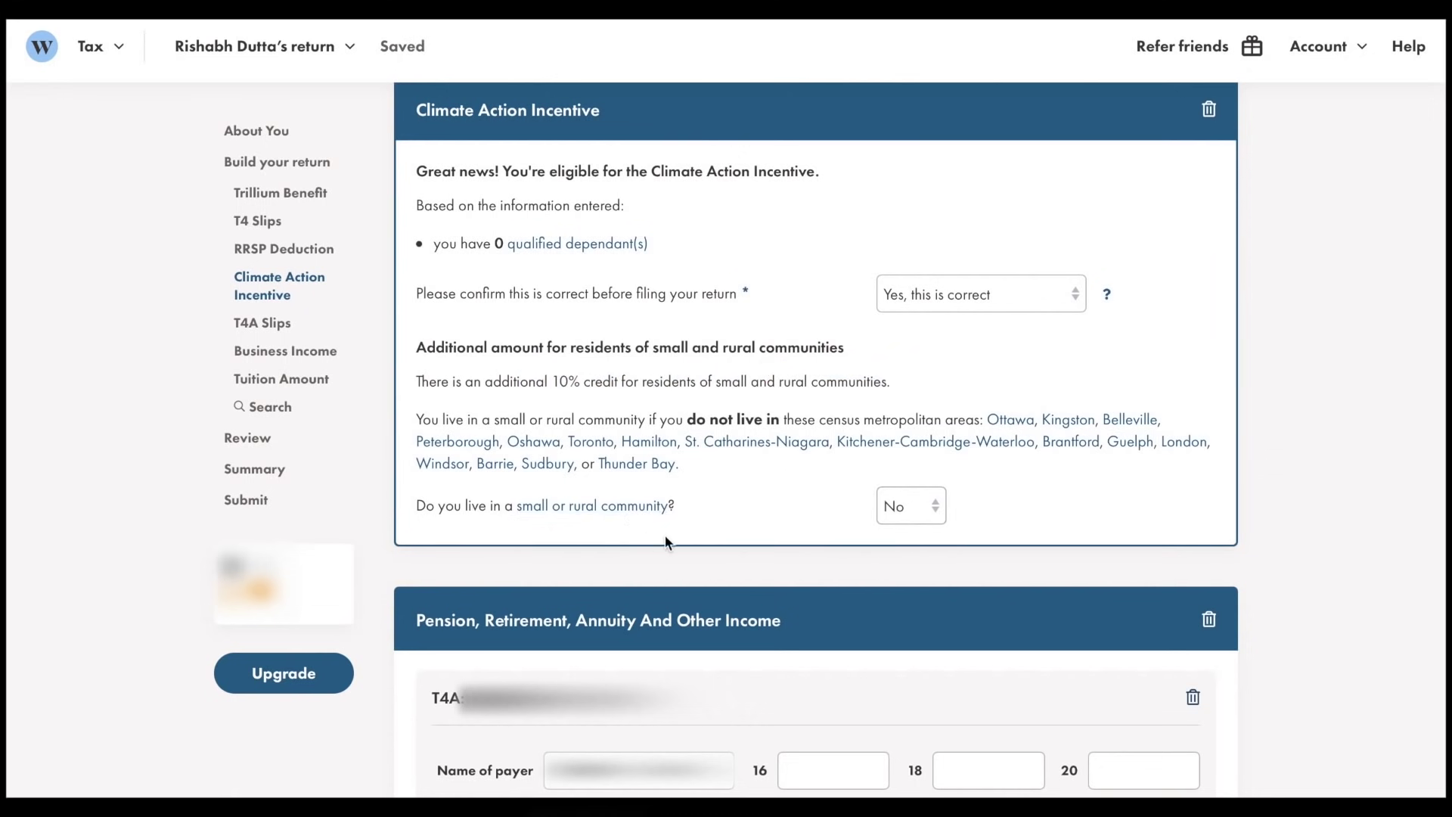
pyautogui.scroll(-6, 891, 525)
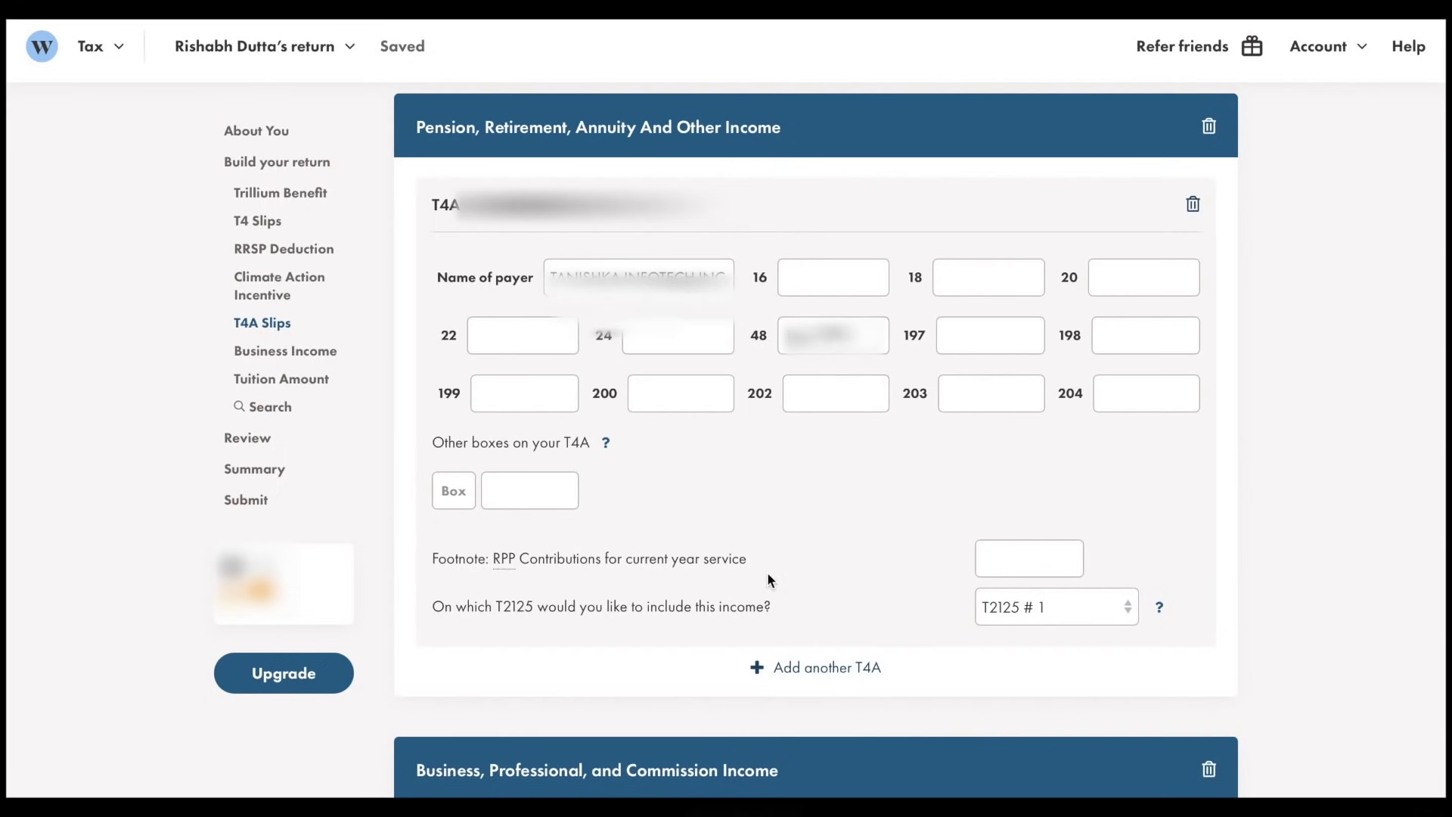
pyautogui.scroll(-4, 767, 572)
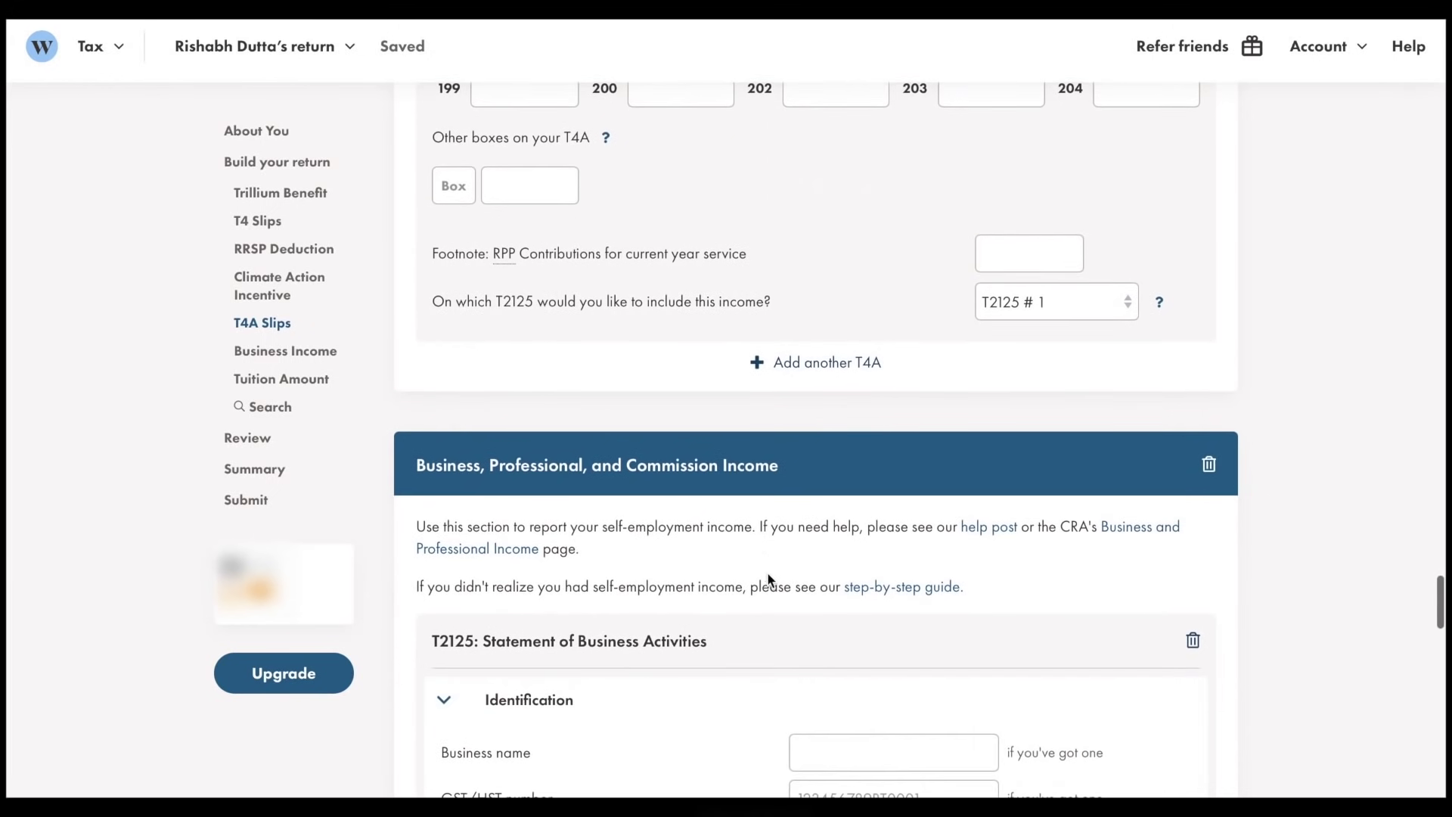
pyautogui.moveTo(430, 301); pyautogui.dragTo(511, 305)
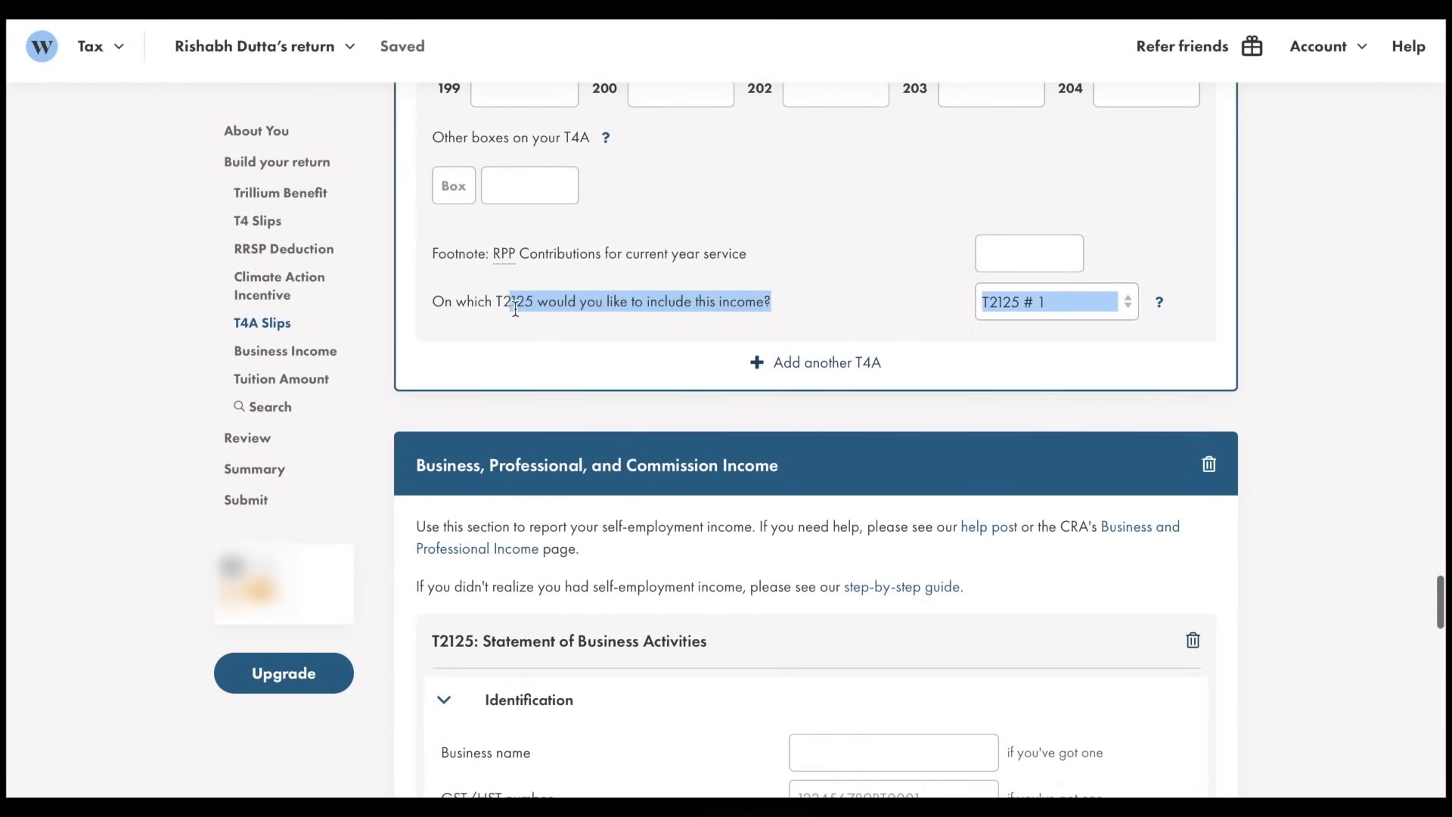
pyautogui.click(613, 312)
pyautogui.tripleClick(612, 312)
pyautogui.click(436, 301)
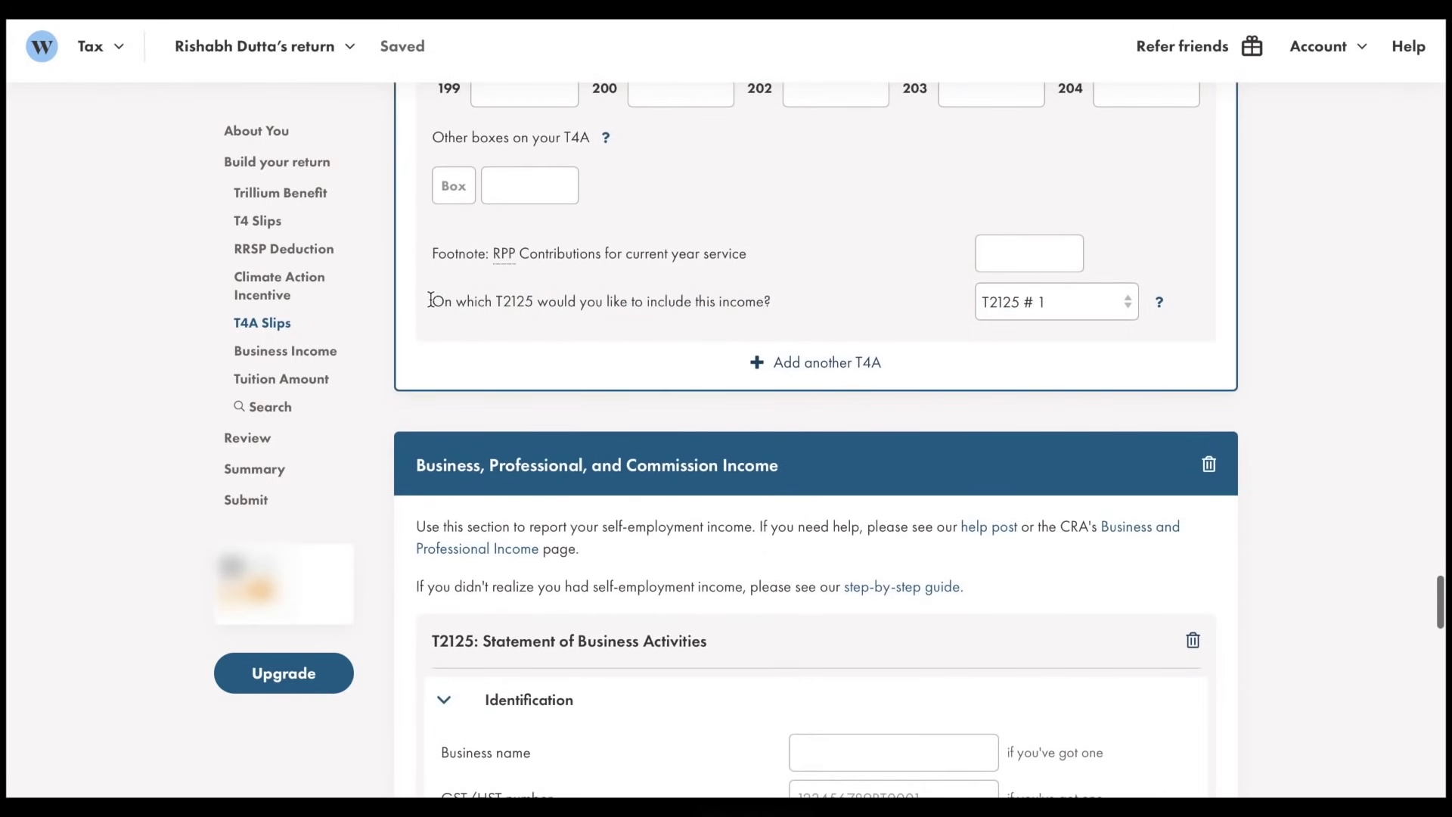
pyautogui.tripleClick(435, 299)
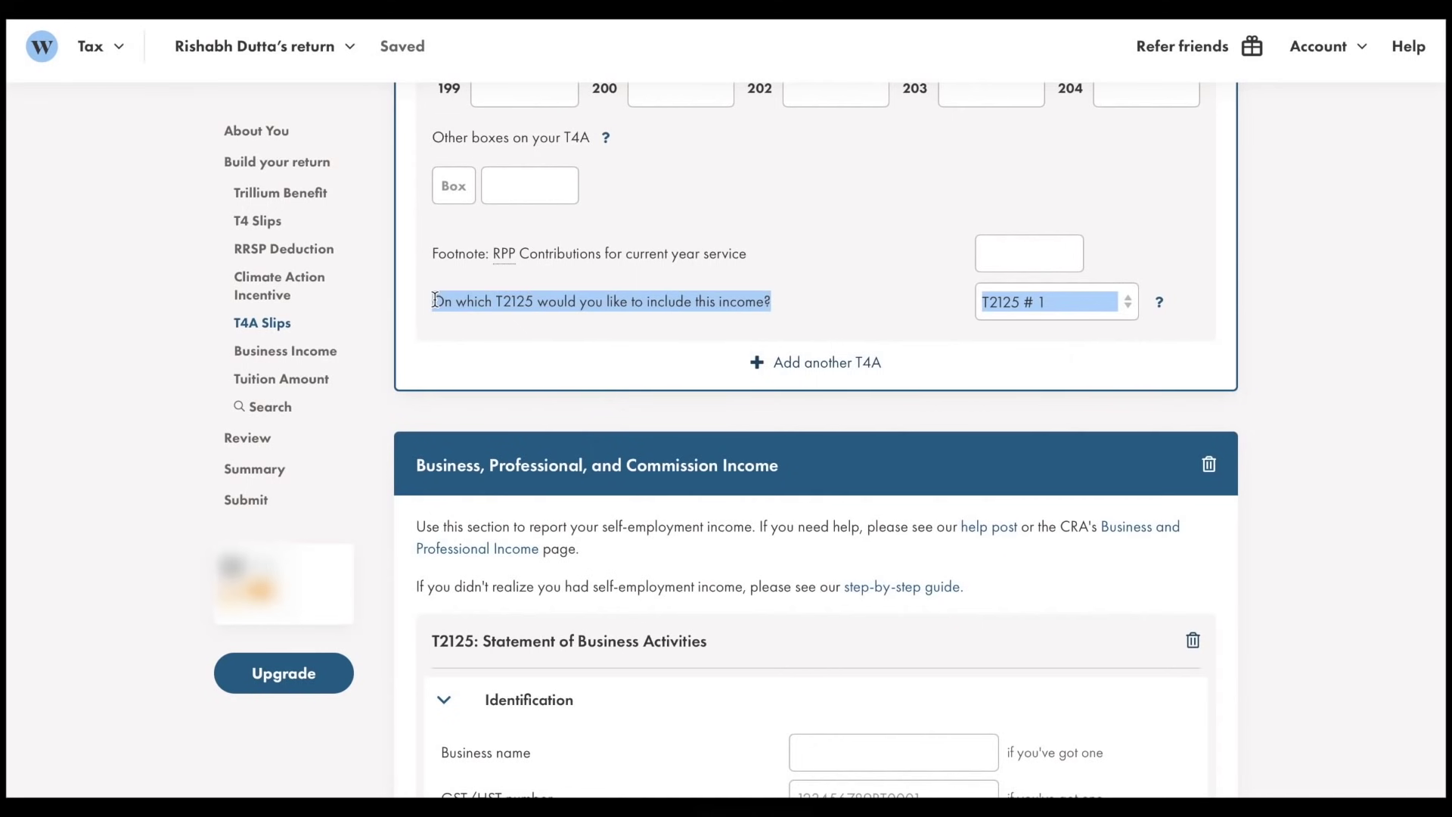
pyautogui.click(393, 347)
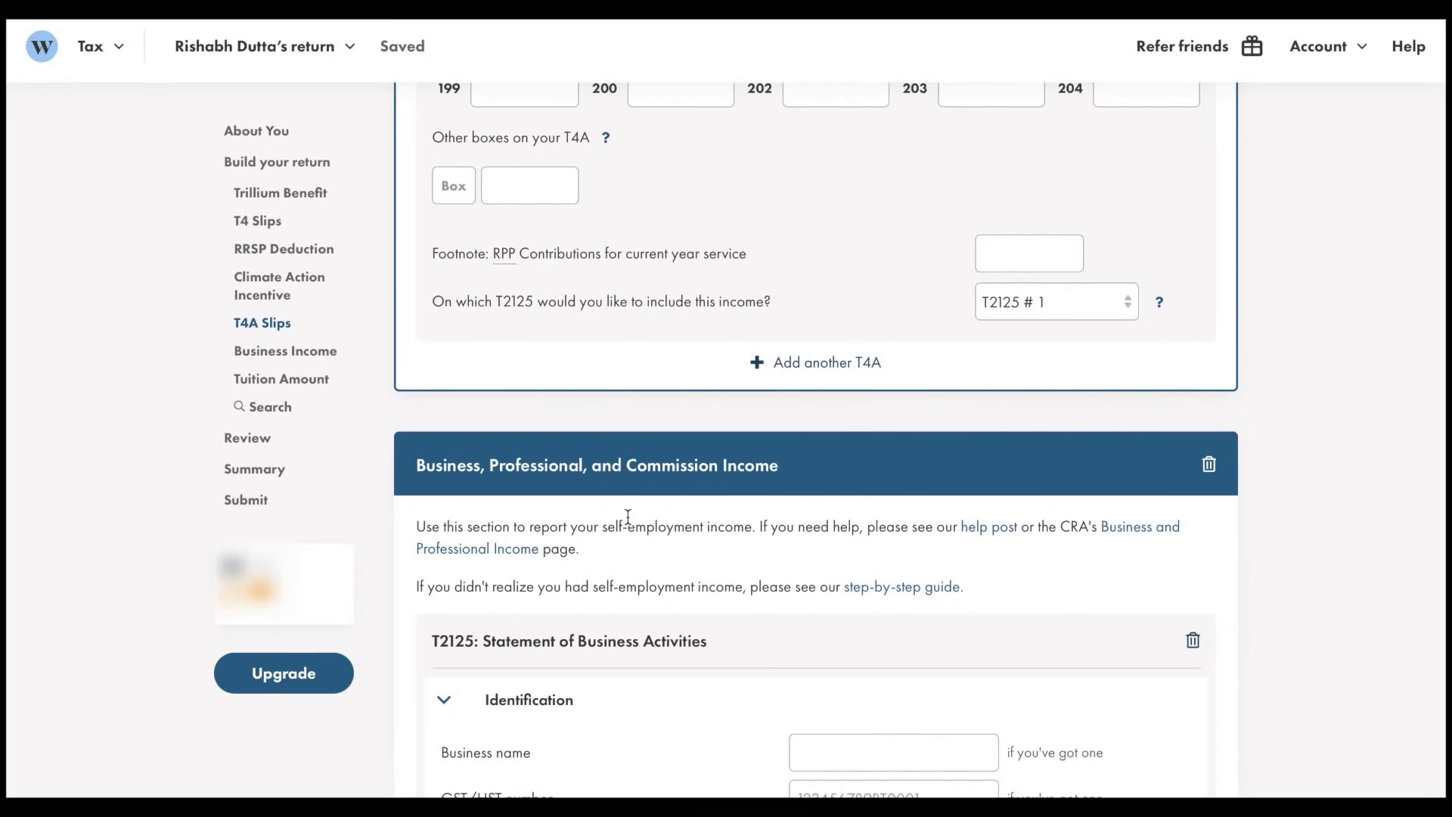
pyautogui.scroll(-5, 628, 517)
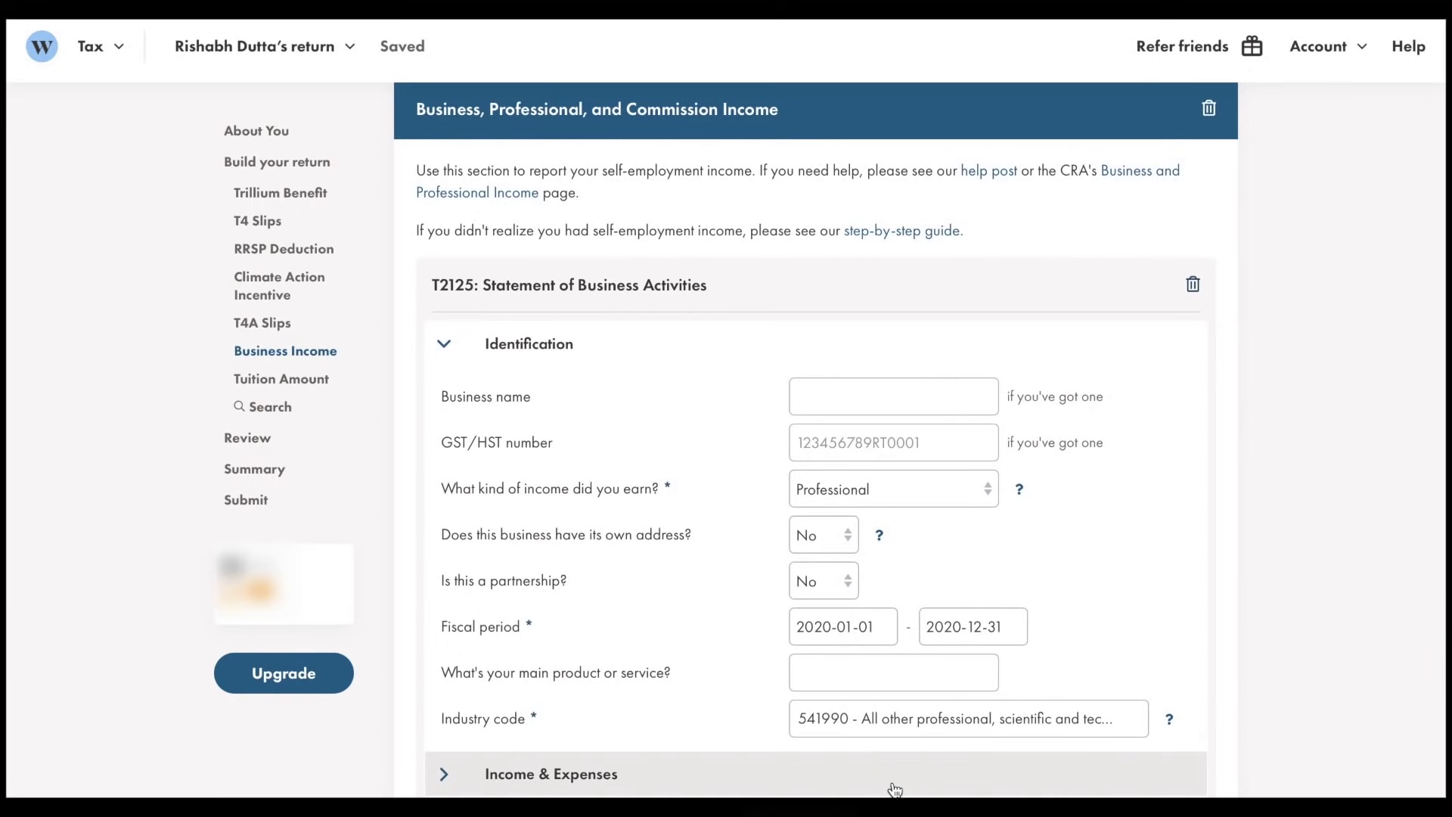
pyautogui.scroll(-8, 895, 790)
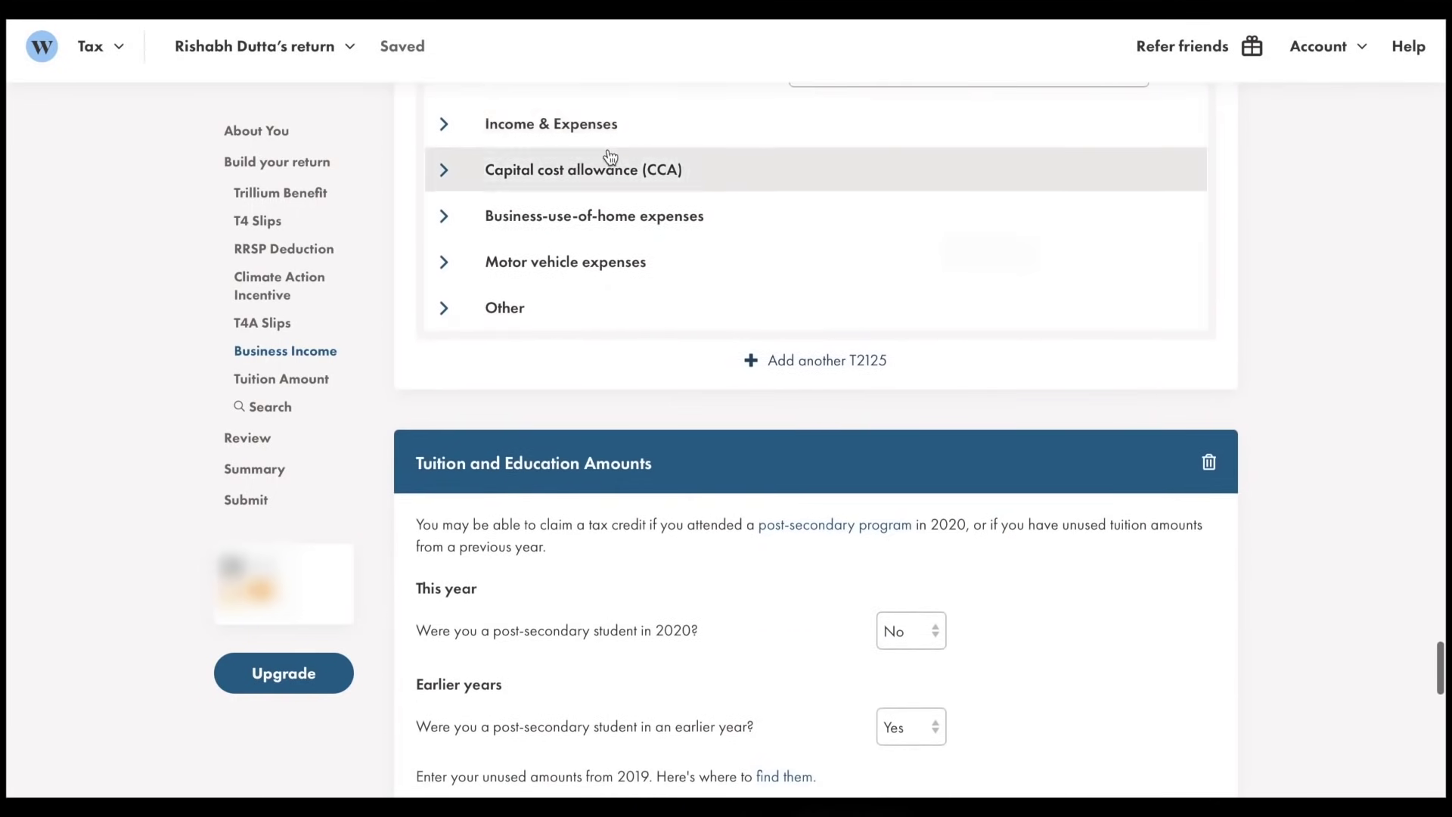
pyautogui.click(610, 131)
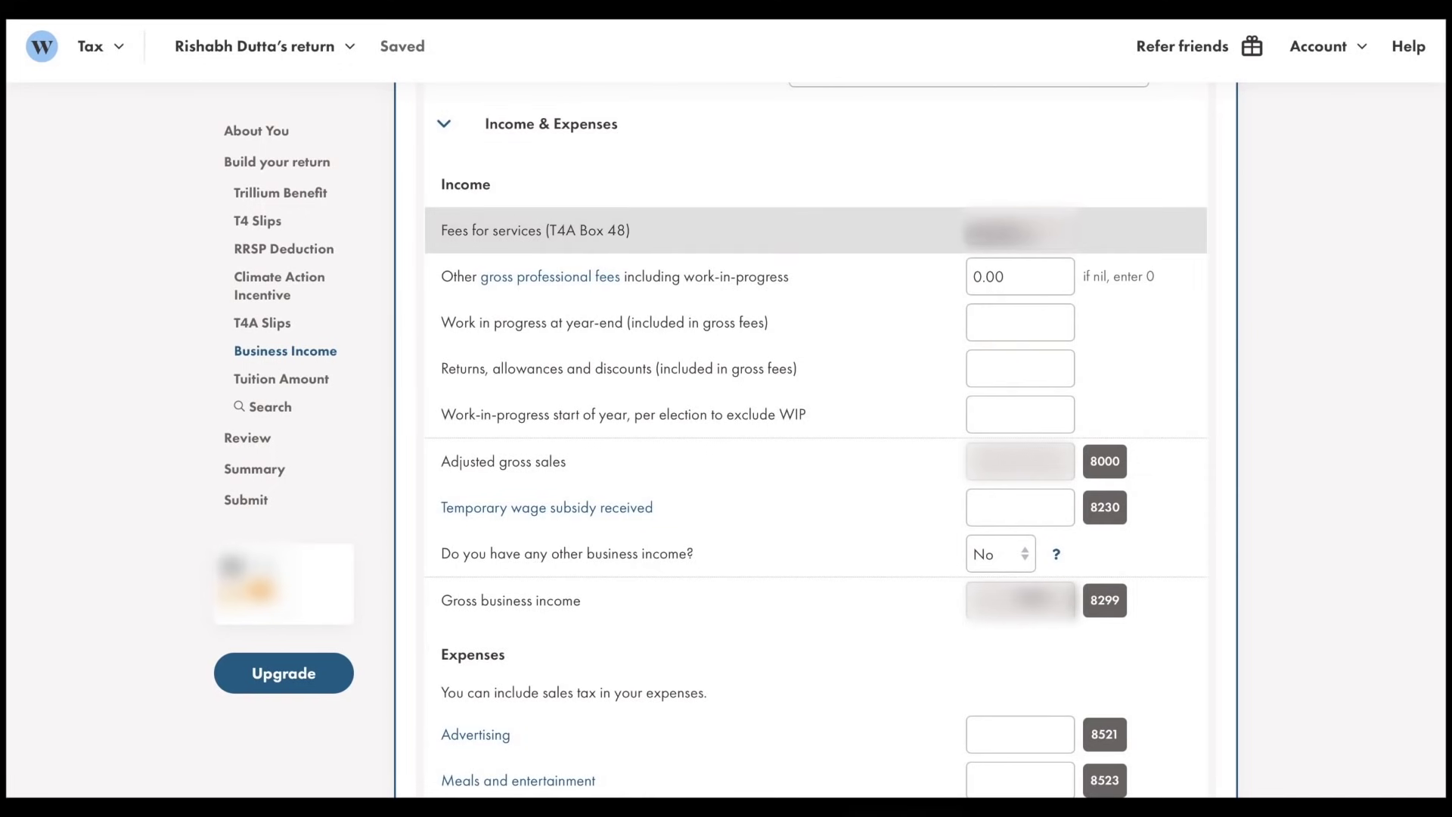
pyautogui.scroll(-1, 1087, 499)
pyautogui.scroll(-6, 1087, 498)
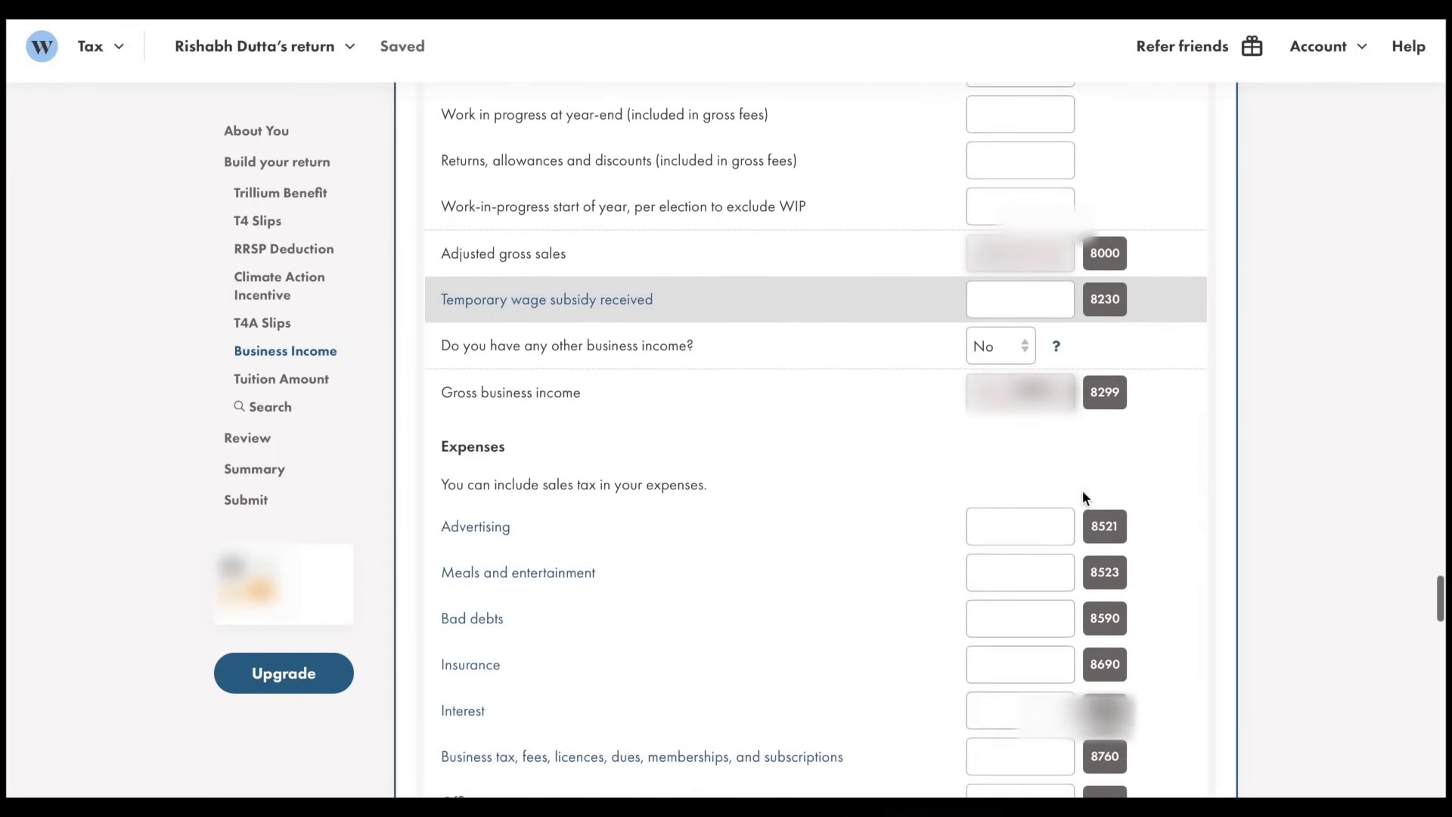
pyautogui.scroll(-7, 1087, 497)
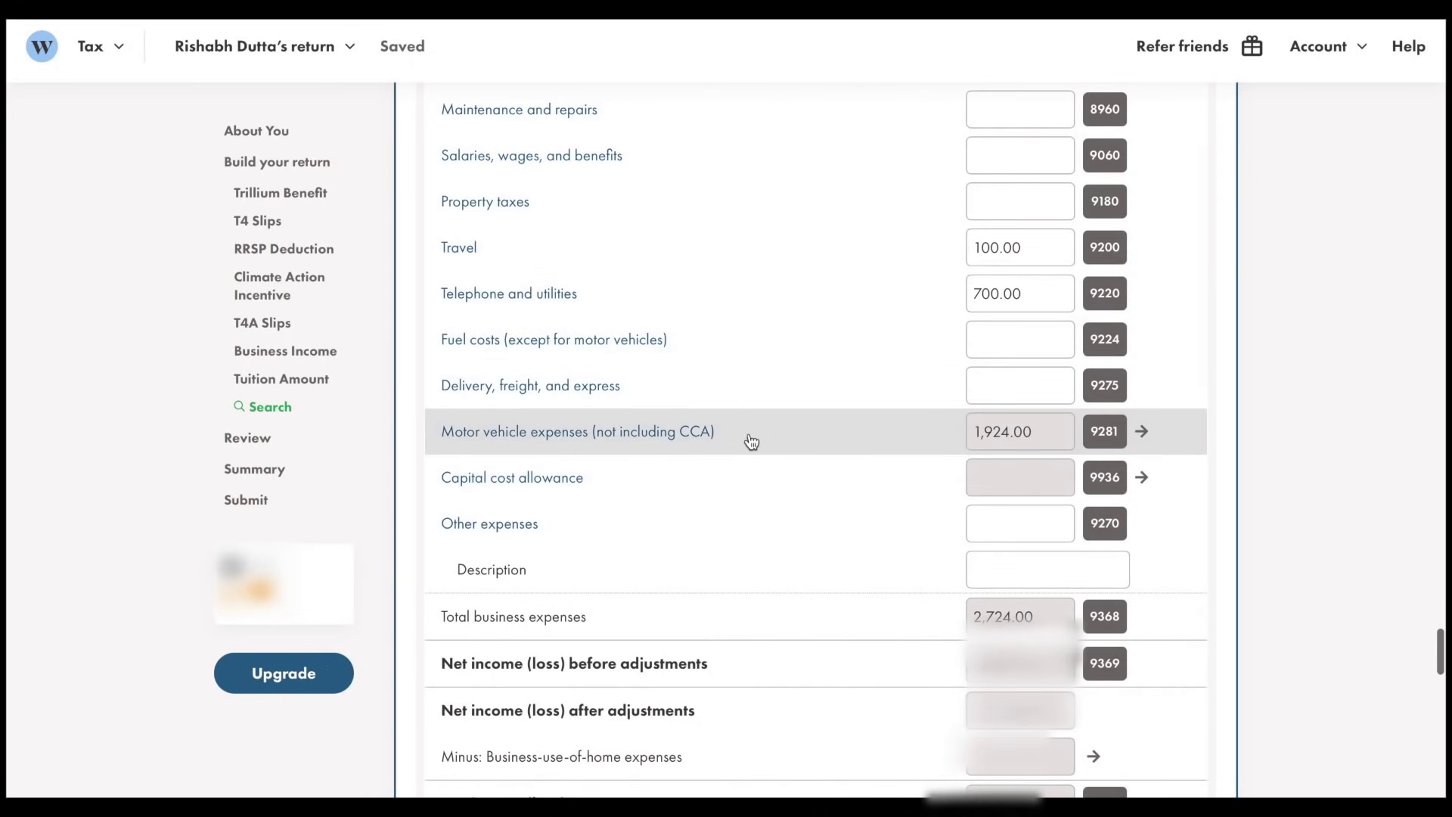
pyautogui.scroll(-2, 802, 444)
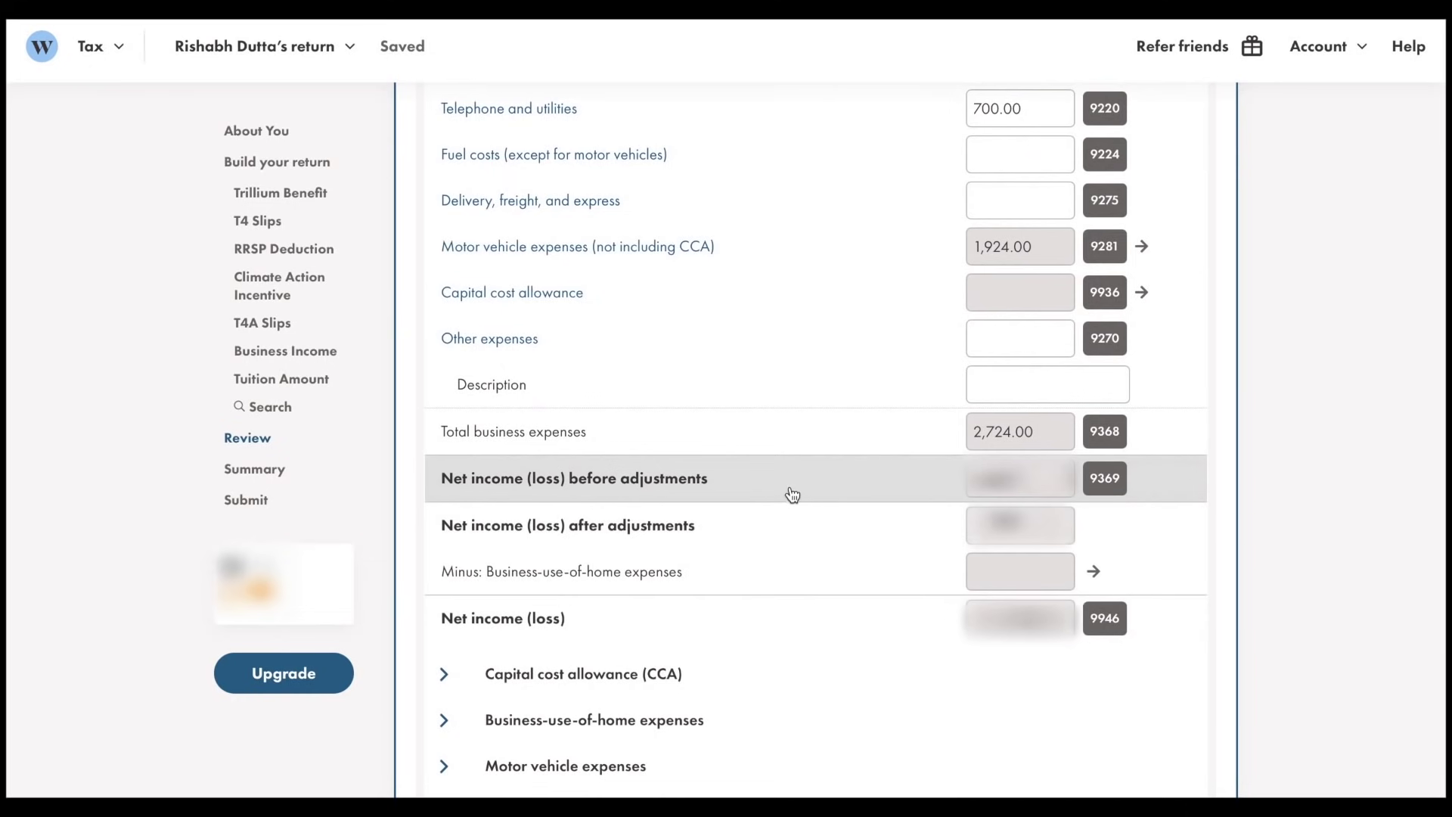
pyautogui.scroll(-2, 778, 606)
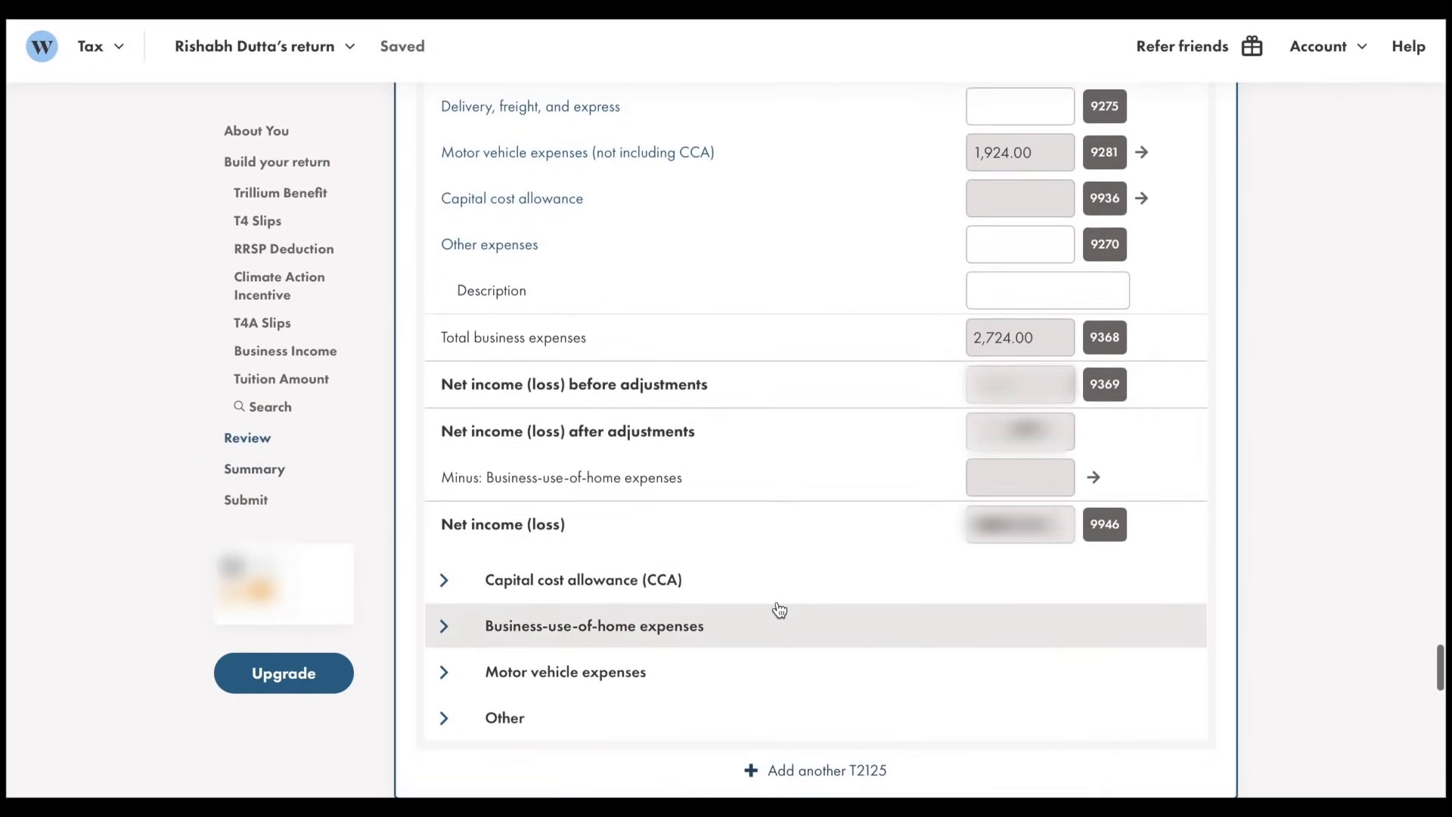
pyautogui.scroll(1, 779, 606)
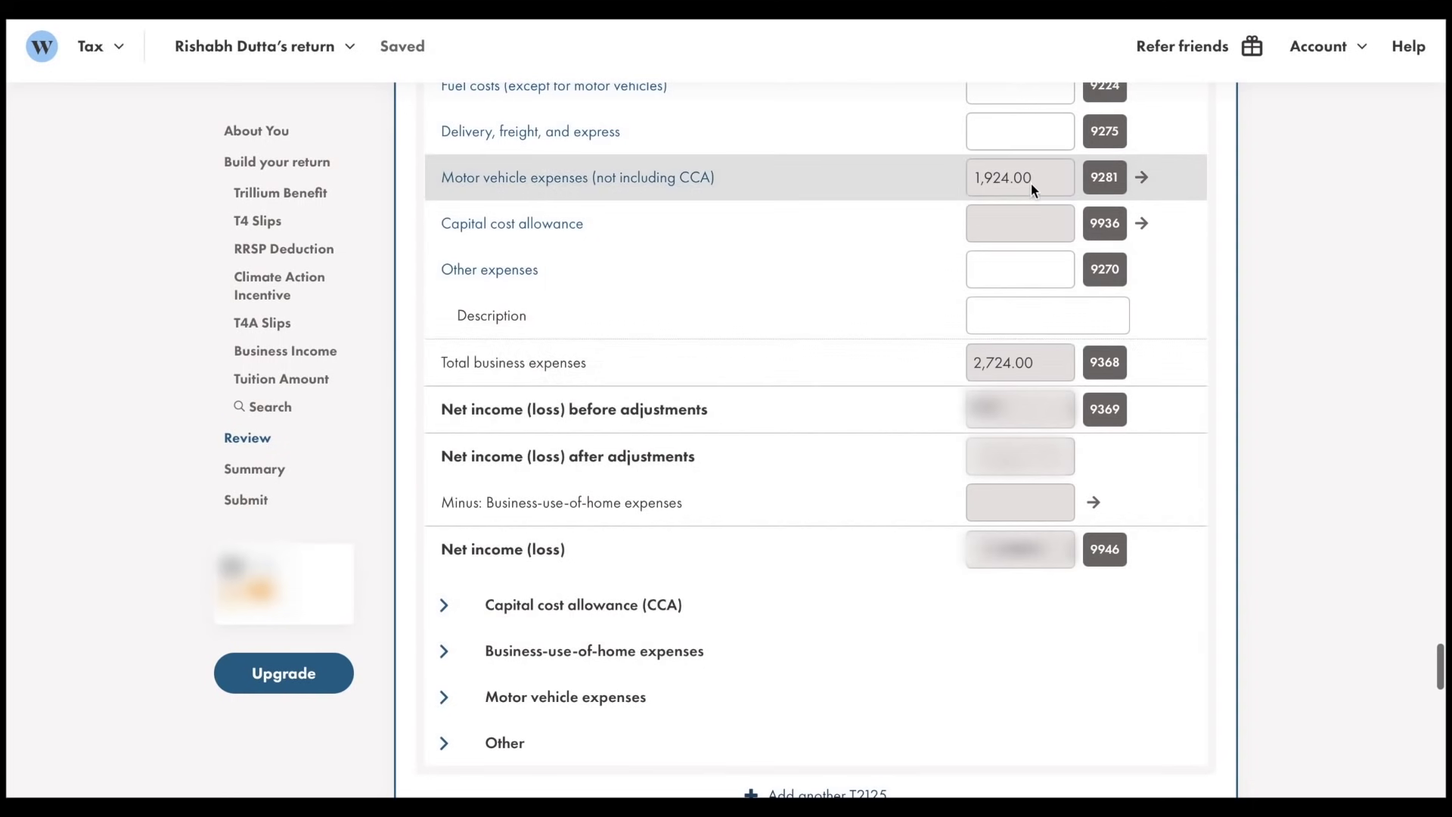
pyautogui.scroll(-6, 697, 750)
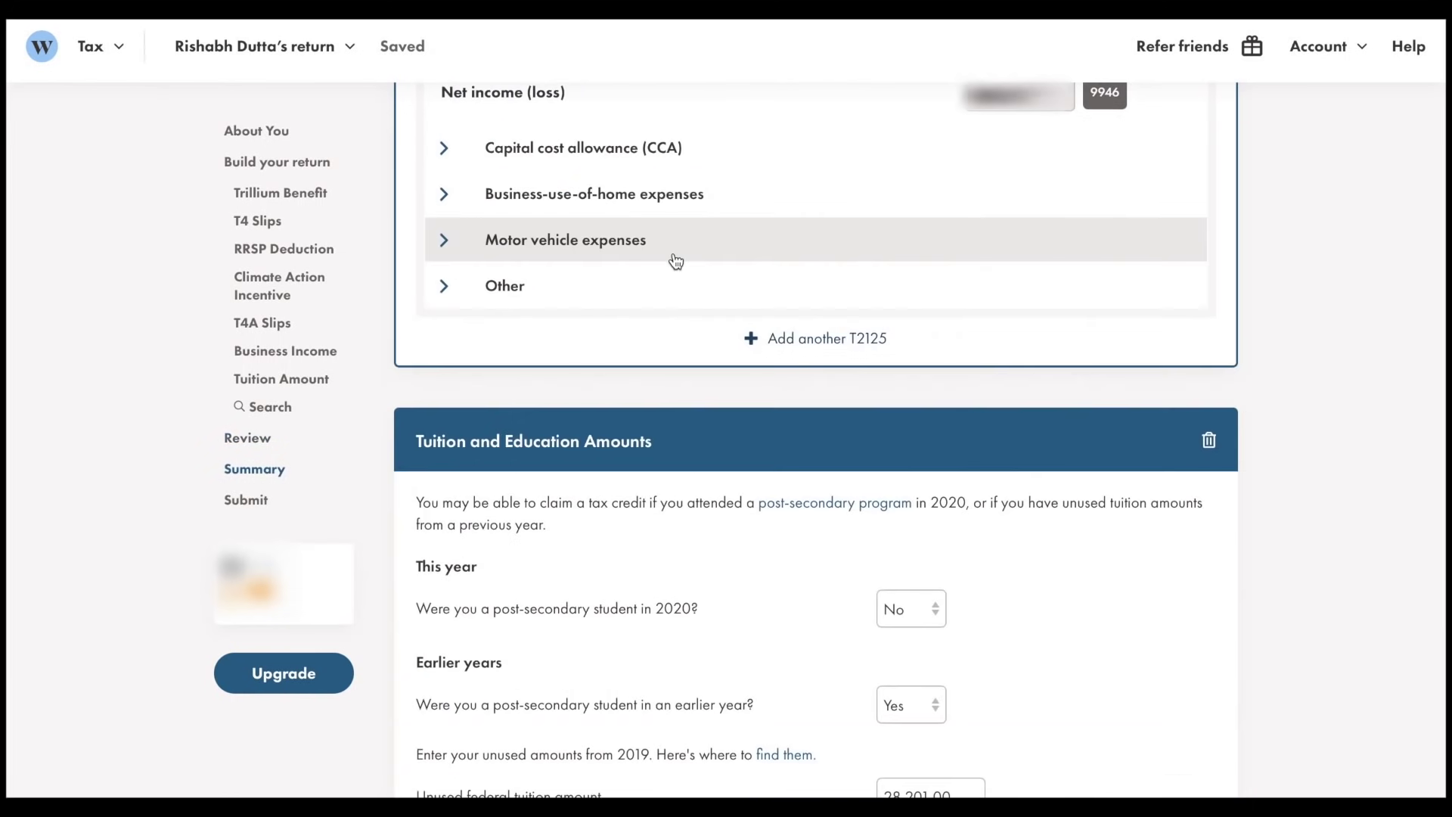
# Expand motor vehicle expenses, keep item-by-item calculation for the Ford Fusion, and review its fields
pyautogui.click(675, 260)
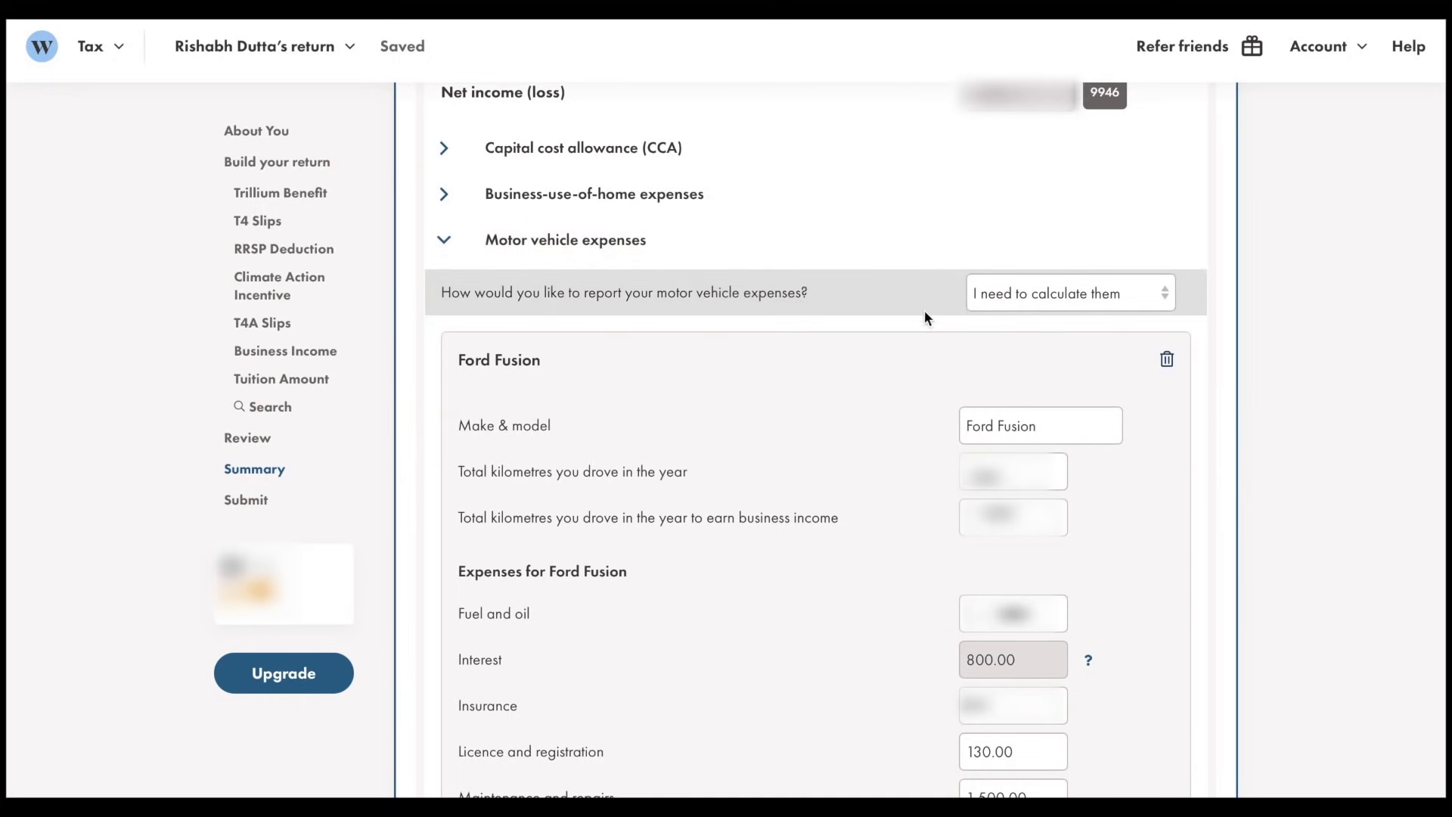
pyautogui.scroll(-3, 940, 385)
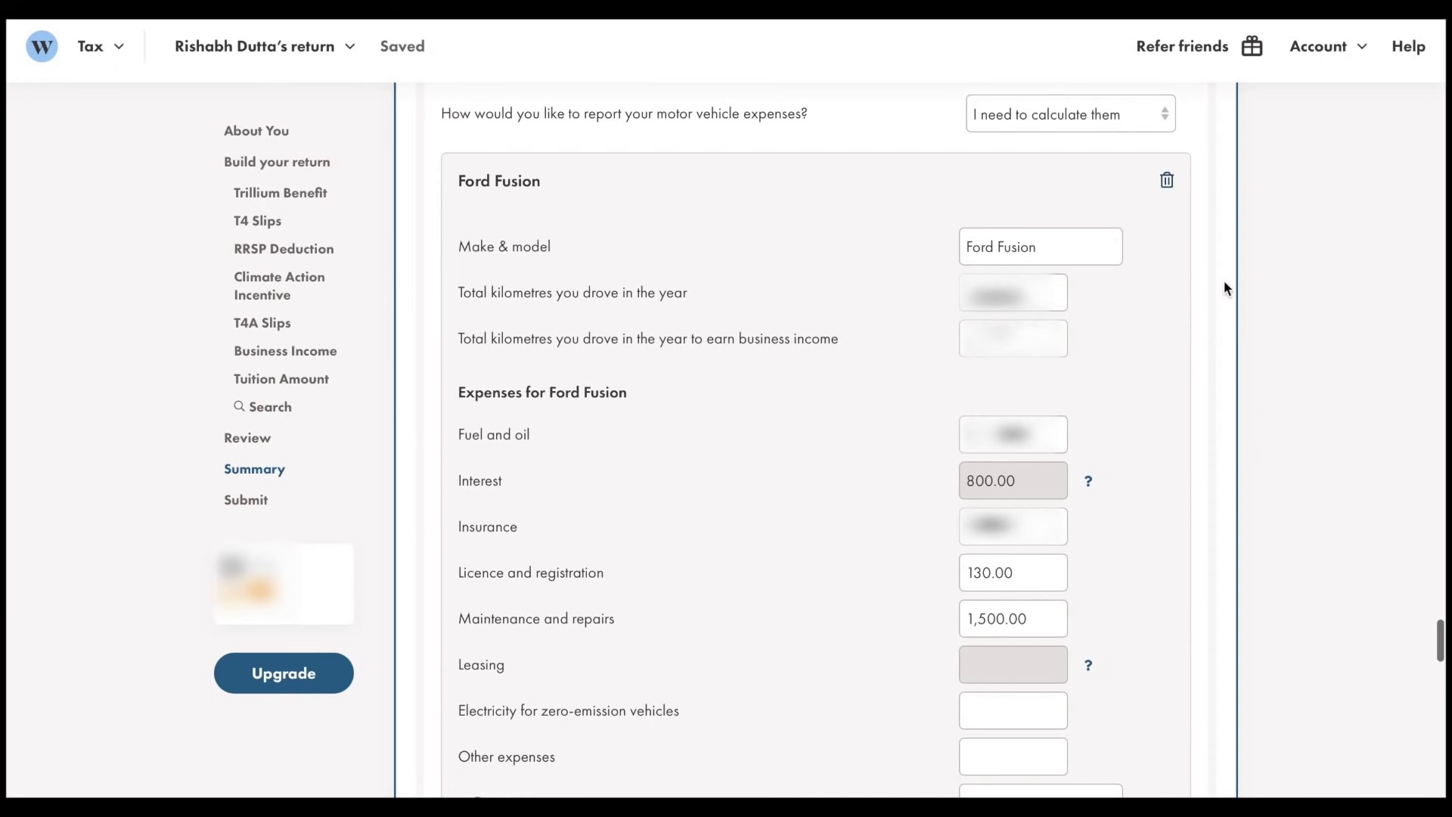
pyautogui.click(1147, 115)
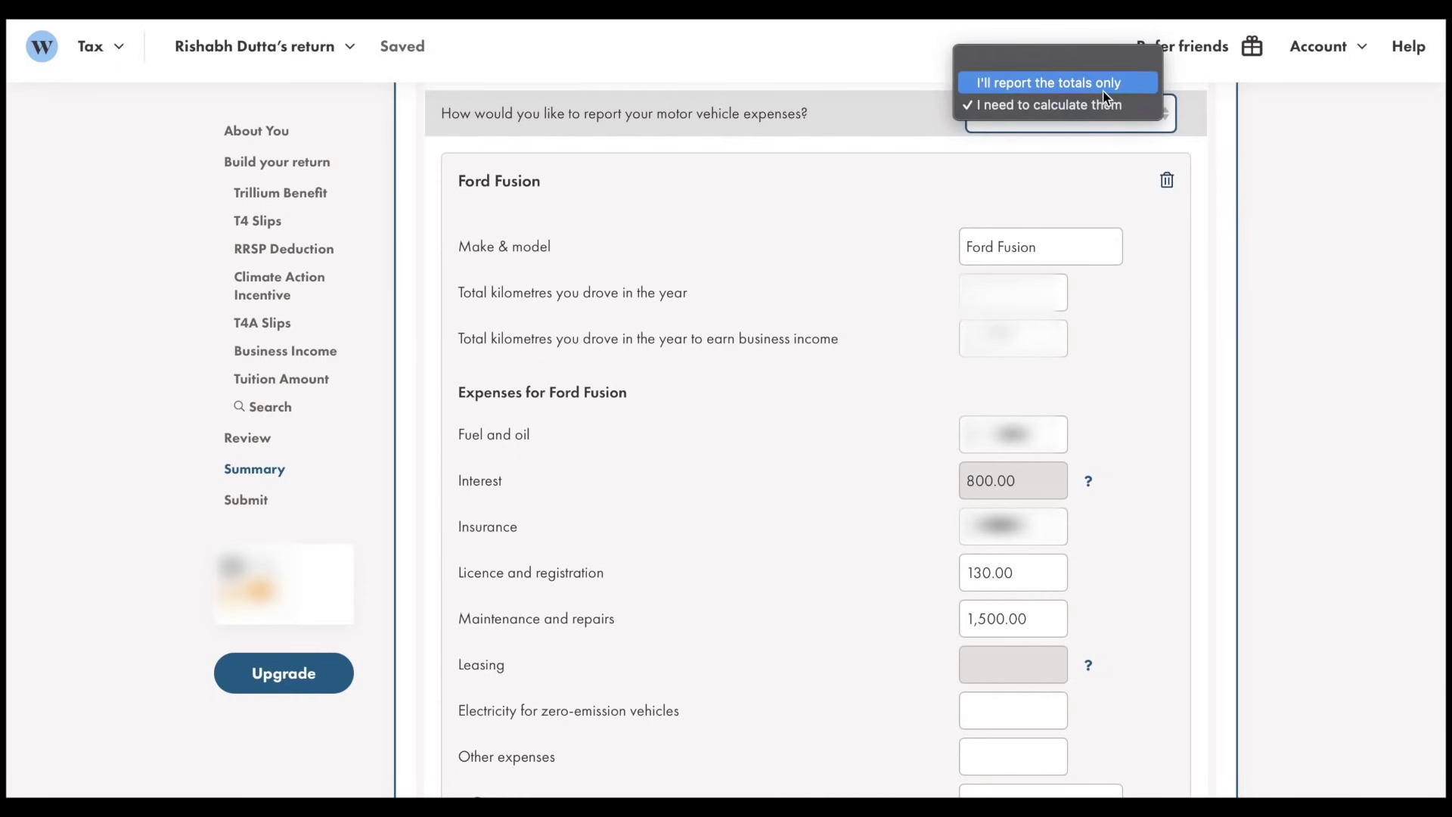
pyautogui.click(1089, 105)
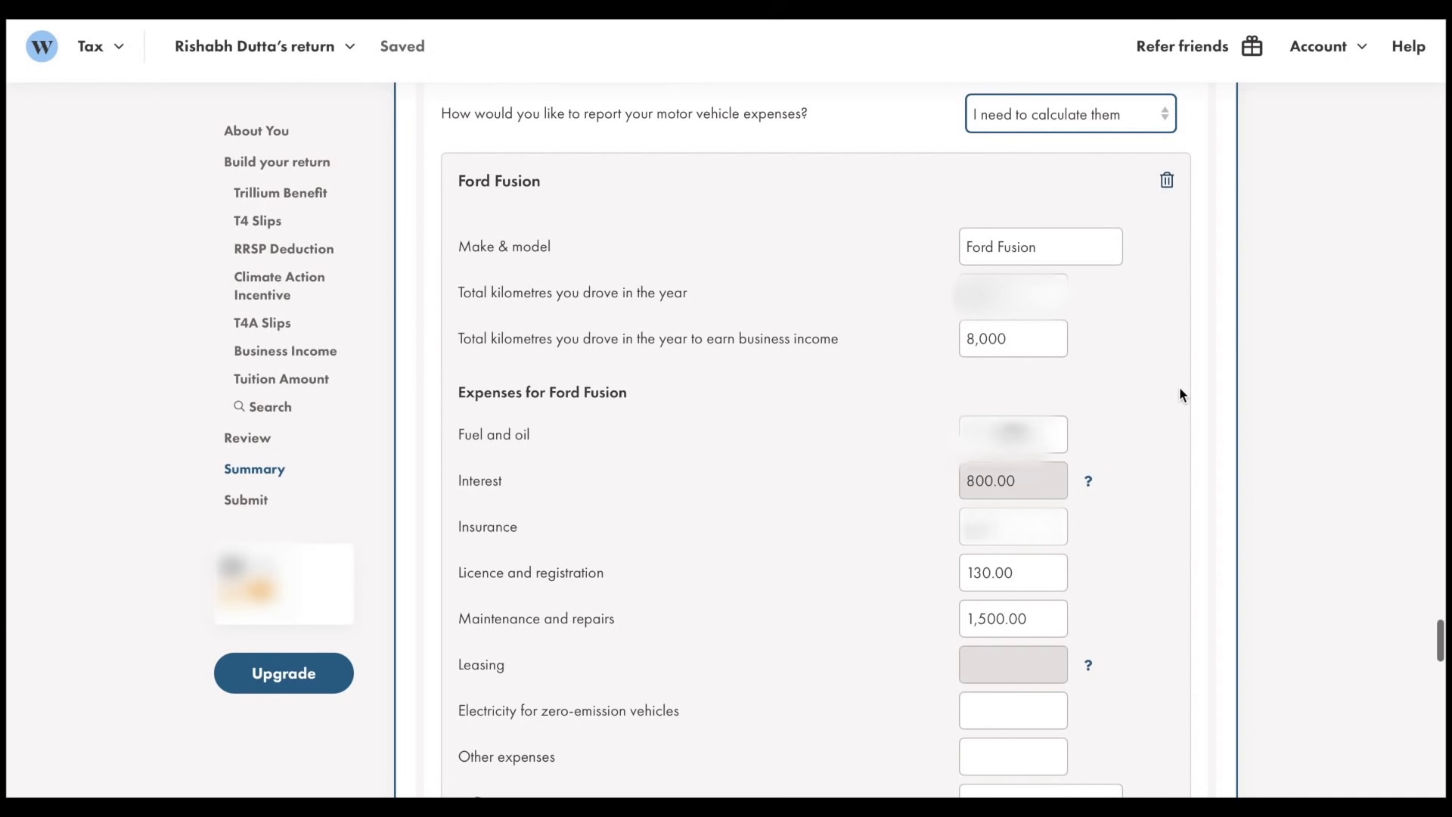
pyautogui.scroll(-1, 1180, 390)
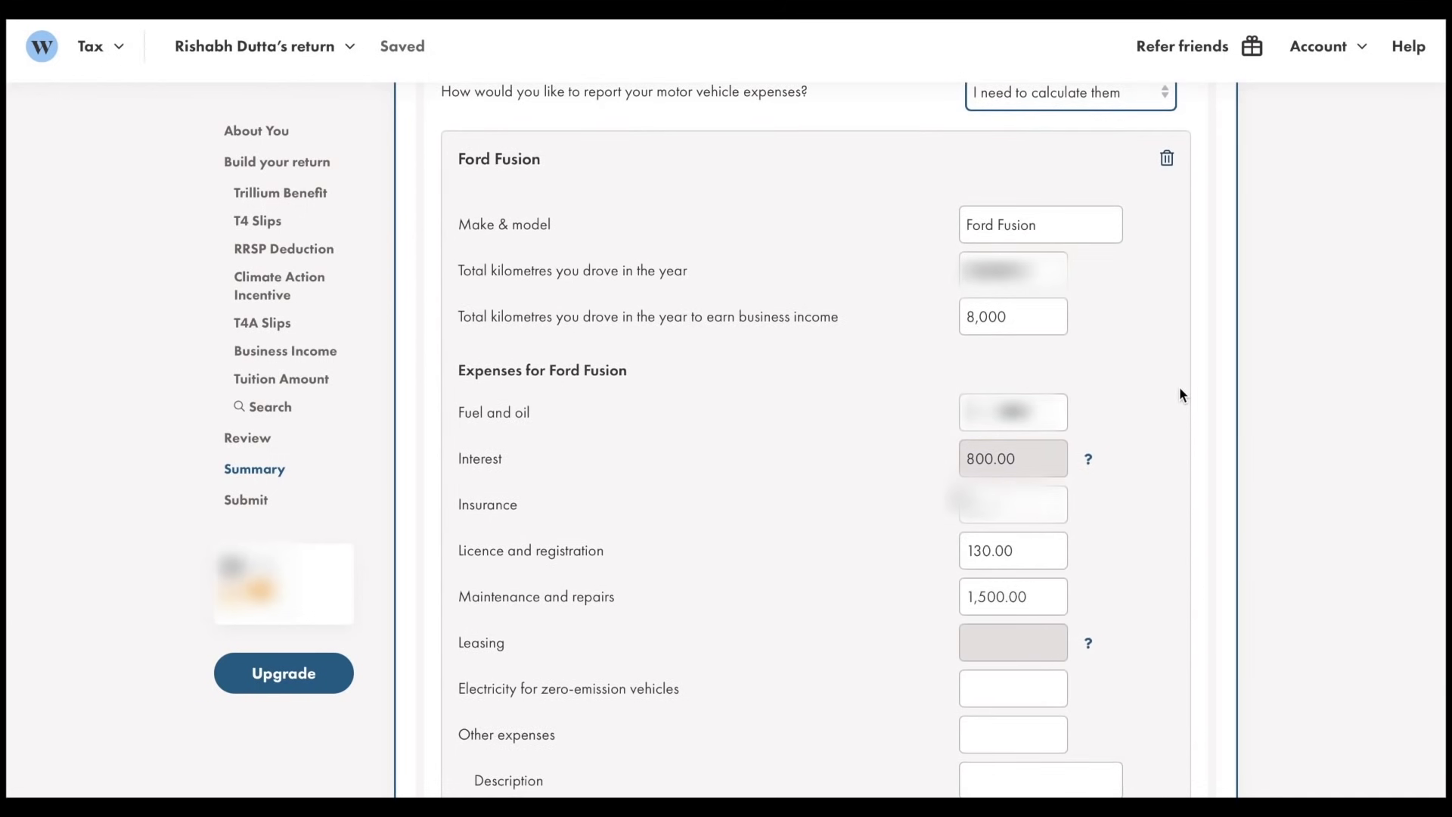
pyautogui.scroll(-1, 1180, 393)
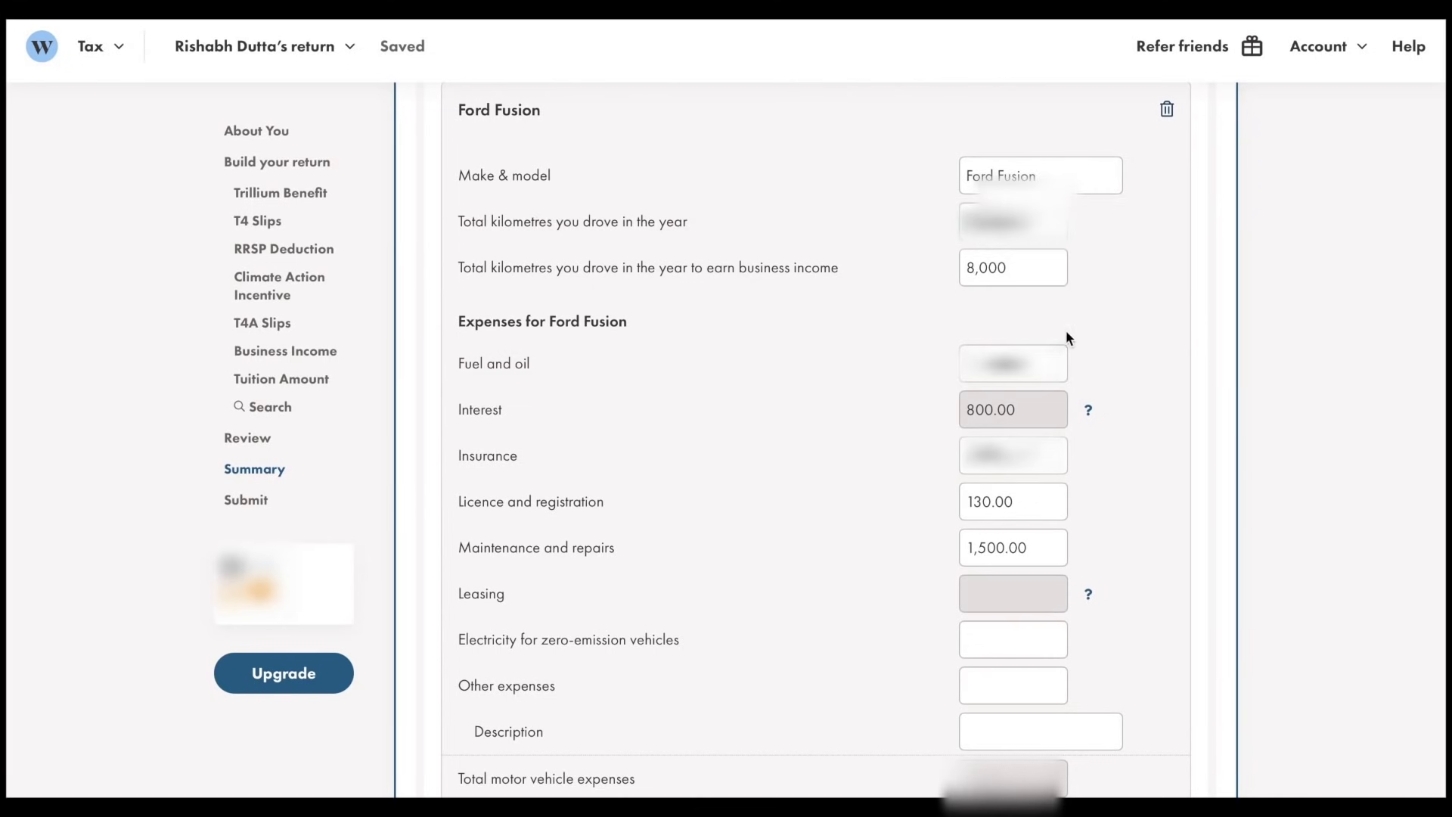
pyautogui.scroll(-3, 1194, 346)
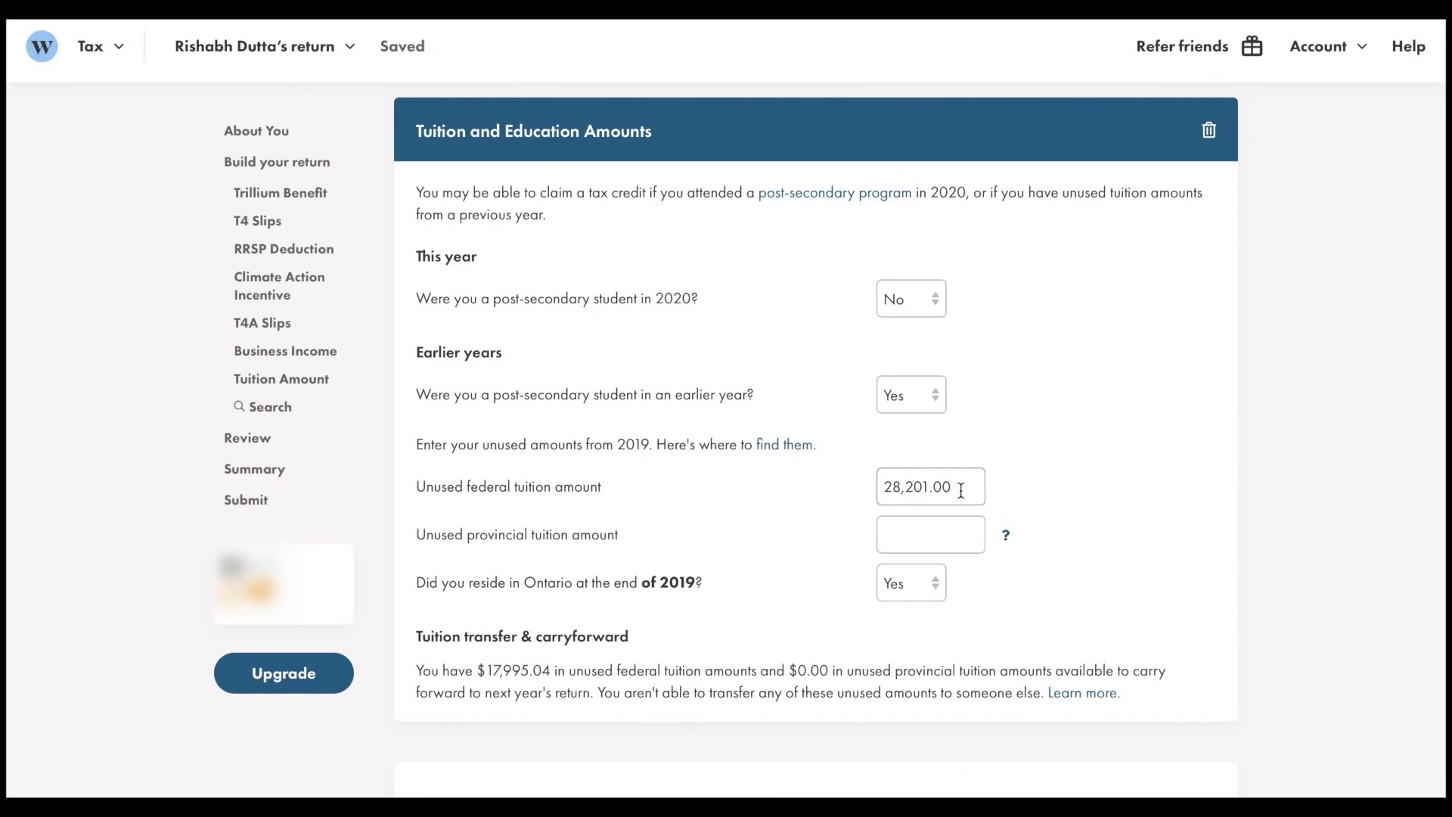
pyautogui.moveTo(957, 490); pyautogui.dragTo(866, 490)
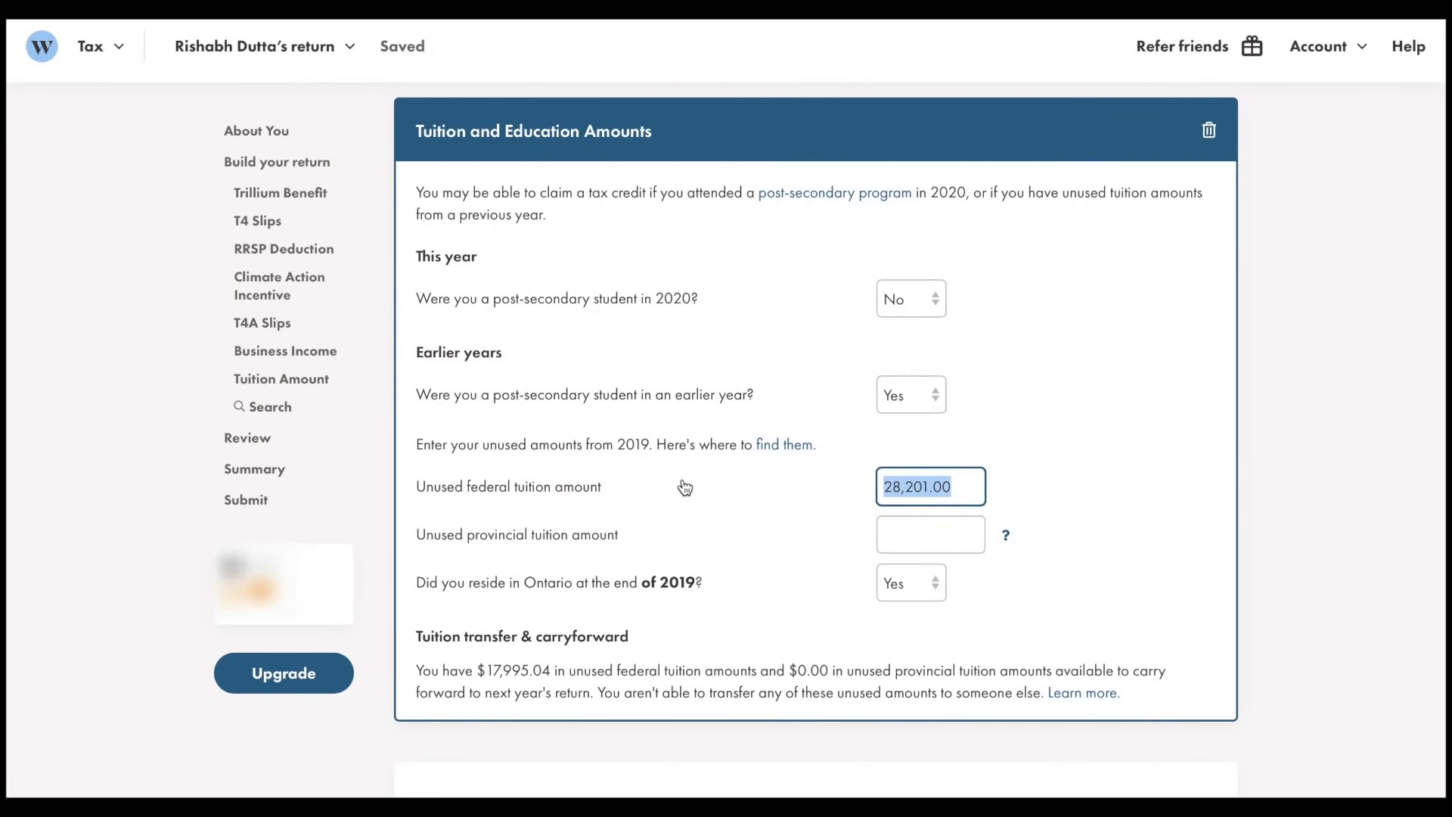
pyautogui.click(959, 481)
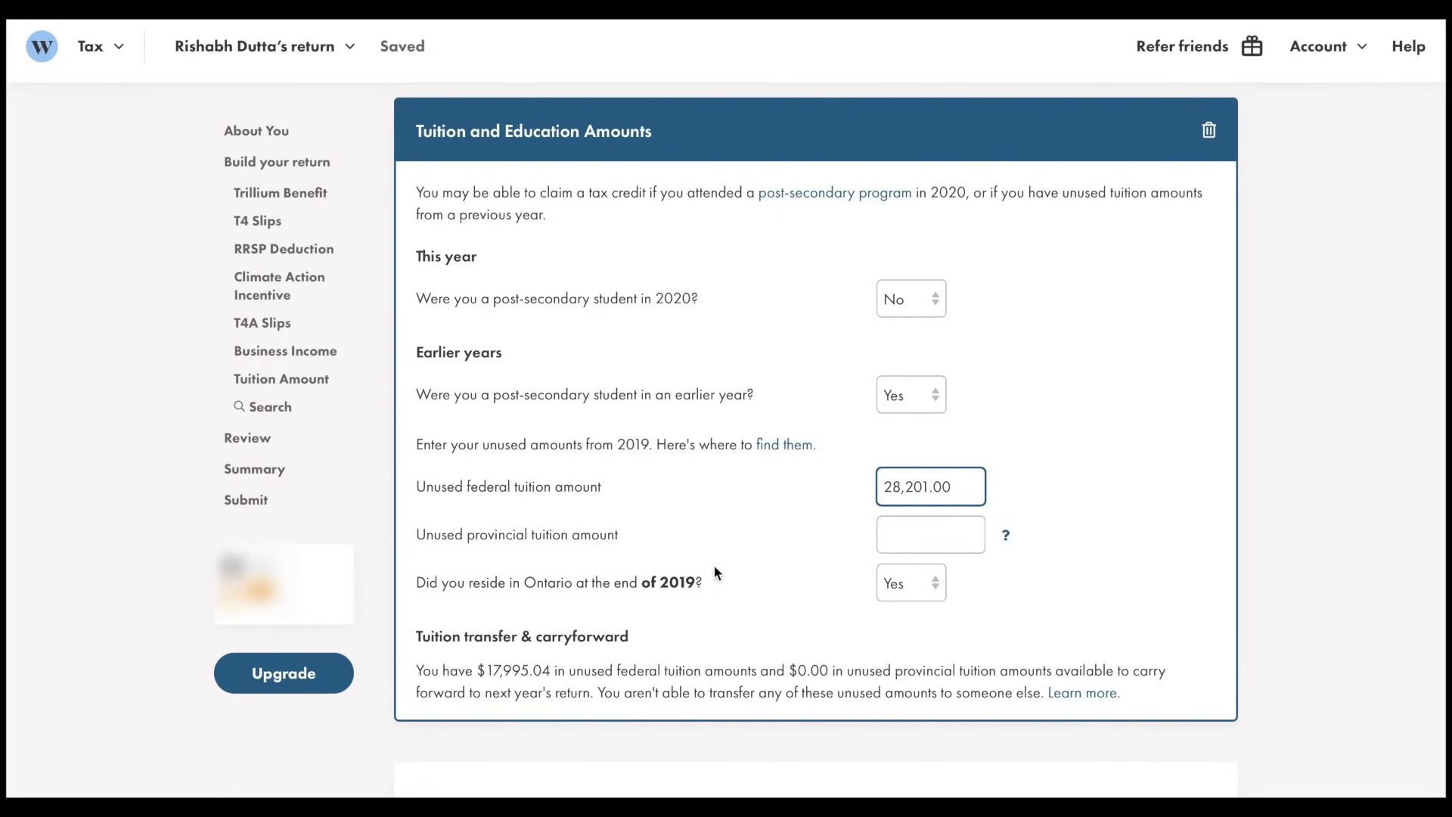
pyautogui.moveTo(417, 670); pyautogui.dragTo(553, 673)
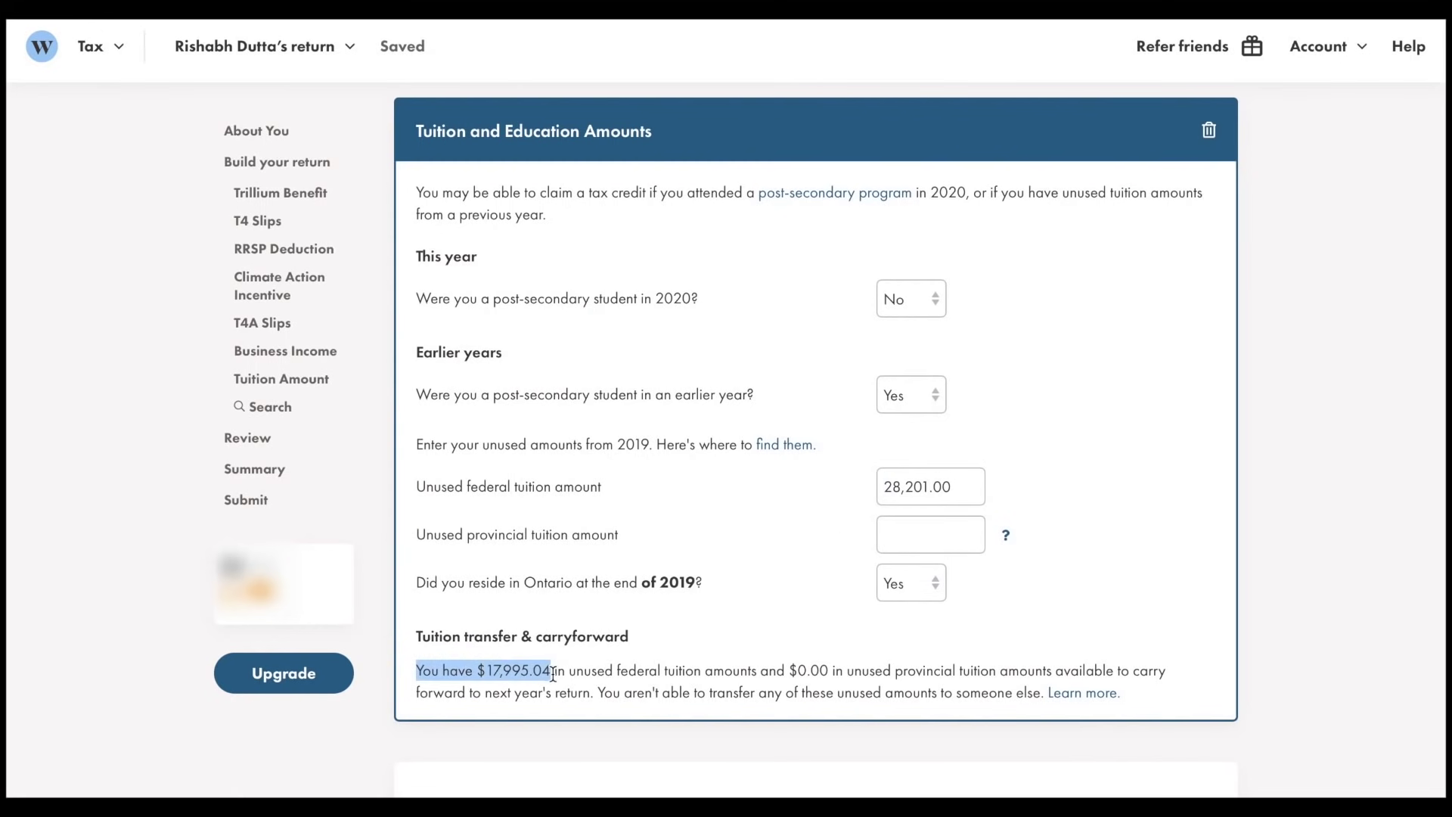
pyautogui.click(669, 672)
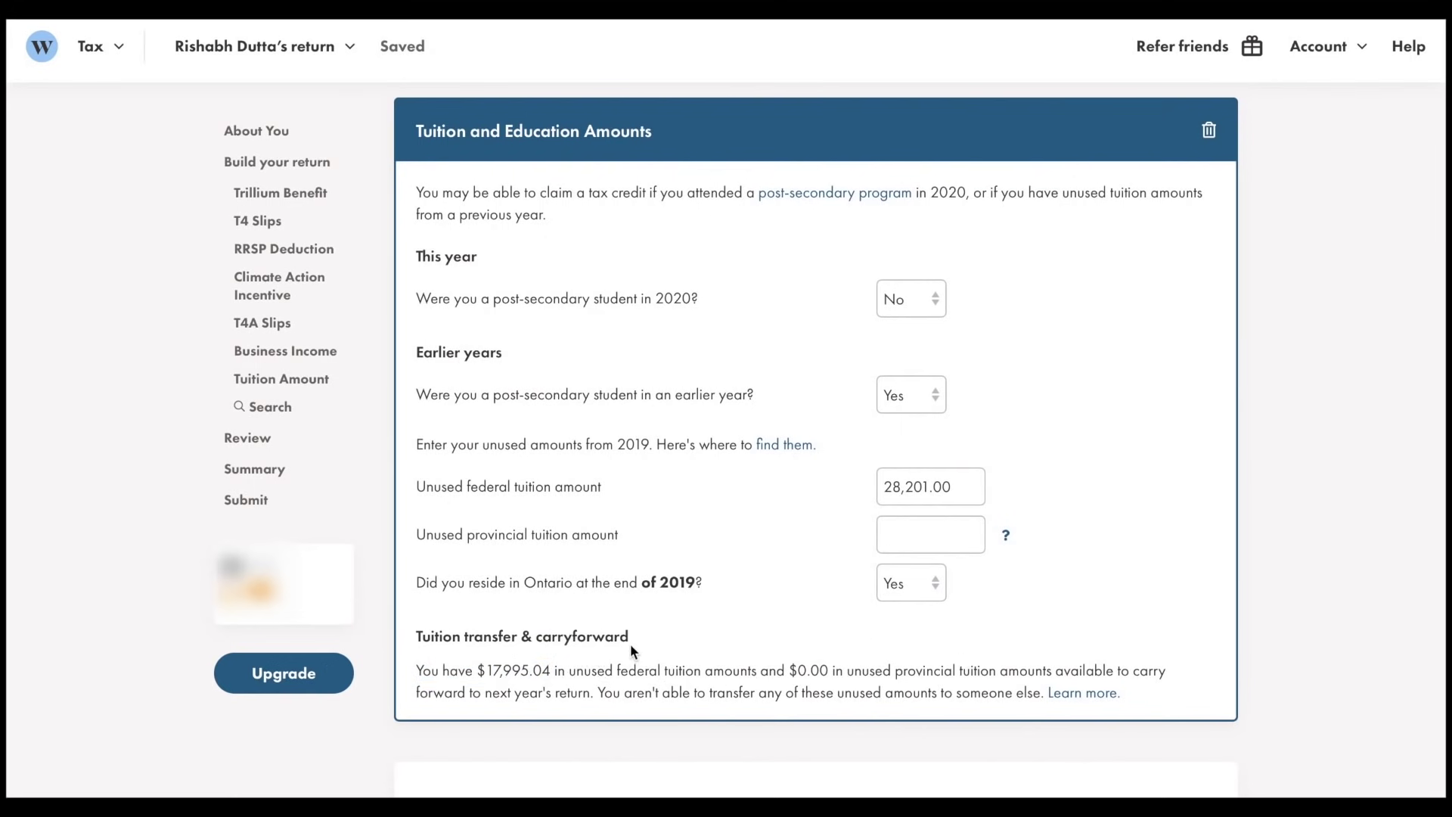
pyautogui.moveTo(629, 638); pyautogui.dragTo(421, 634)
pyautogui.click(488, 666)
# Run Check & Optimize on the return and bring up its suggestions, warnings and Summary amounts
pyautogui.scroll(-5, 507, 652)
pyautogui.scroll(-3, 507, 652)
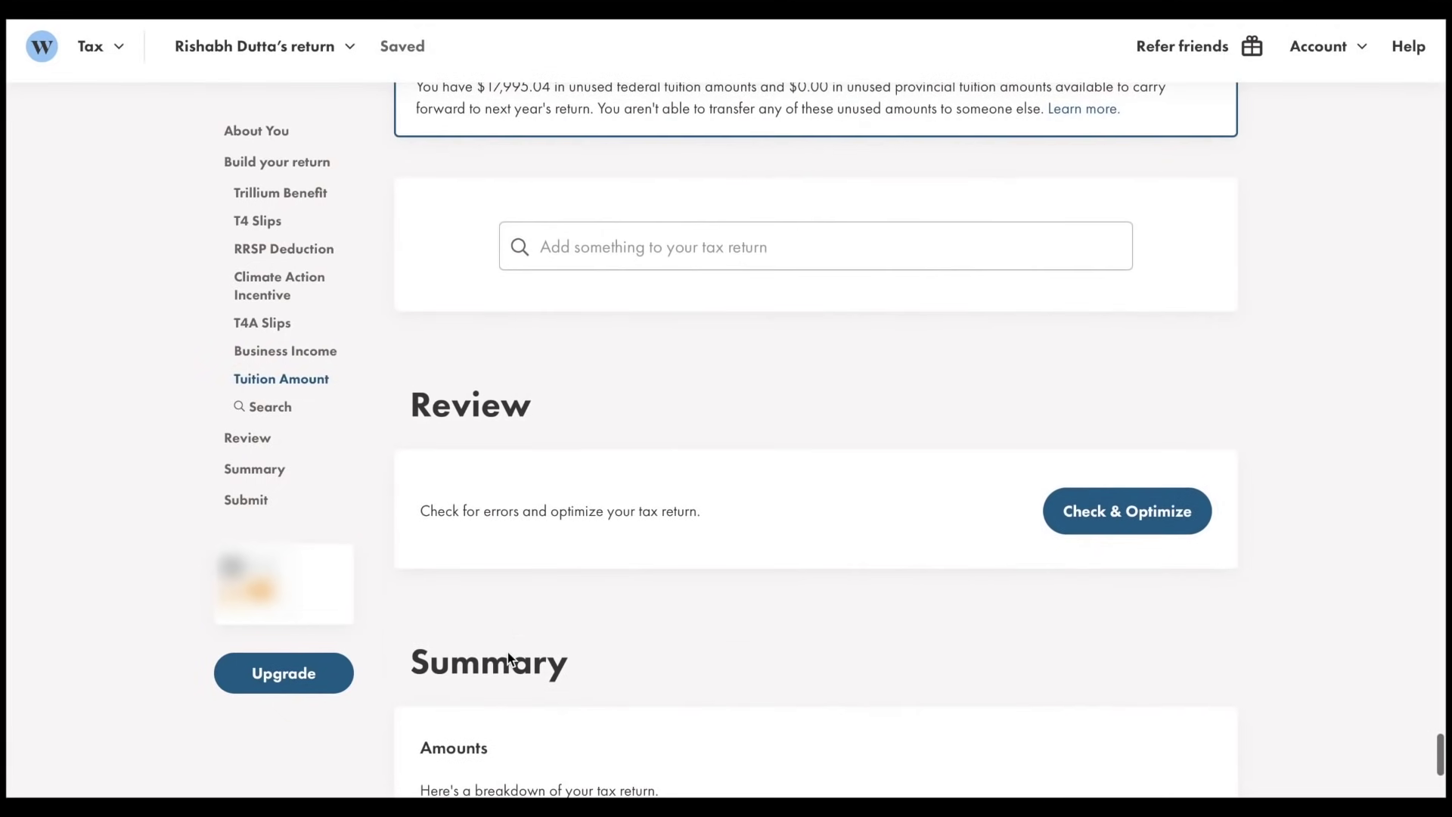
pyautogui.moveTo(560, 405); pyautogui.dragTo(387, 397)
pyautogui.click(609, 402)
pyautogui.click(1186, 522)
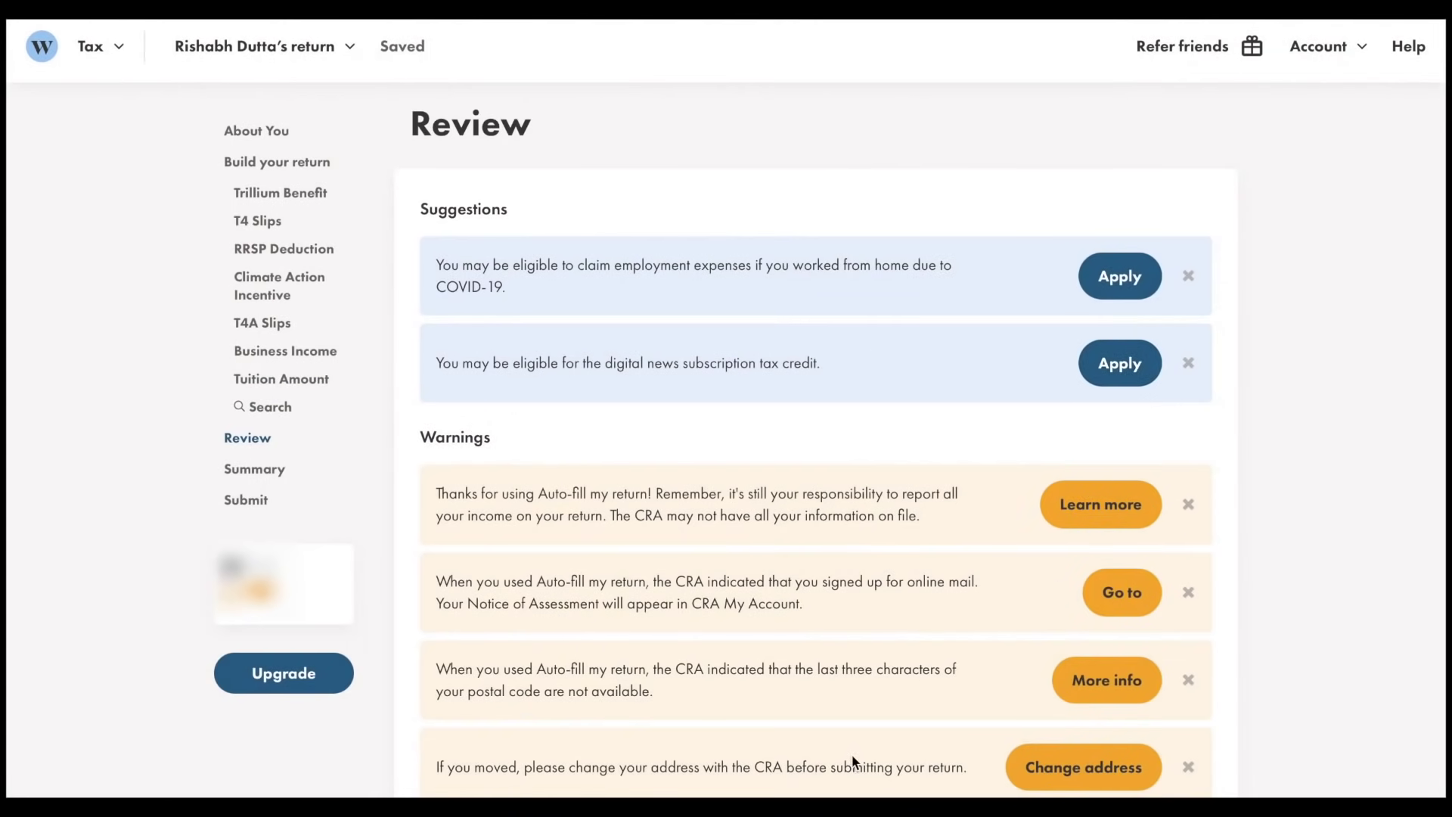
pyautogui.scroll(-10, 853, 760)
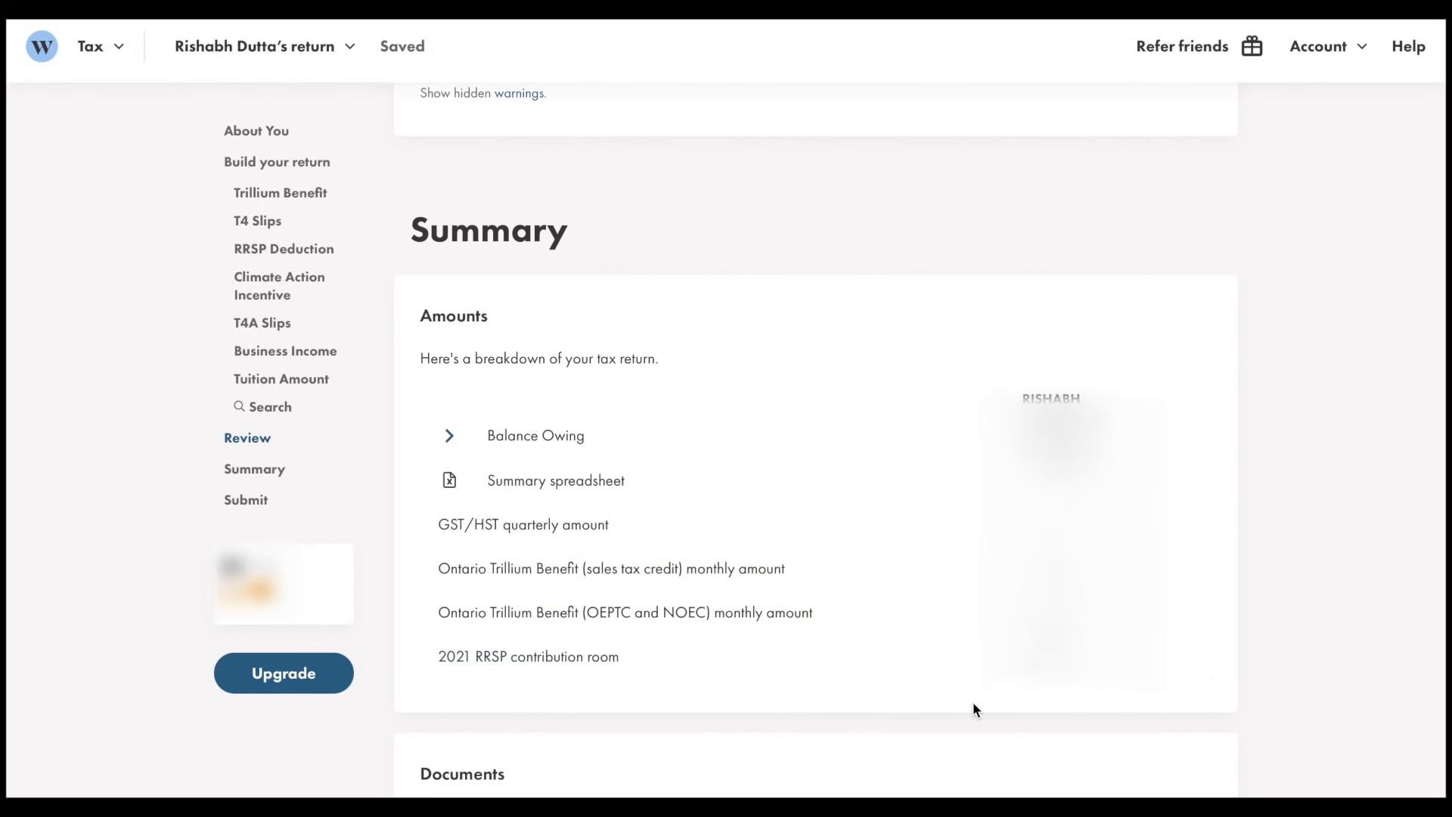
pyautogui.scroll(-5, 974, 704)
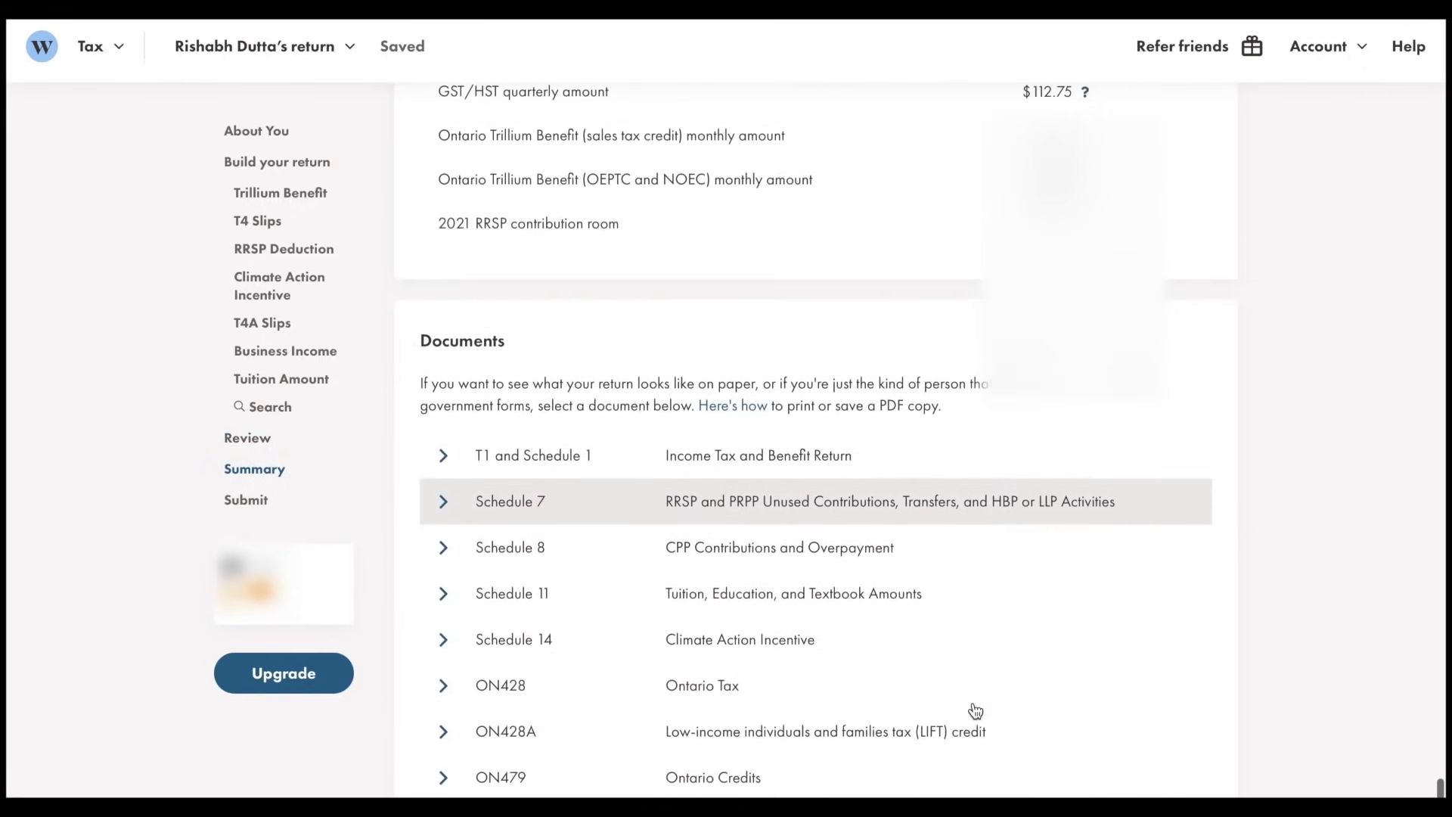
pyautogui.scroll(-3, 975, 711)
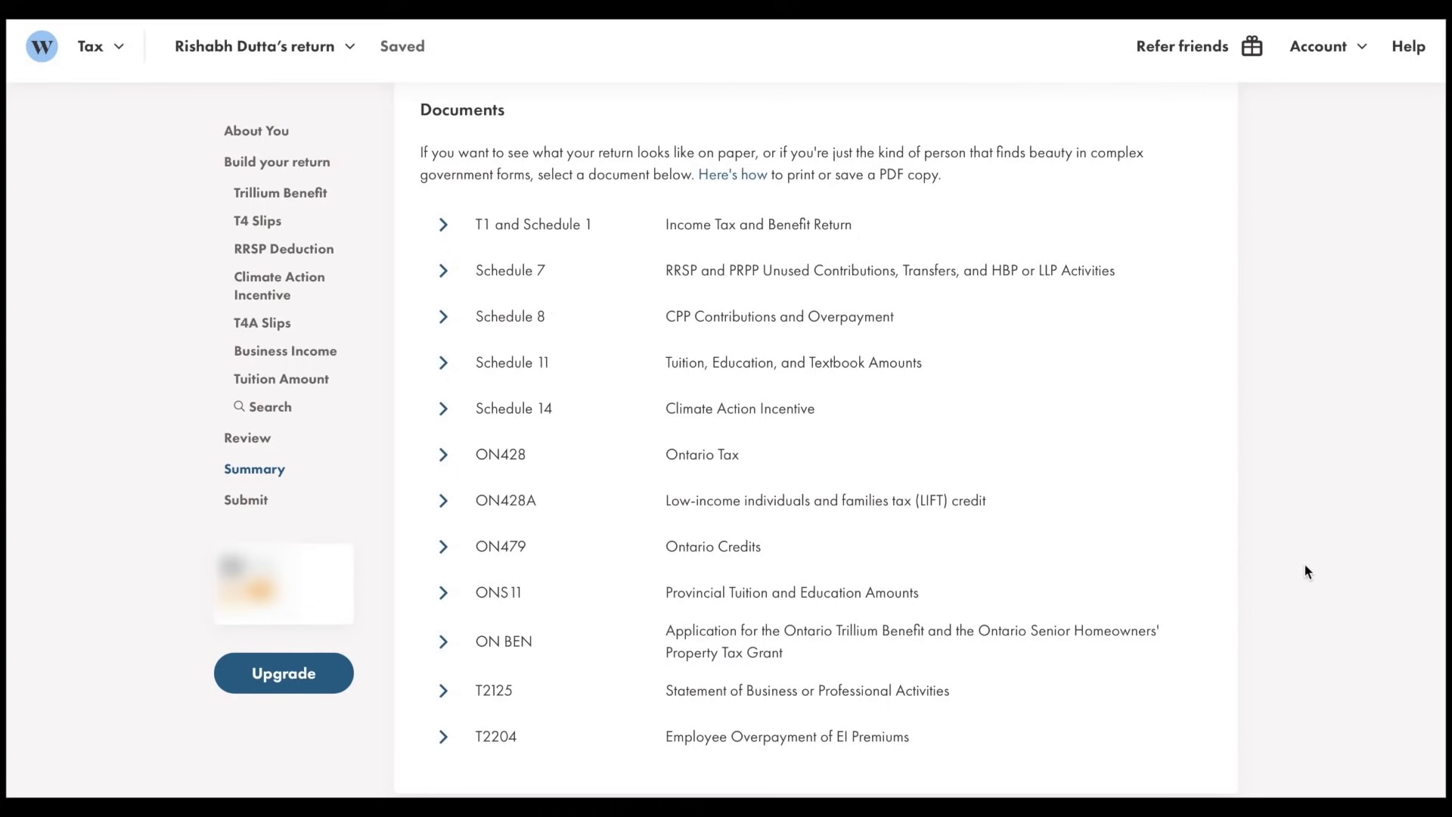
pyautogui.scroll(-7, 1244, 515)
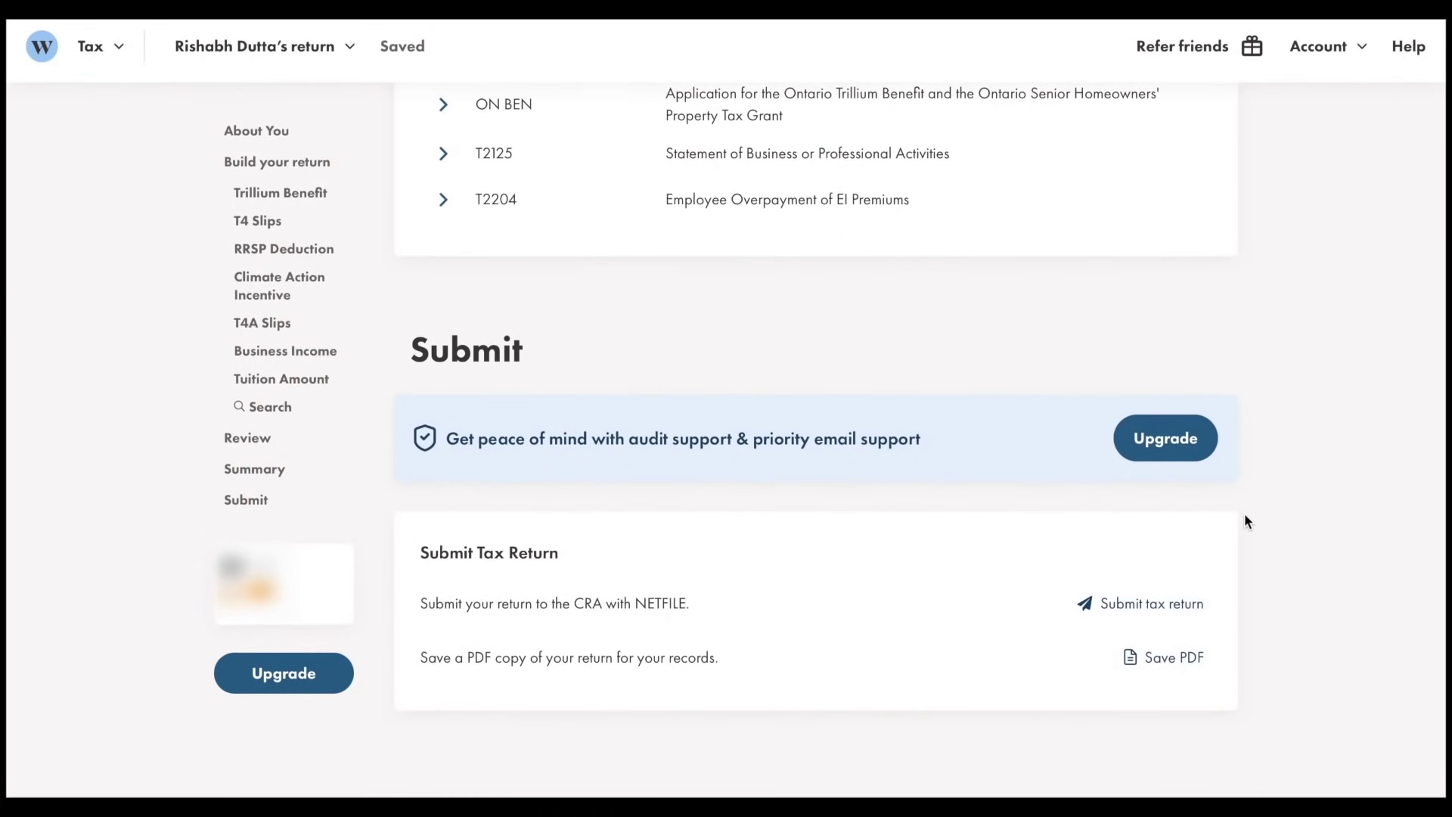
# Review the Submit Tax Return options, including NETFILE, then open the $30 audit-support upgrade offer
pyautogui.click(1063, 581)
pyautogui.tripleClick(1144, 591)
pyautogui.click(1014, 539)
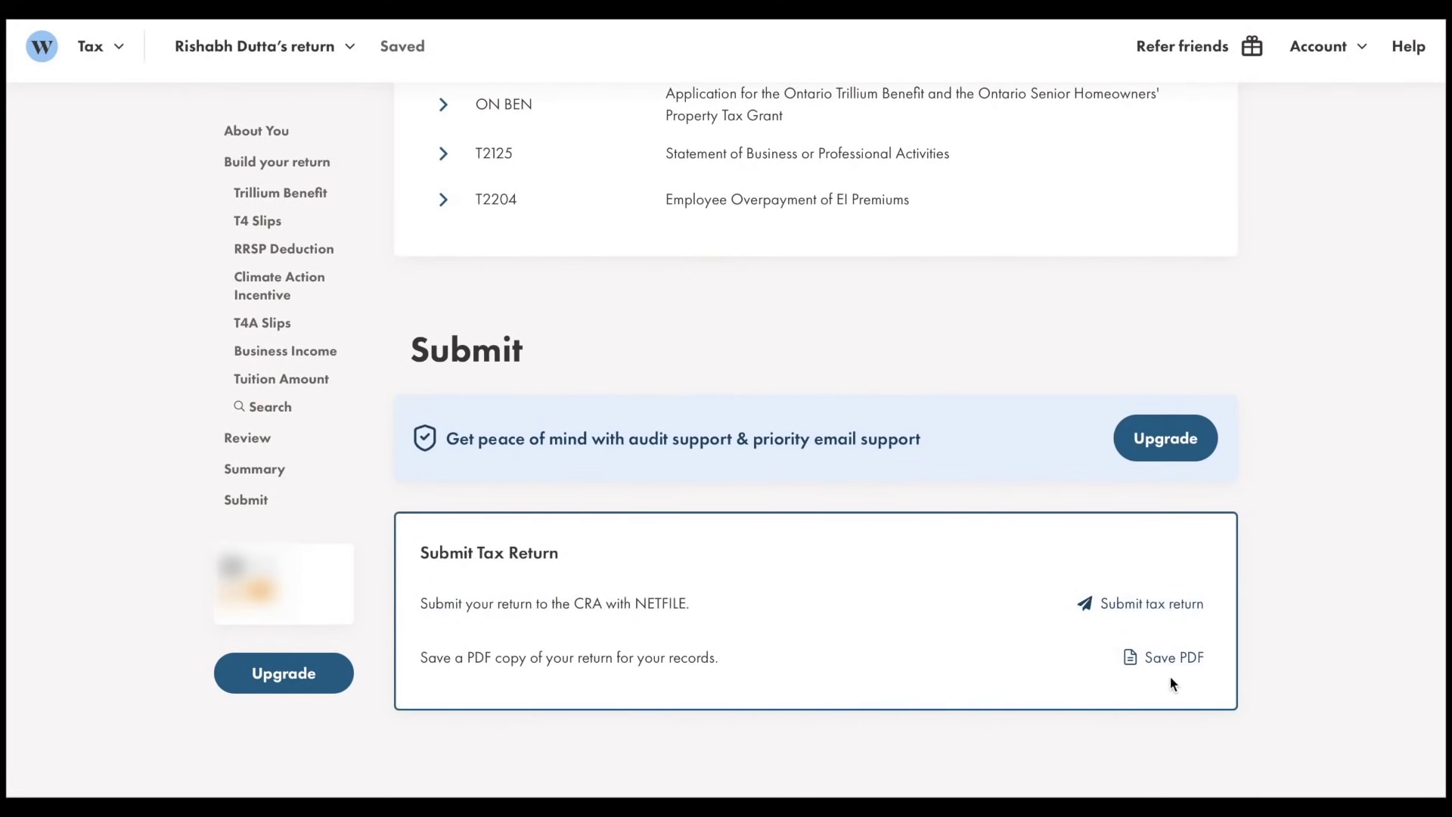
pyautogui.click(1144, 435)
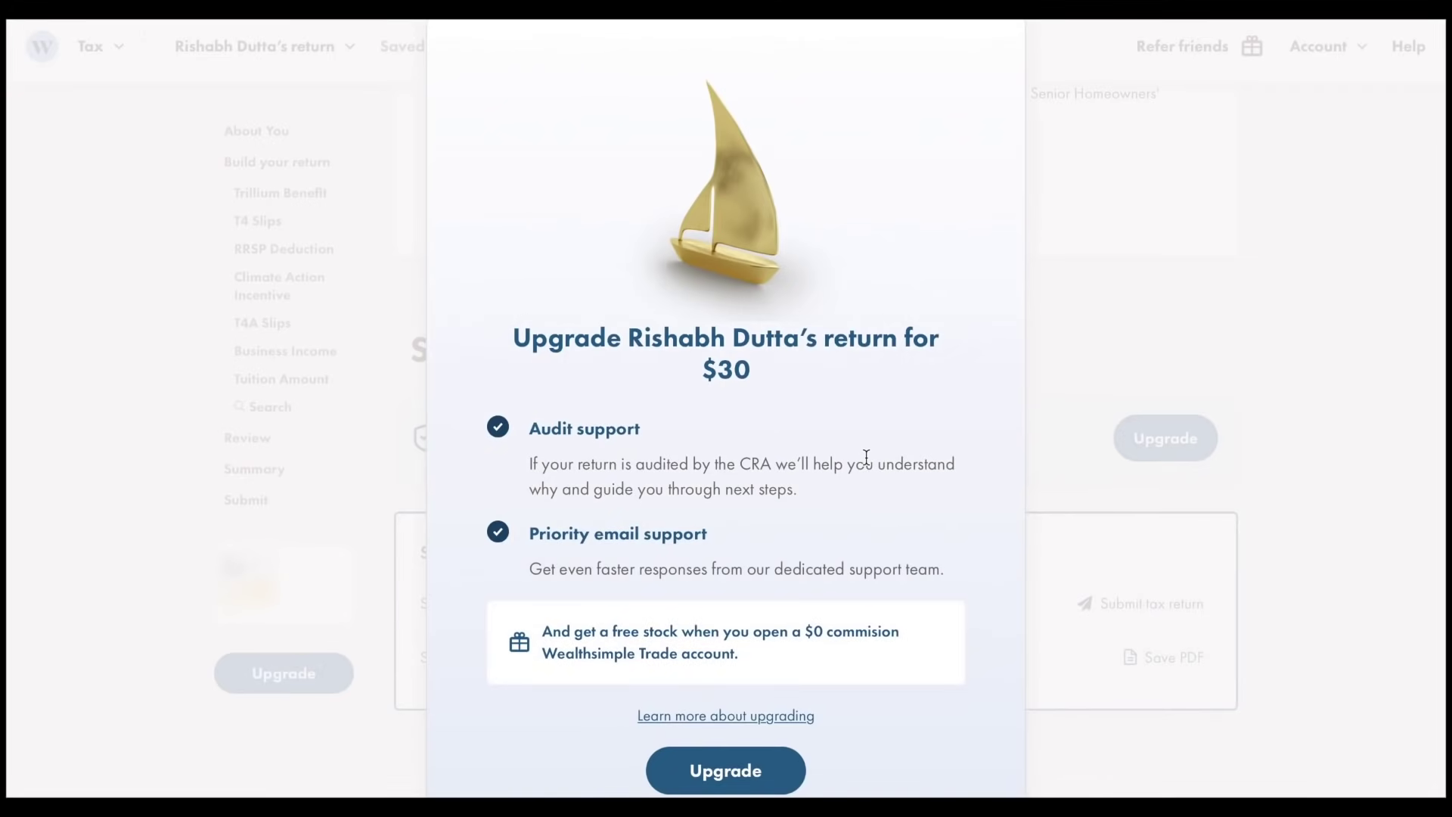
# Look over the upgrade's Audit support benefit, then close the $33.90 payment request without paying
pyautogui.moveTo(648, 425); pyautogui.dragTo(515, 421)
pyautogui.click(550, 401)
pyautogui.moveTo(673, 439); pyautogui.dragTo(552, 416)
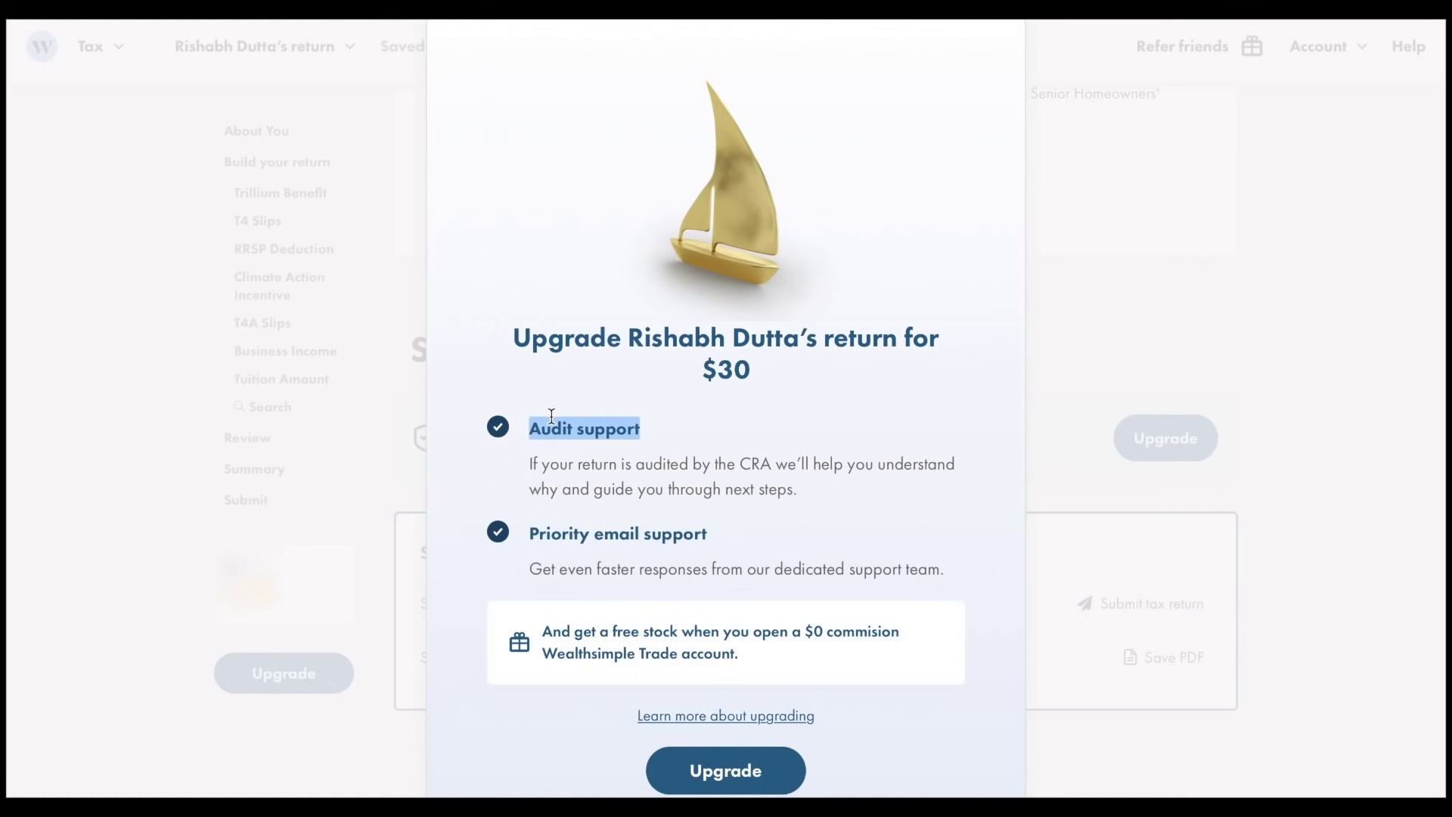
pyautogui.click(648, 428)
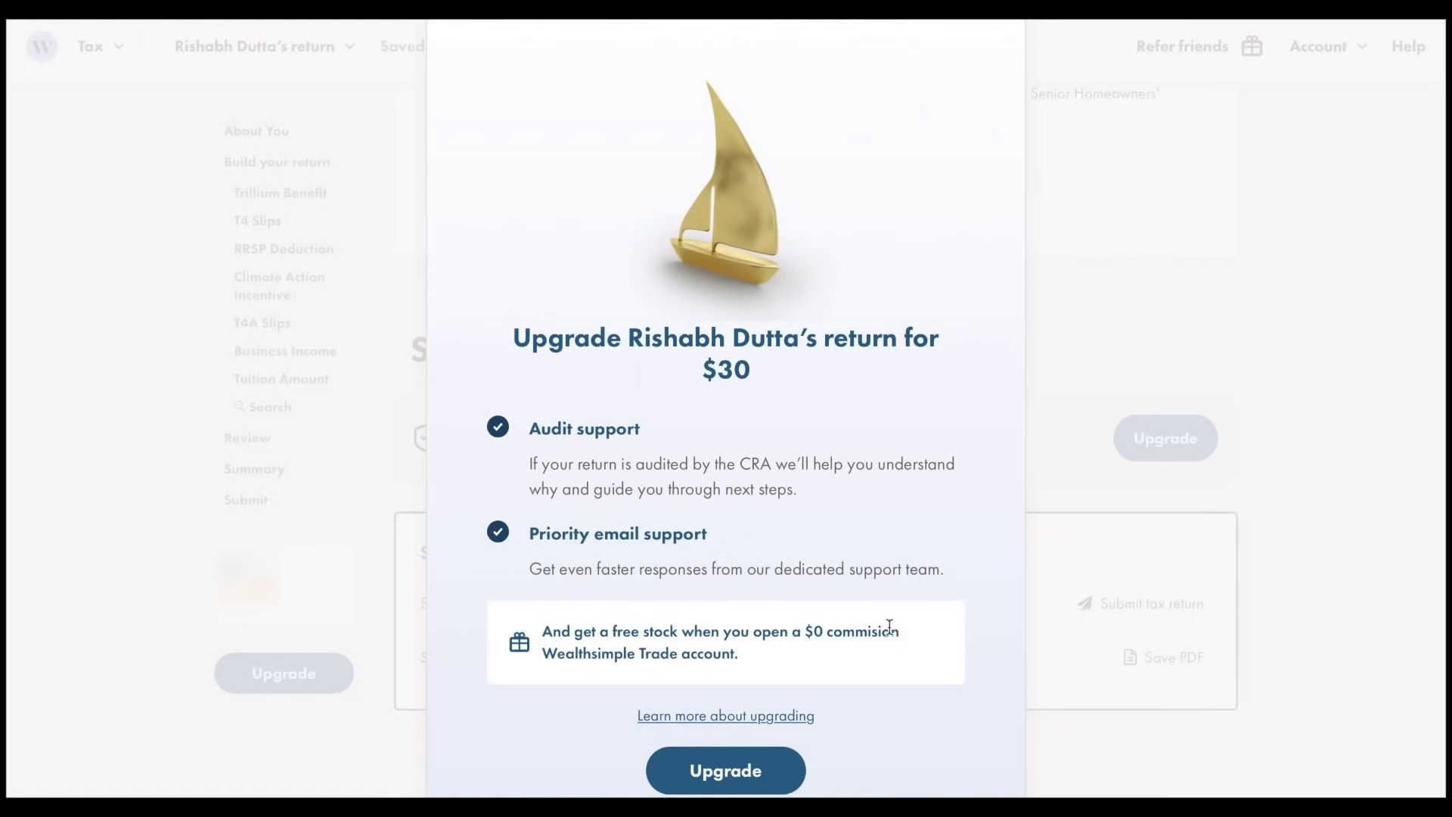
pyautogui.click(725, 776)
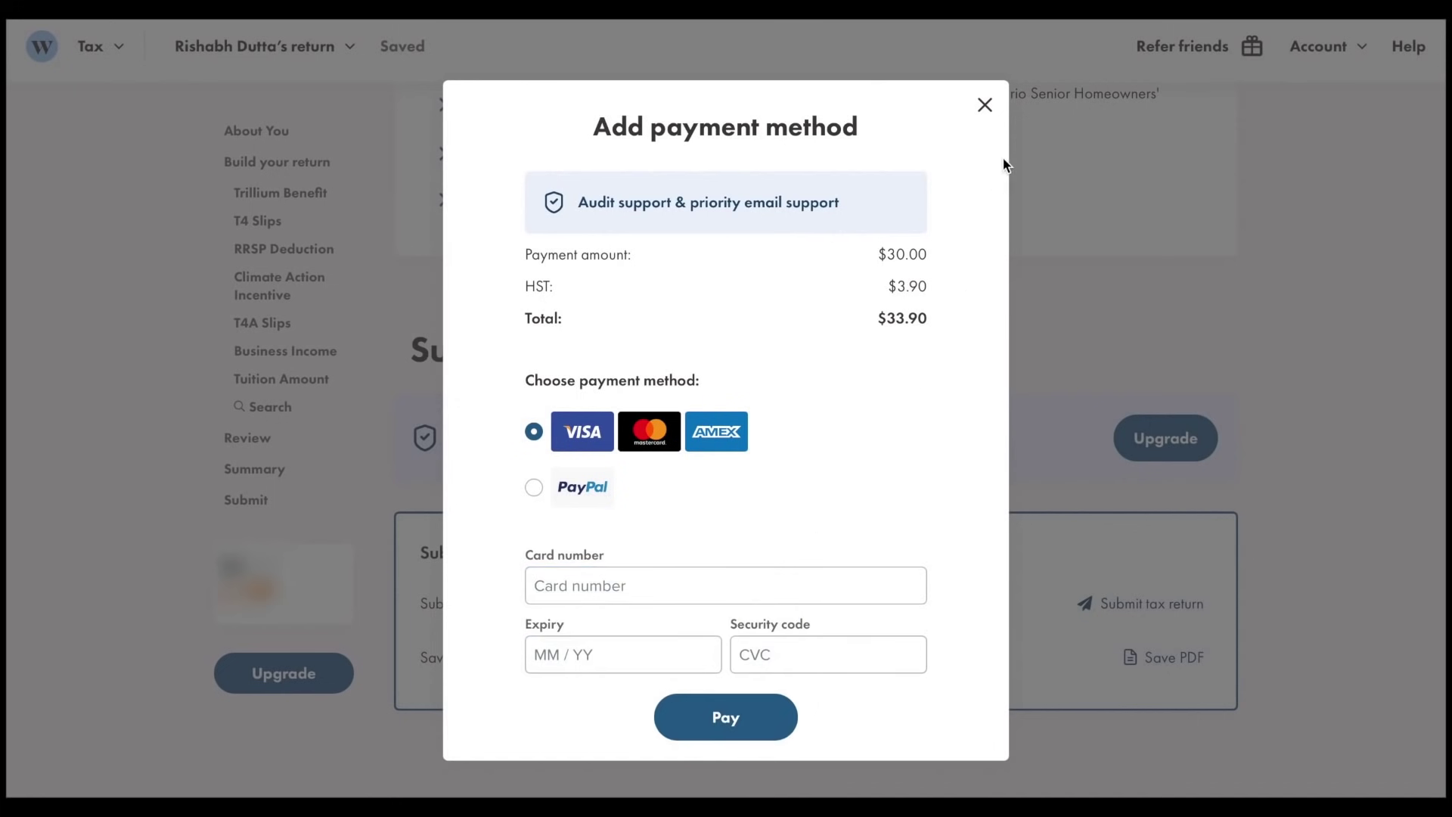
pyautogui.click(986, 107)
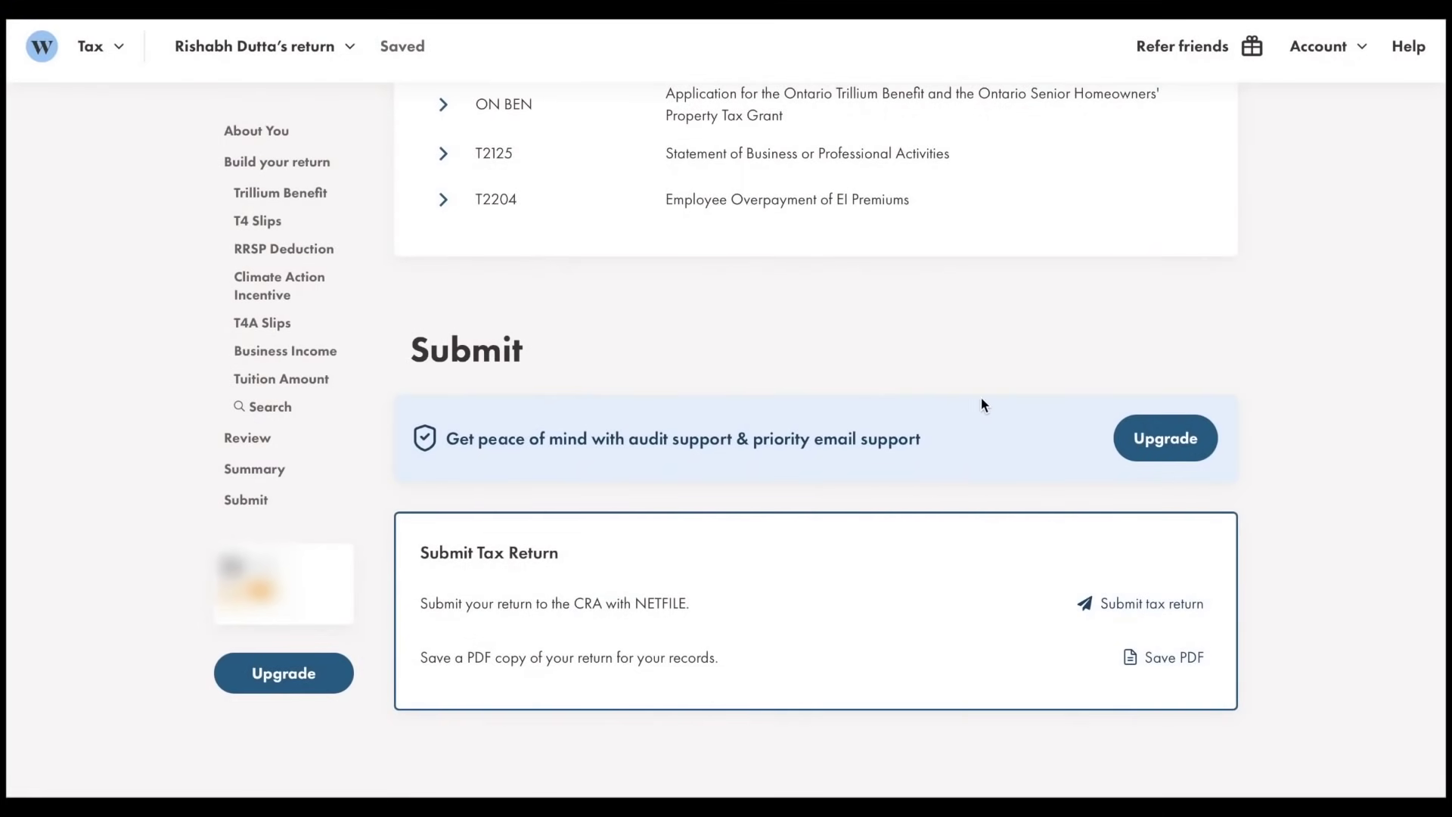